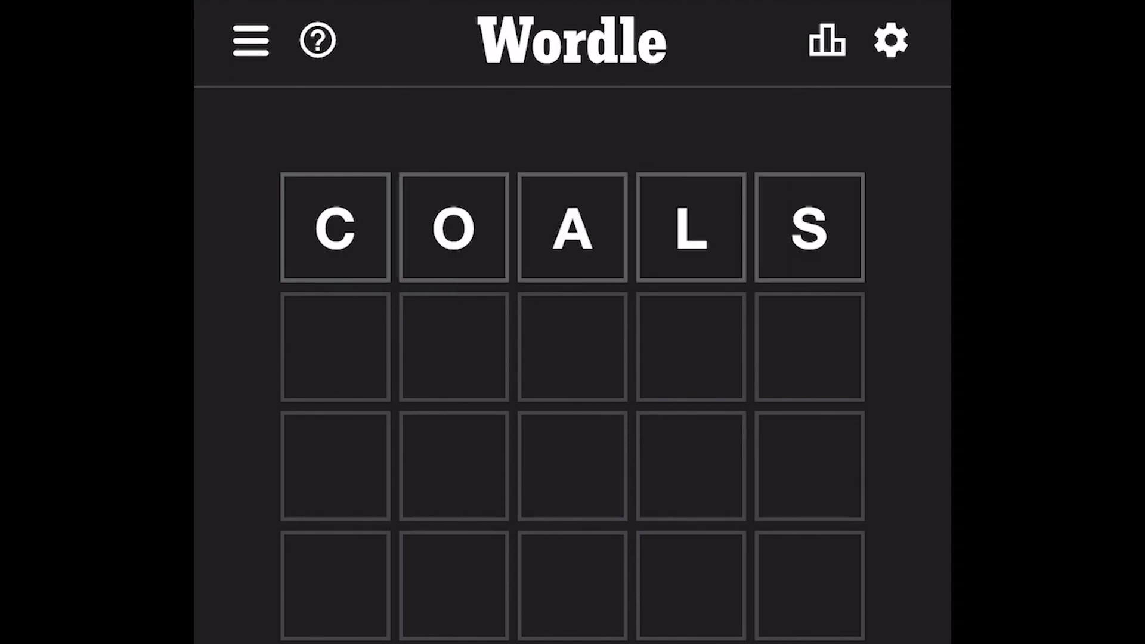
Step: Submit COALS as the Wordle guess
key("Return")
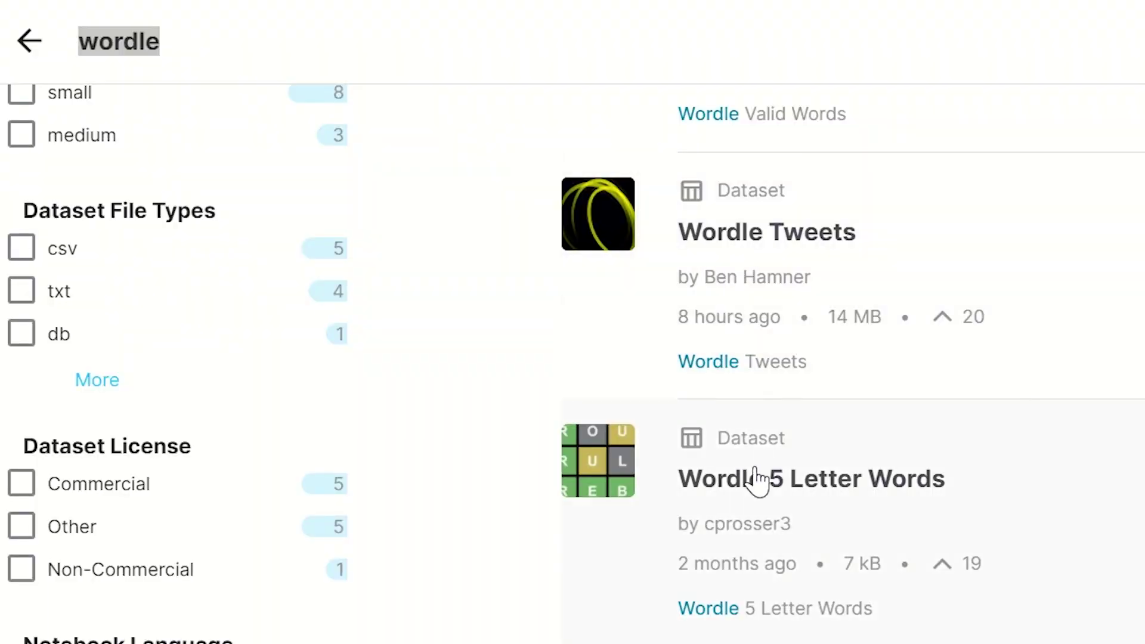
Step: Open the Wordle 5 Letter Words and Wordle Answers List datasets on Kaggle
scroll(734, 495, "down", 1)
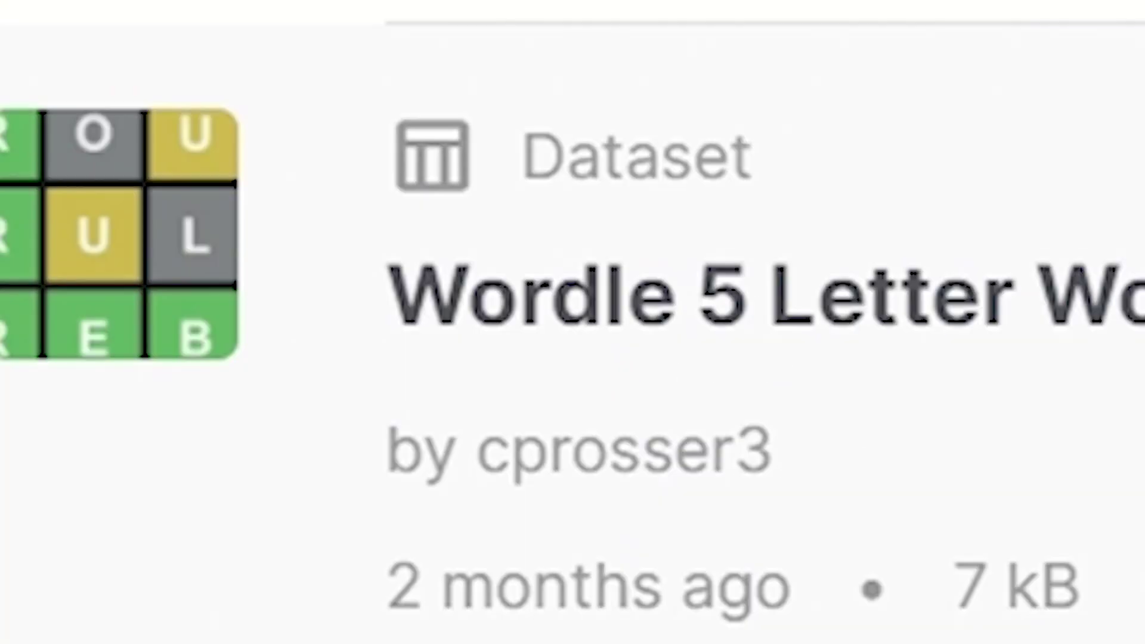
left_click(596, 296)
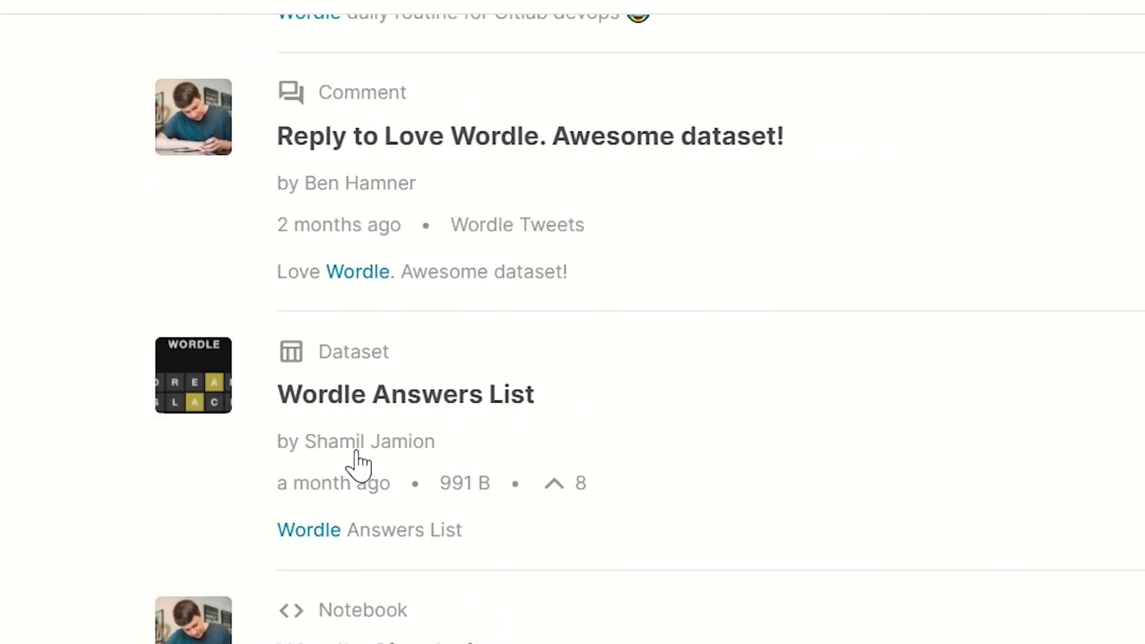
left_click(471, 390)
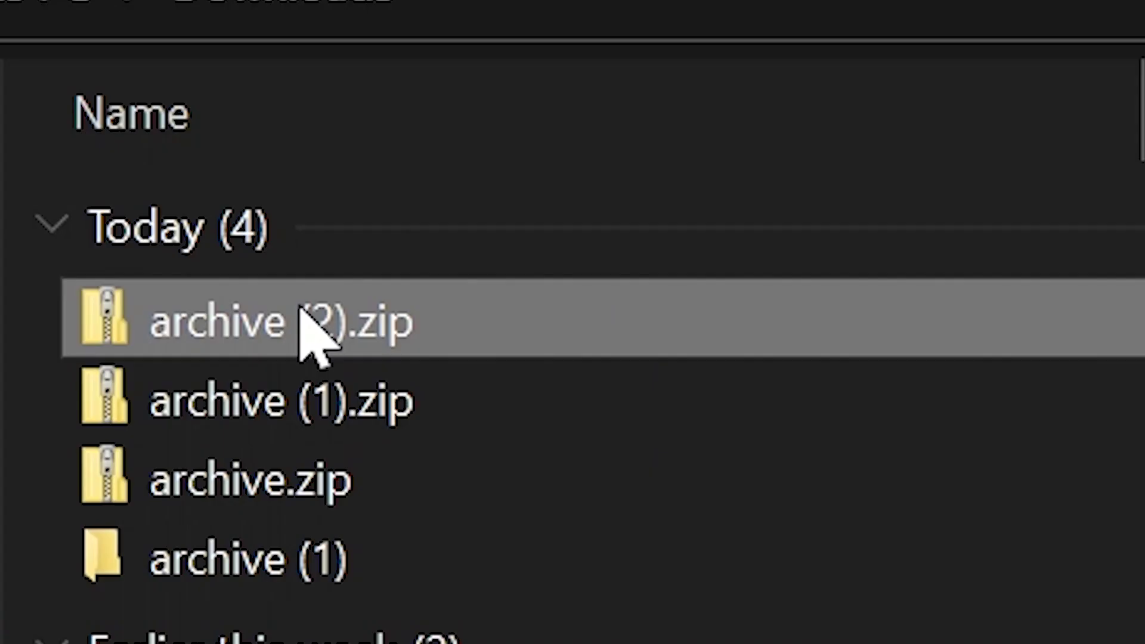
Step: Extract archive (2).zip and open its 5_letters.csv file
right_click(313, 332)
left_click(407, 357)
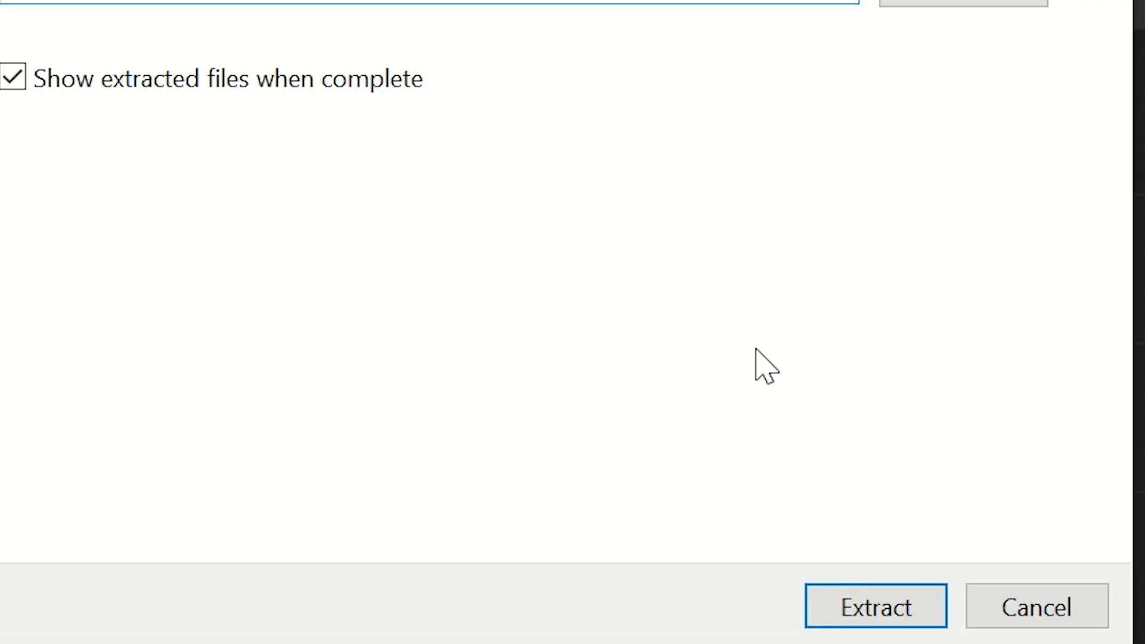
left_click(912, 614)
double_click(204, 143)
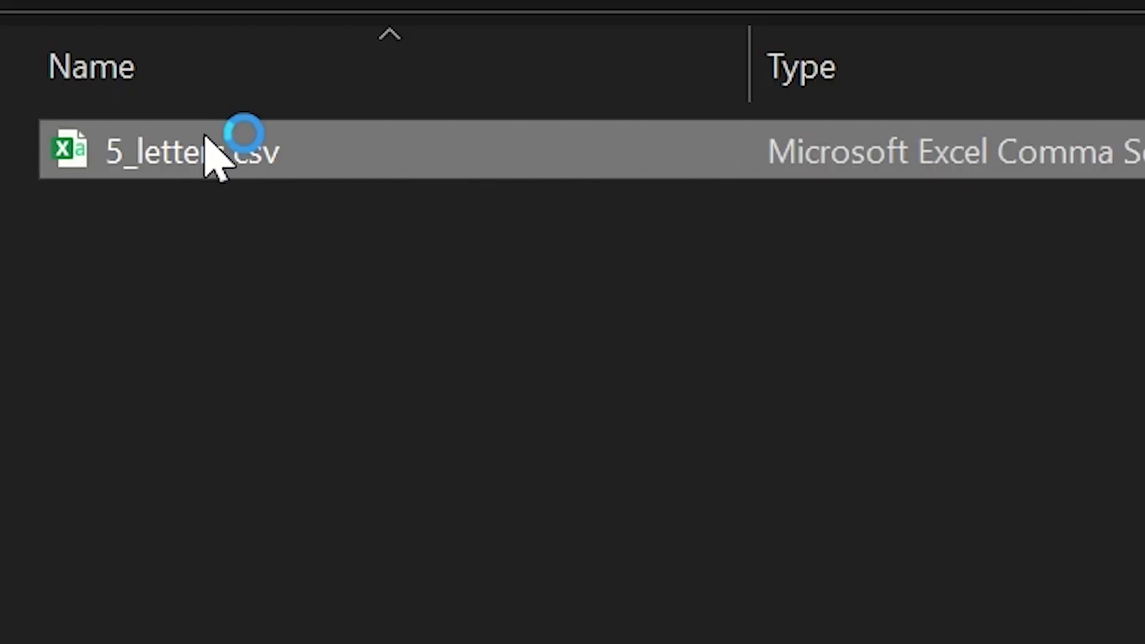
Step: Scroll through the 5_letters.csv word list, one letter per column A–E
scroll(572, 381, "down", 16)
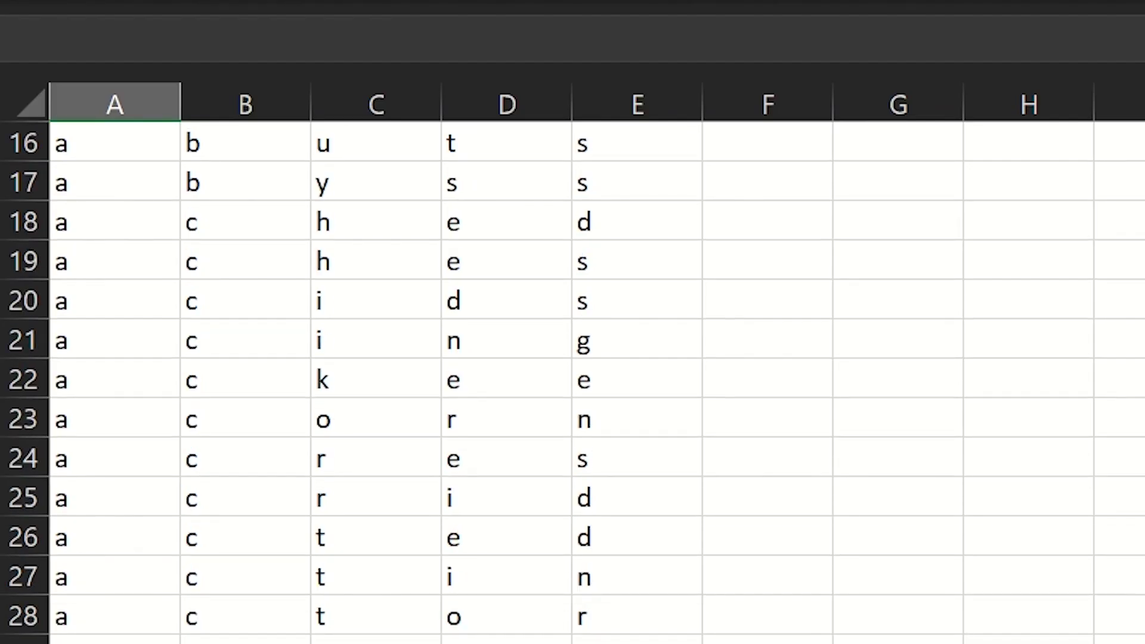
scroll(573, 382, "down", 4)
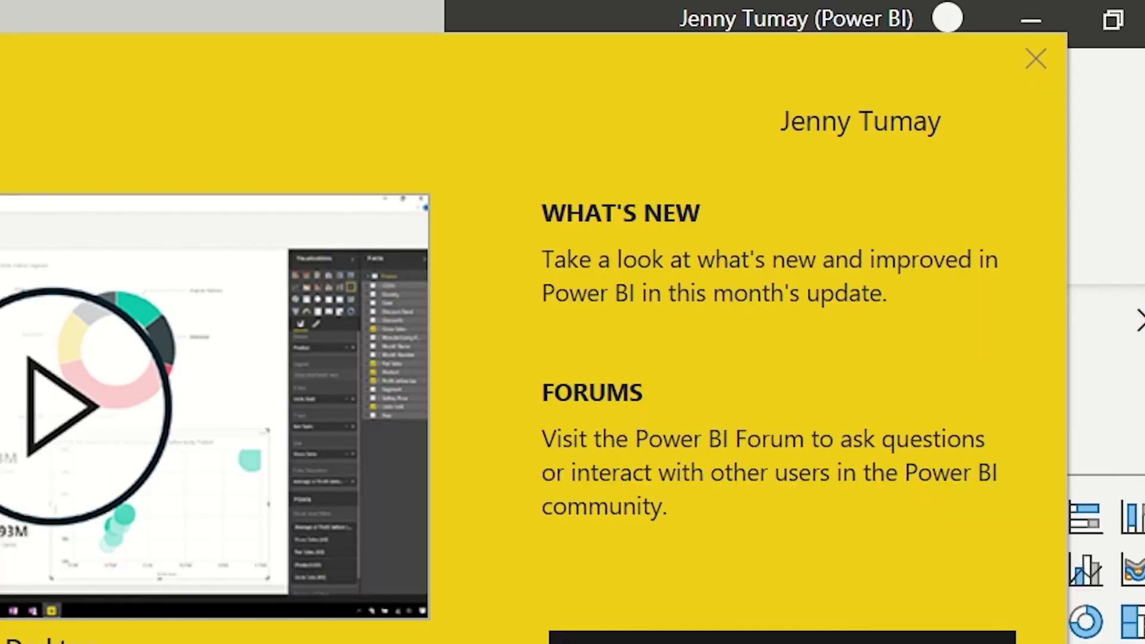
Step: Dismiss the welcome screen and save the empty report as 'Wordle Strategy'
left_click(1036, 59)
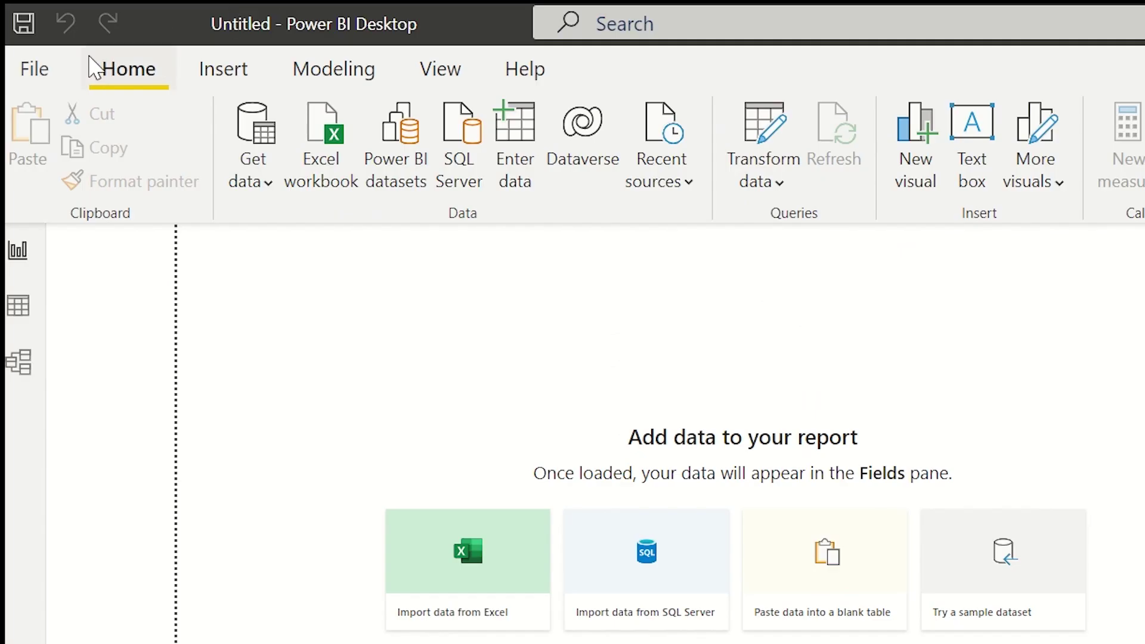
left_click(33, 67)
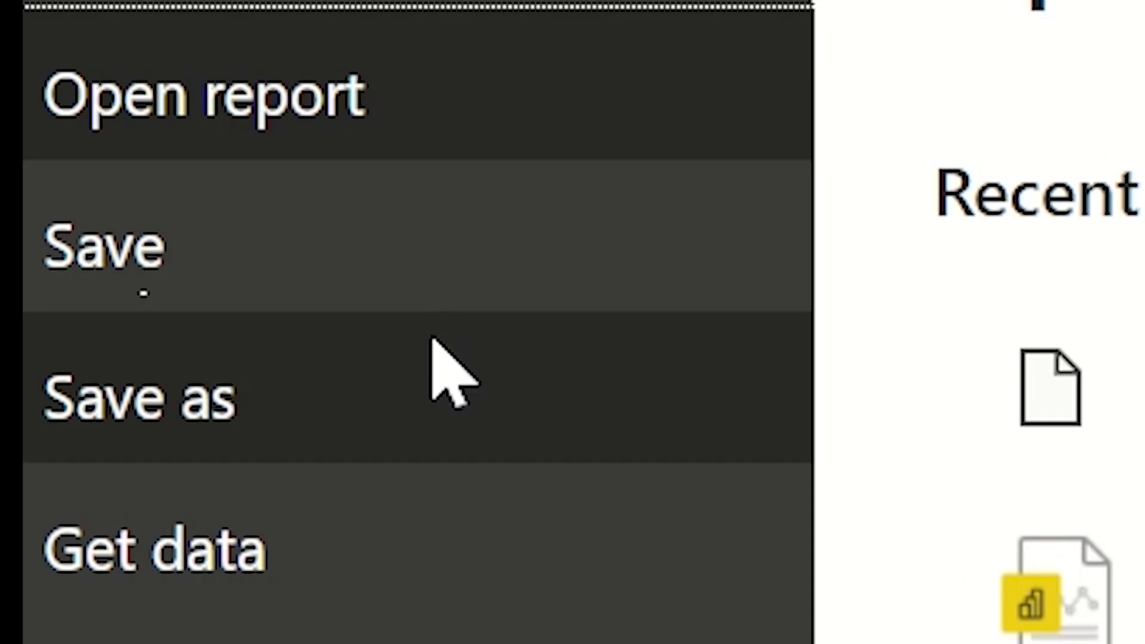
left_click(440, 373)
type("Wordl")
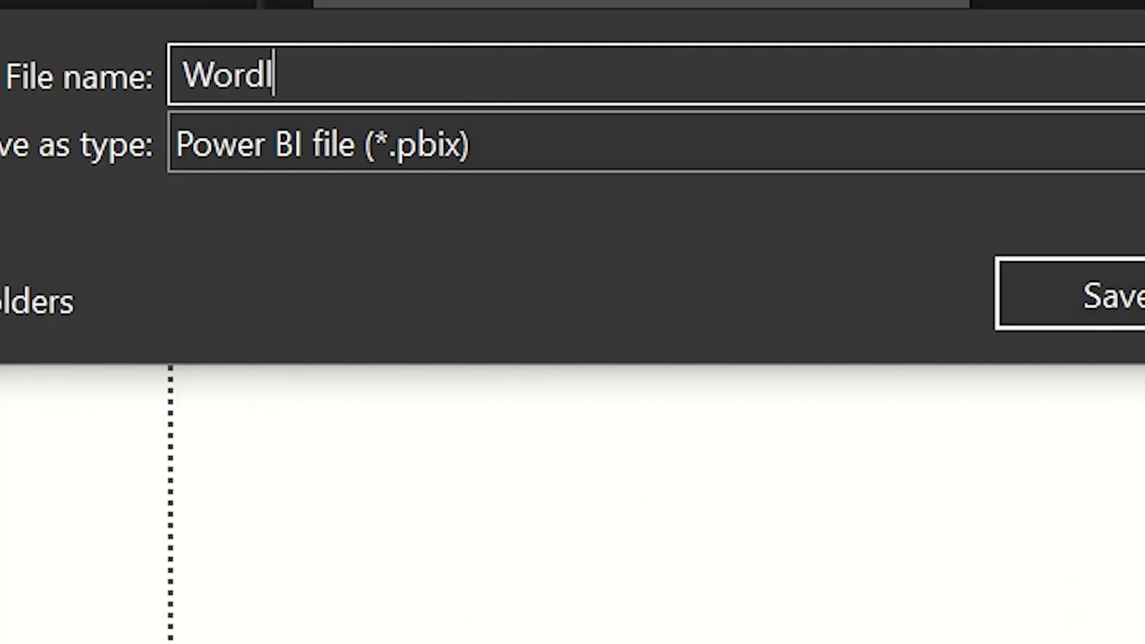
type("e Strategy")
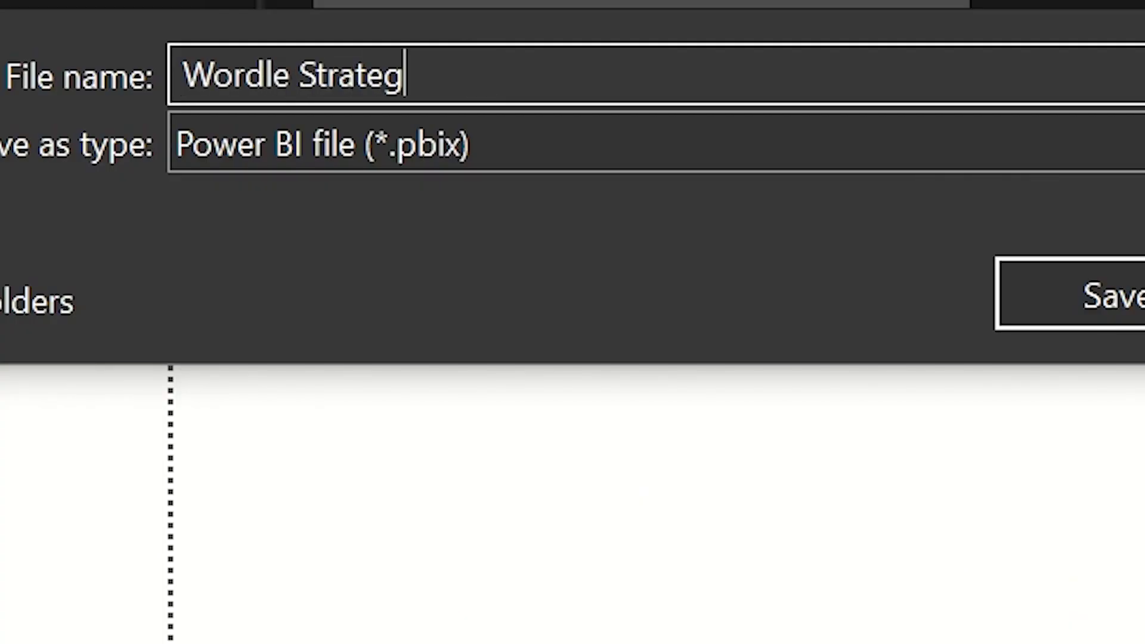
left_click(1100, 316)
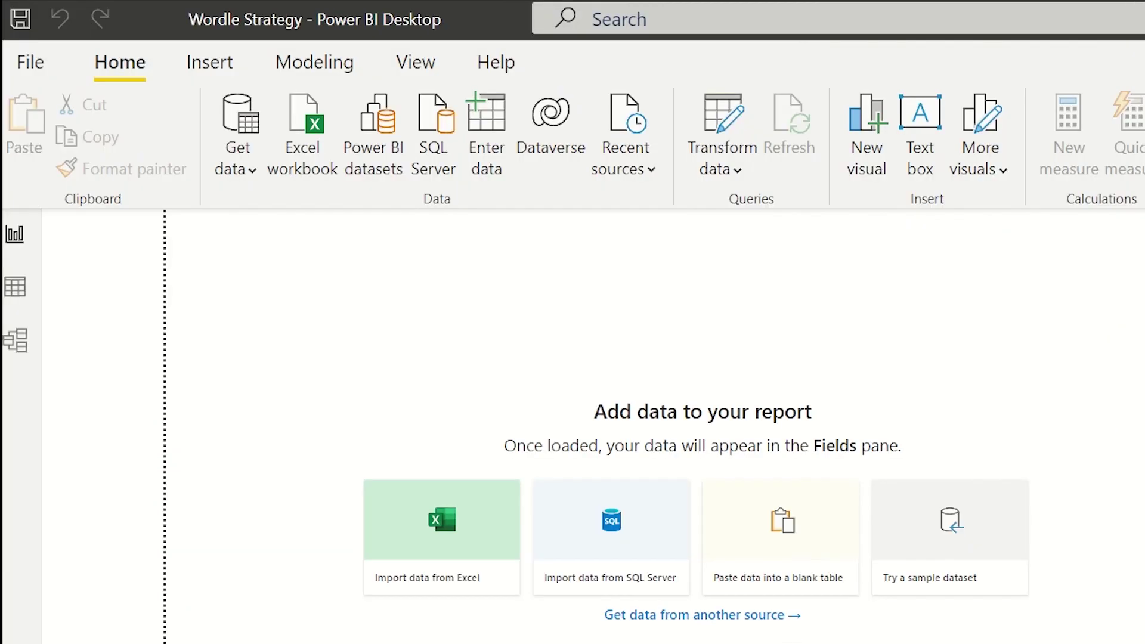
Step: Import 5_letters.csv from the archive (1) folder as a Text/CSV query in Power Query
left_click(716, 170)
left_click(785, 216)
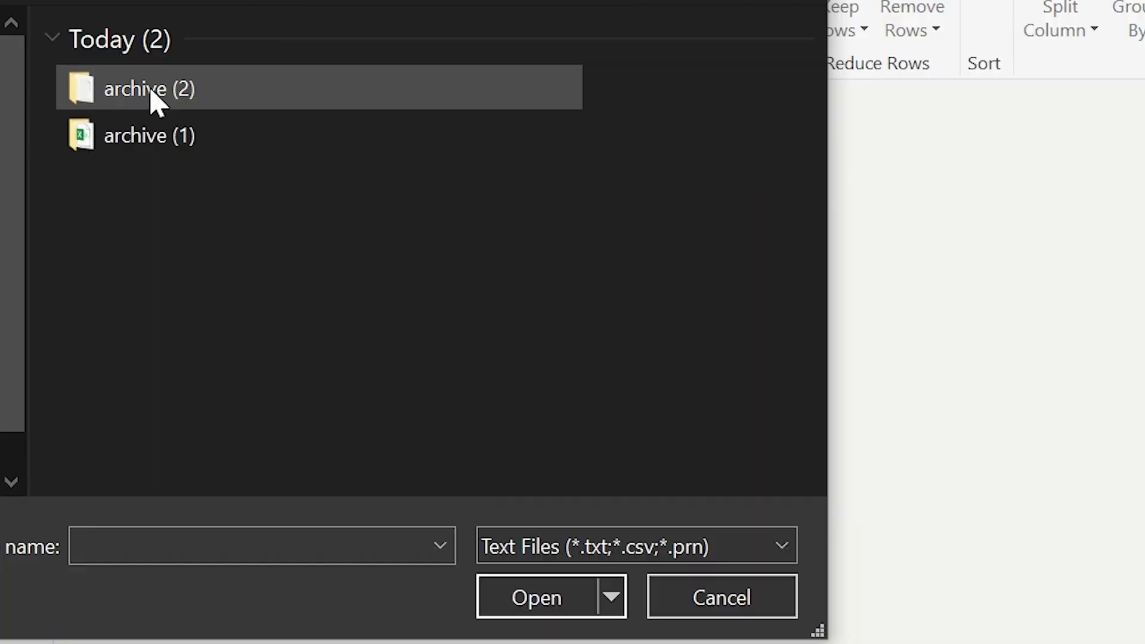
double_click(153, 133)
left_click(162, 96)
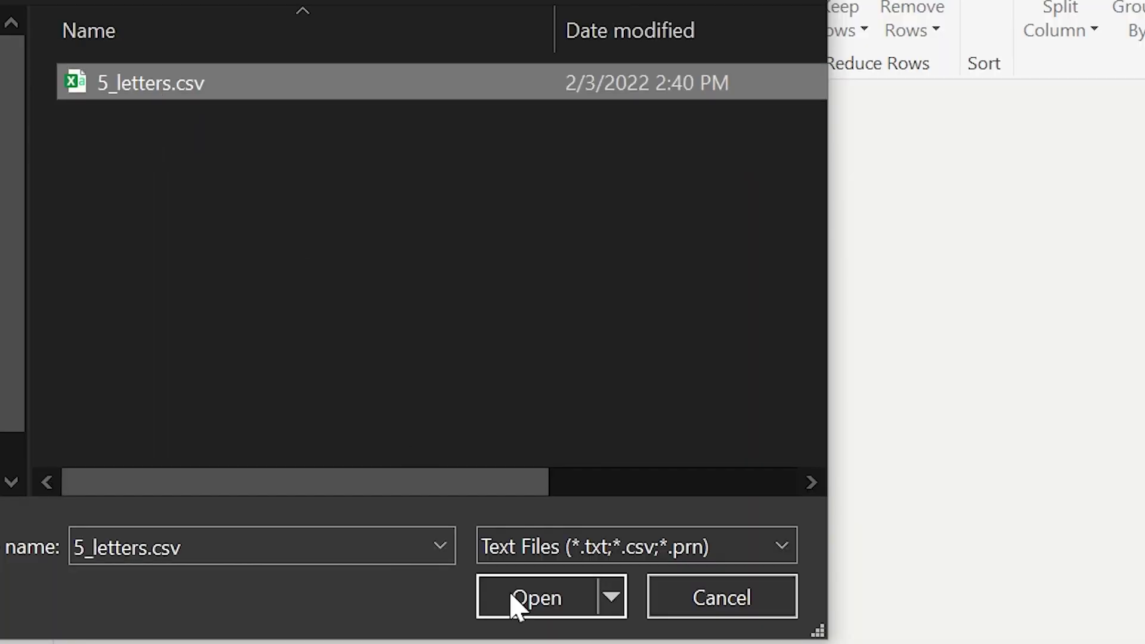
left_click(567, 599)
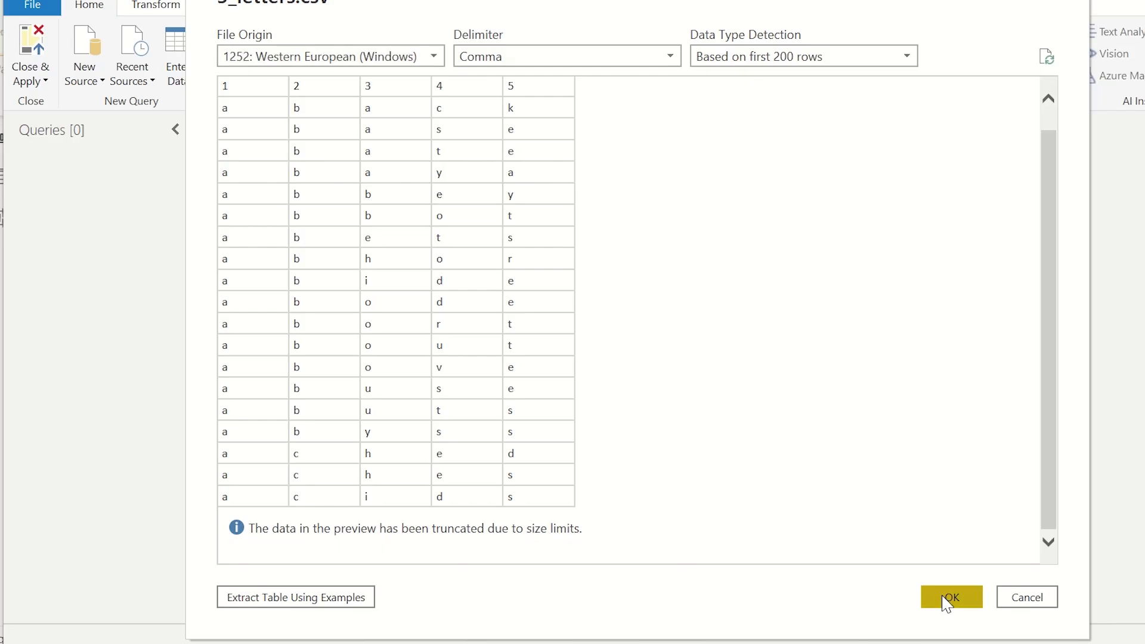
left_click(945, 595)
Step: Rename the query to Letters and promote its first row to headers 1–5
double_click(49, 201)
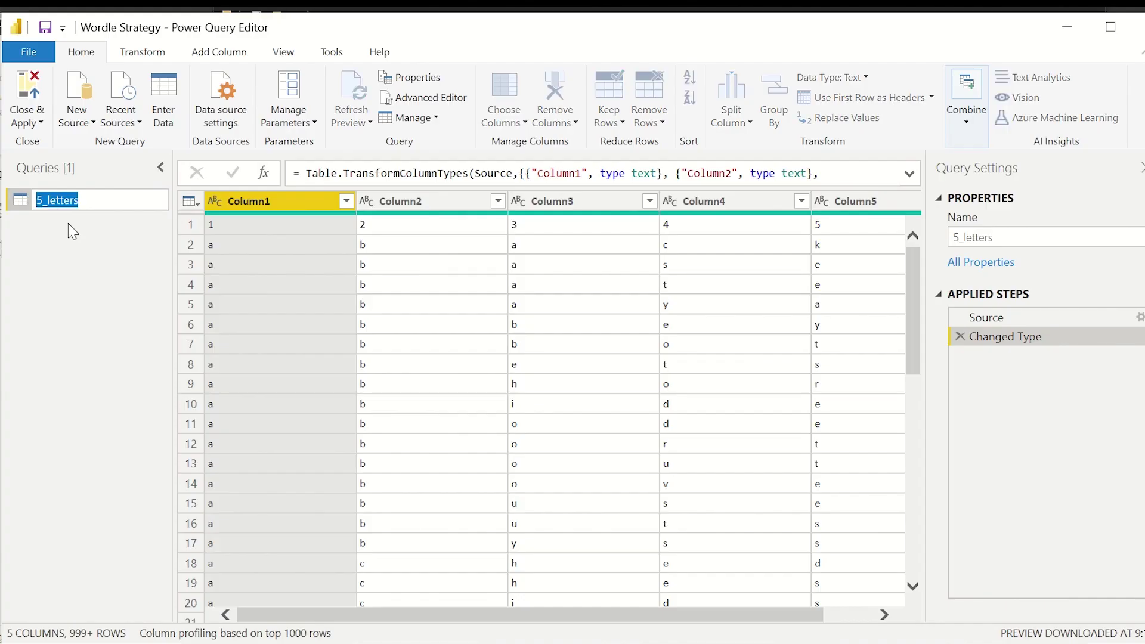
type("Letter")
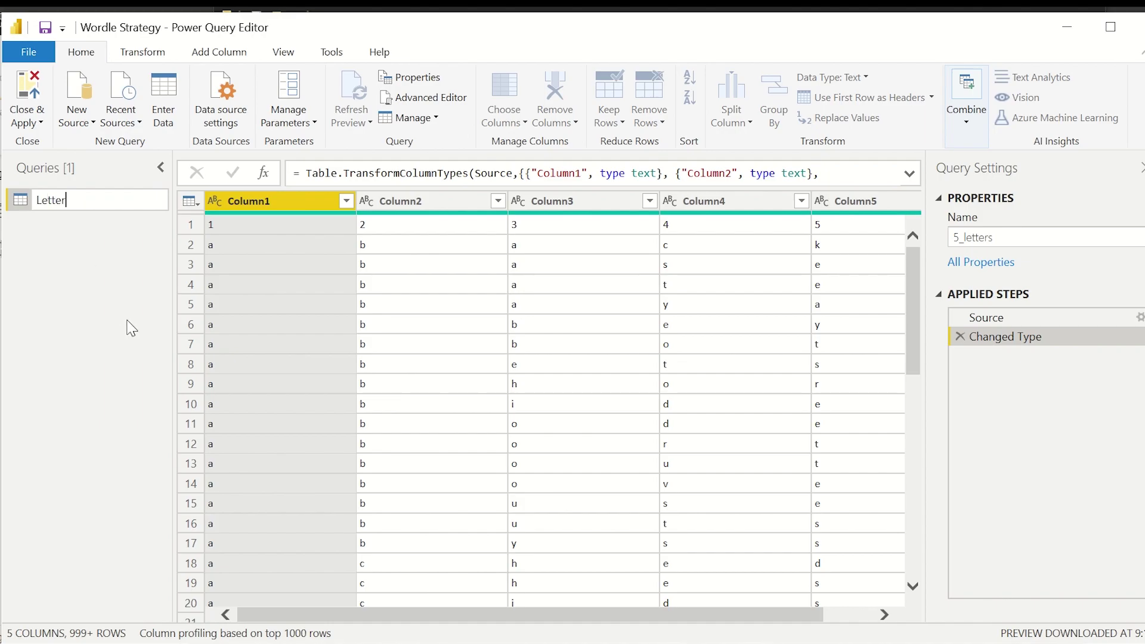
type("s")
key("Return")
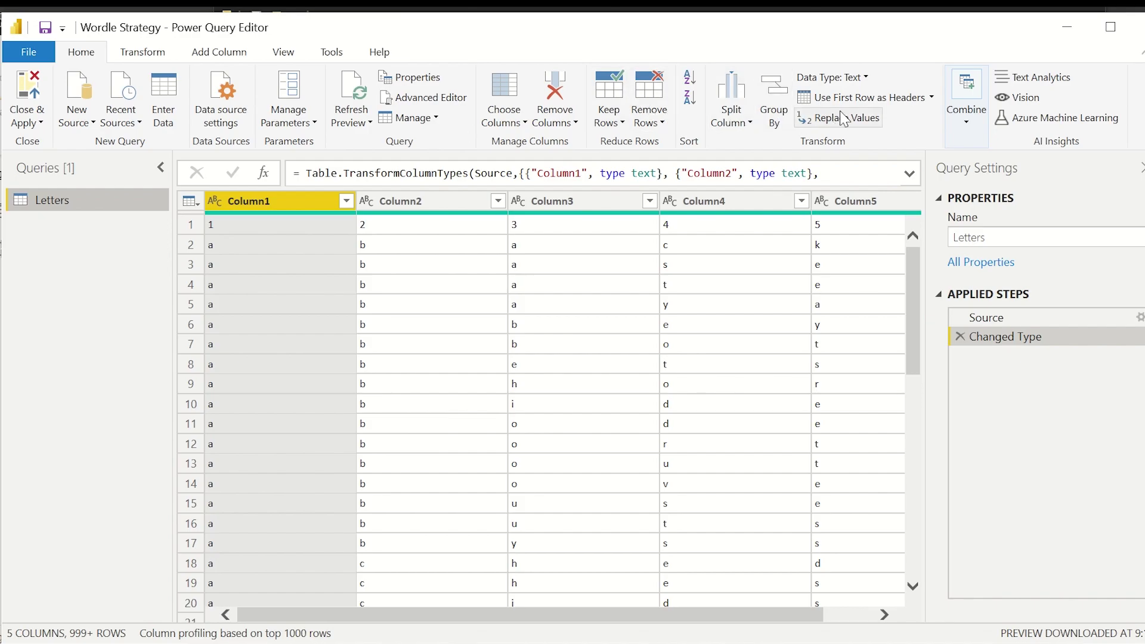
left_click(931, 98)
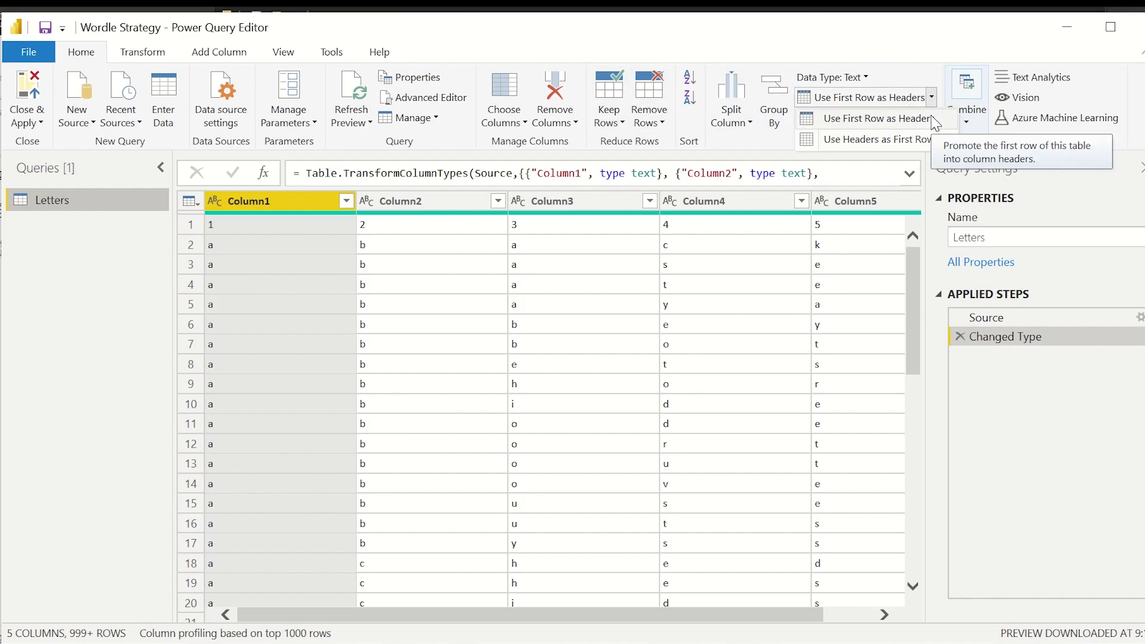
left_click(933, 124)
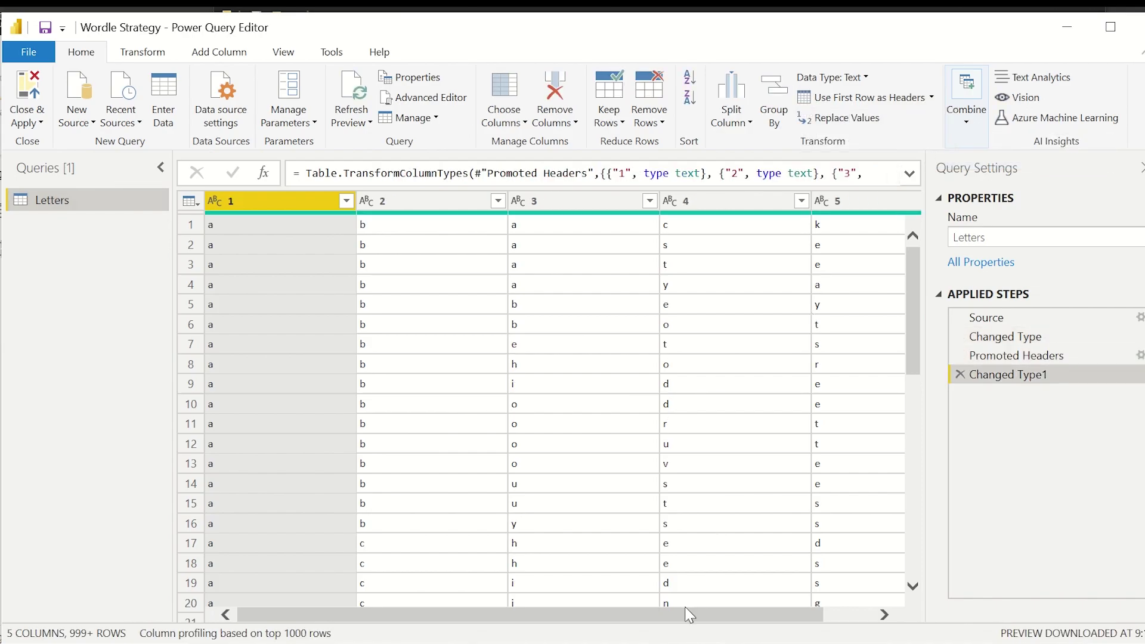
Step: Trim the text in all five letter columns
left_click_drag(688, 614, 738, 613)
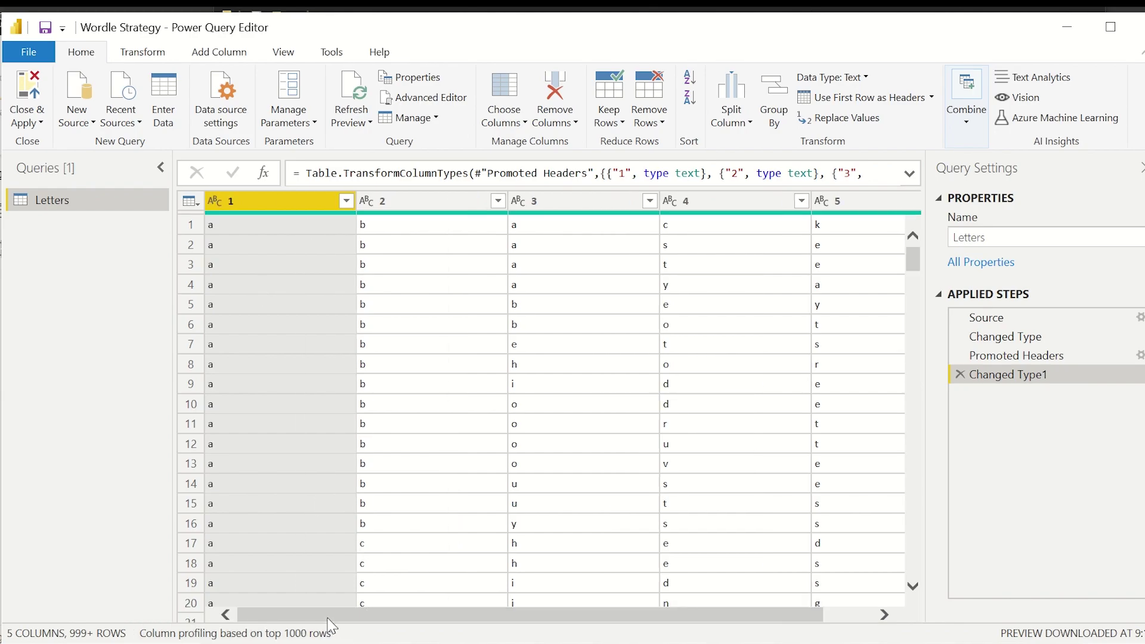
left_click_drag(327, 619, 465, 624)
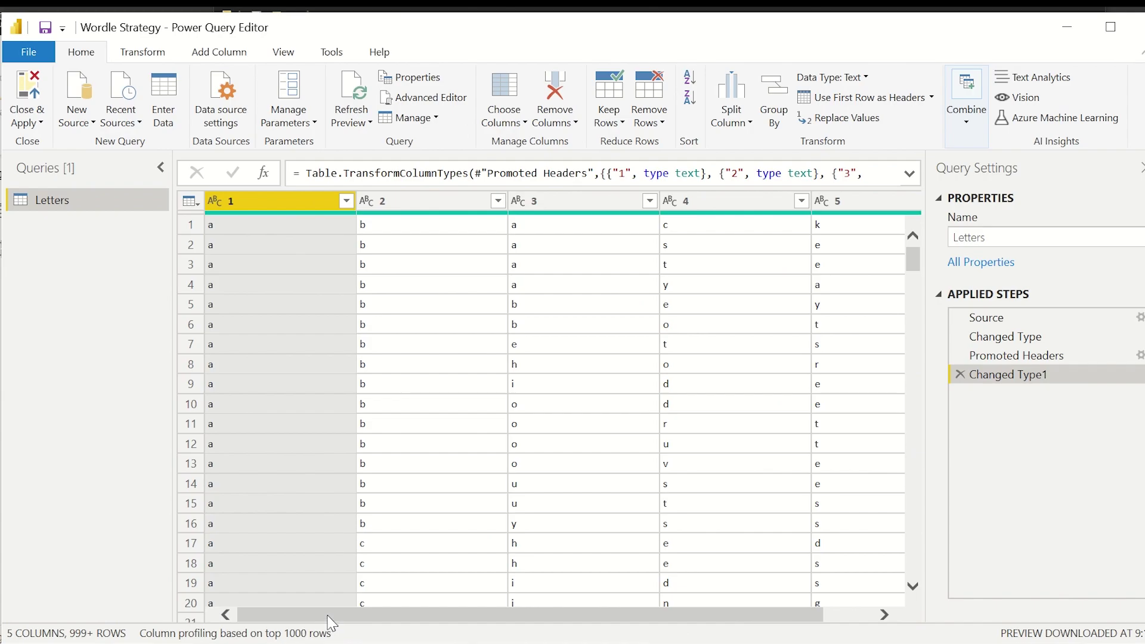
left_click_drag(332, 625, 429, 620)
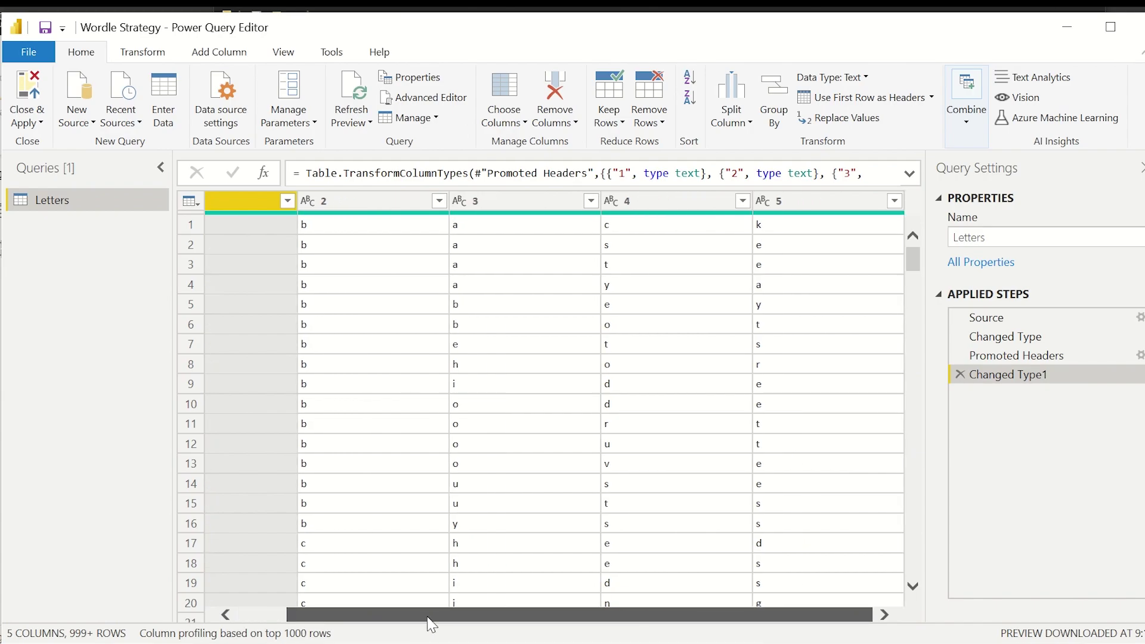
left_click(819, 198, "shift")
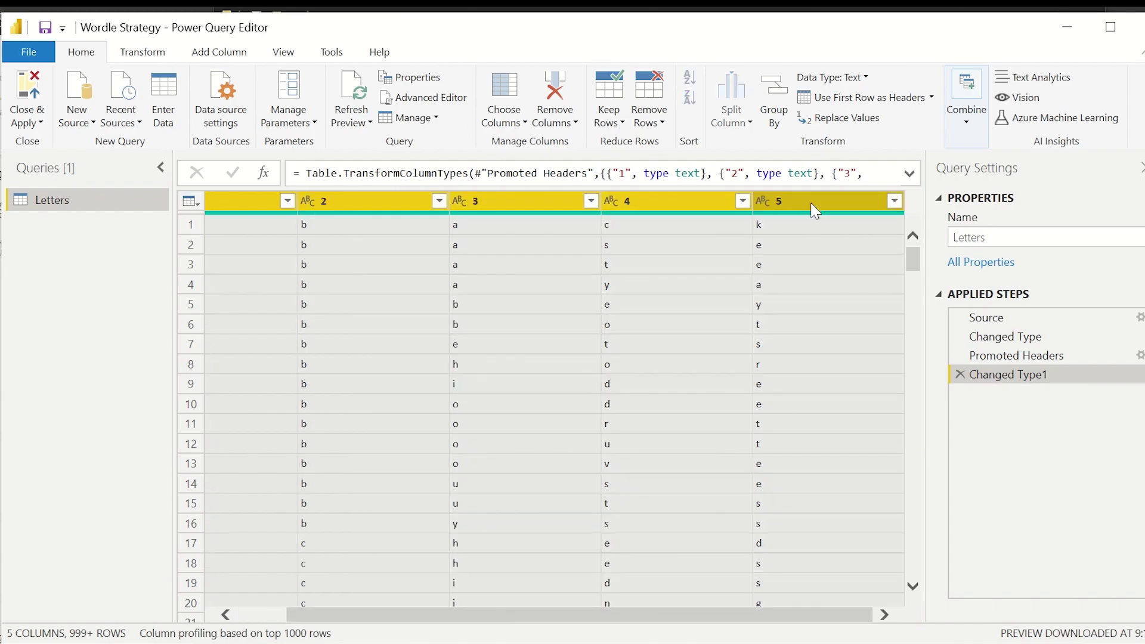
right_click(813, 203)
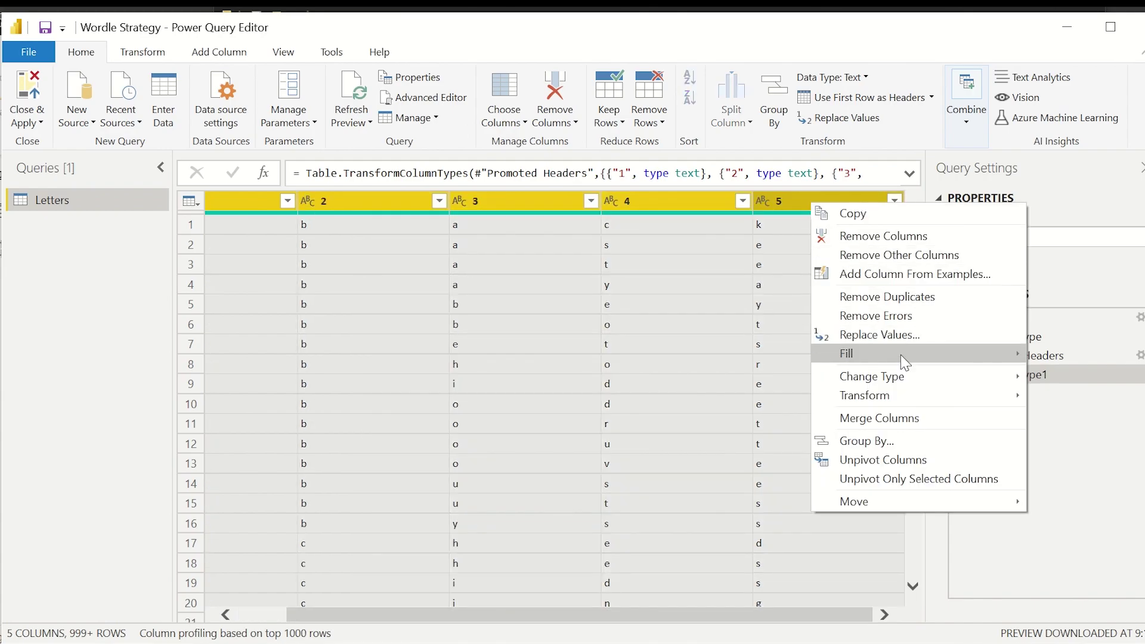
mouse_move(927, 405)
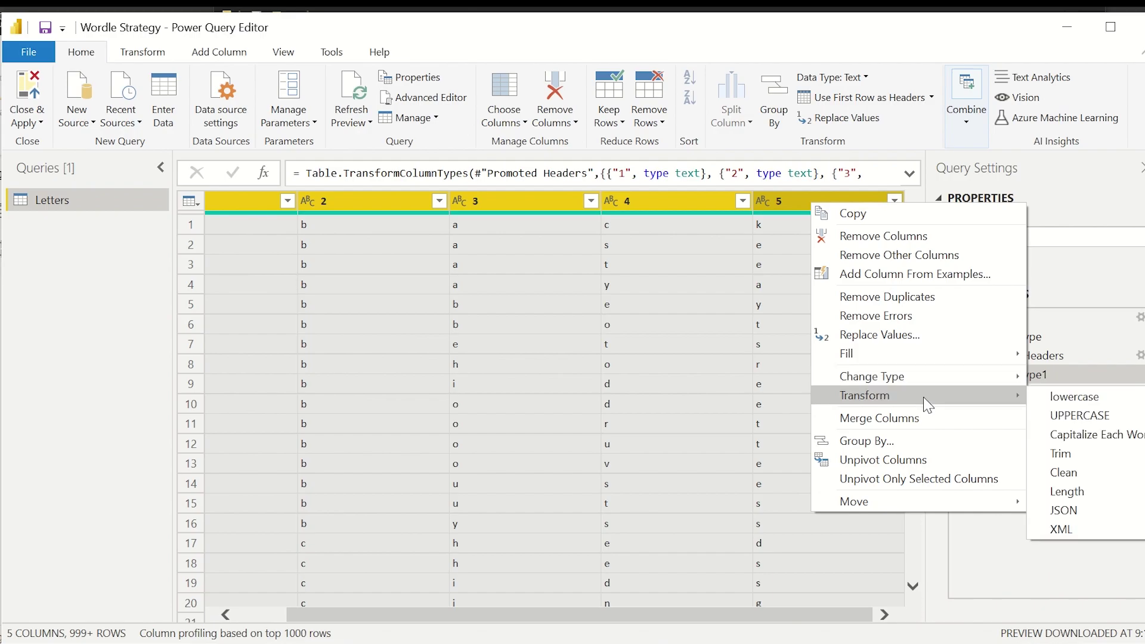
left_click(1118, 453)
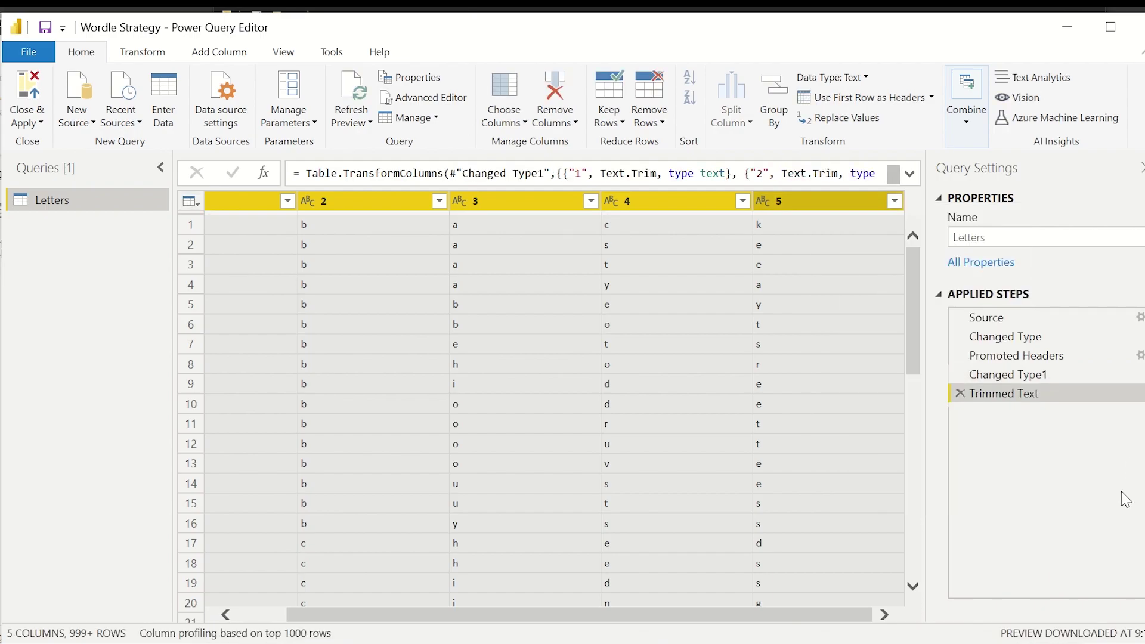
Step: Try adding a custom column from the Add Column commands, then cancel it
left_click(735, 352)
left_click(142, 51)
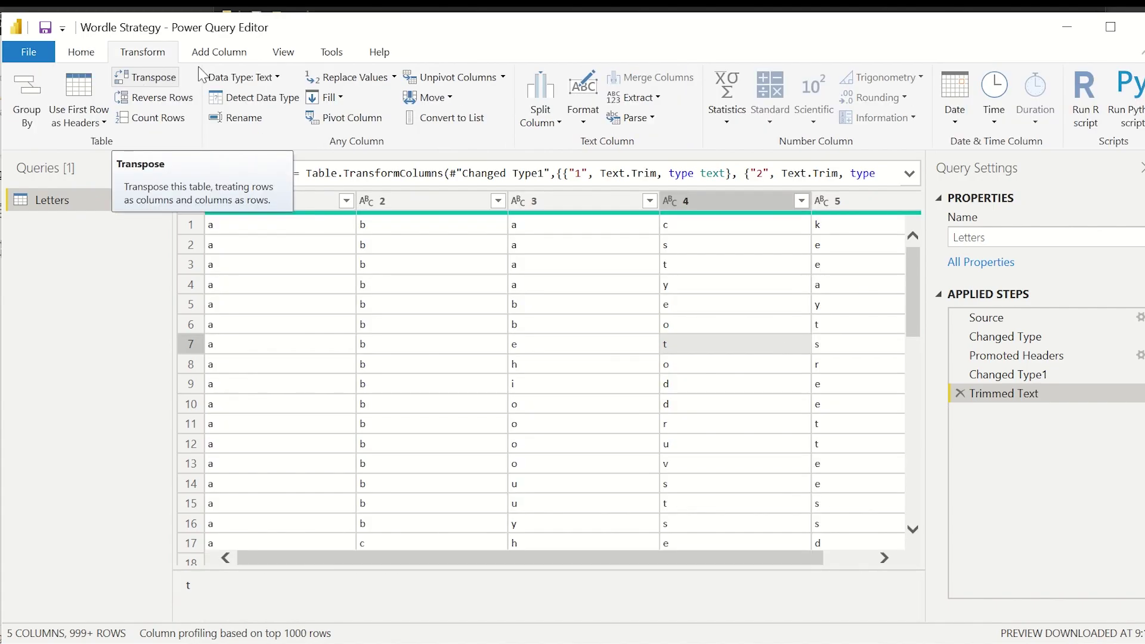
left_click(220, 53)
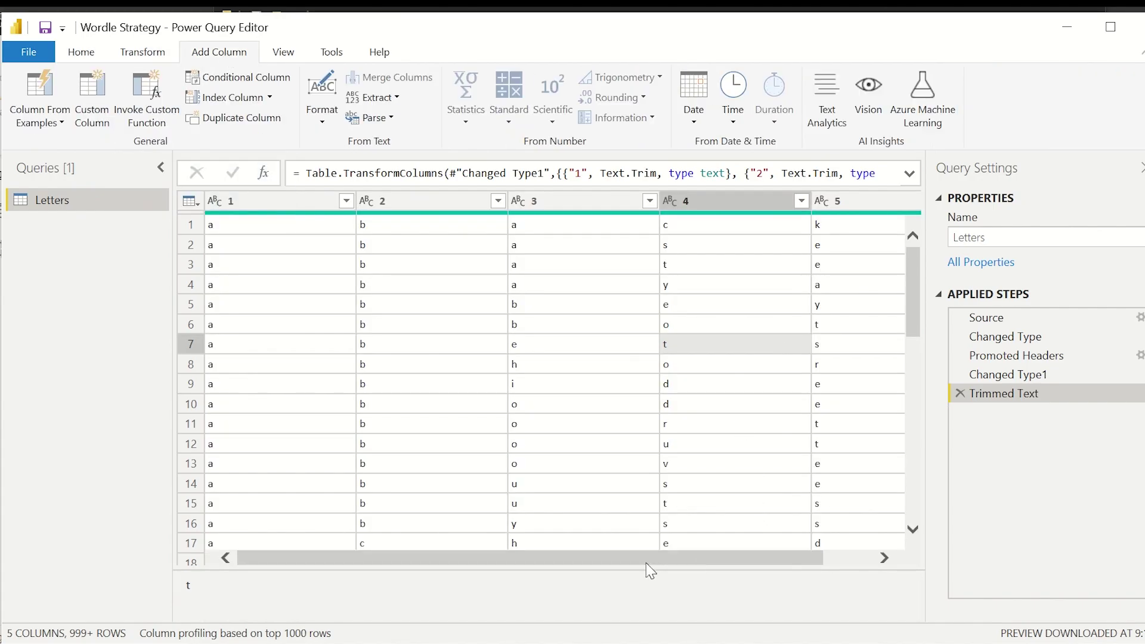
scroll(650, 570, "right", 2)
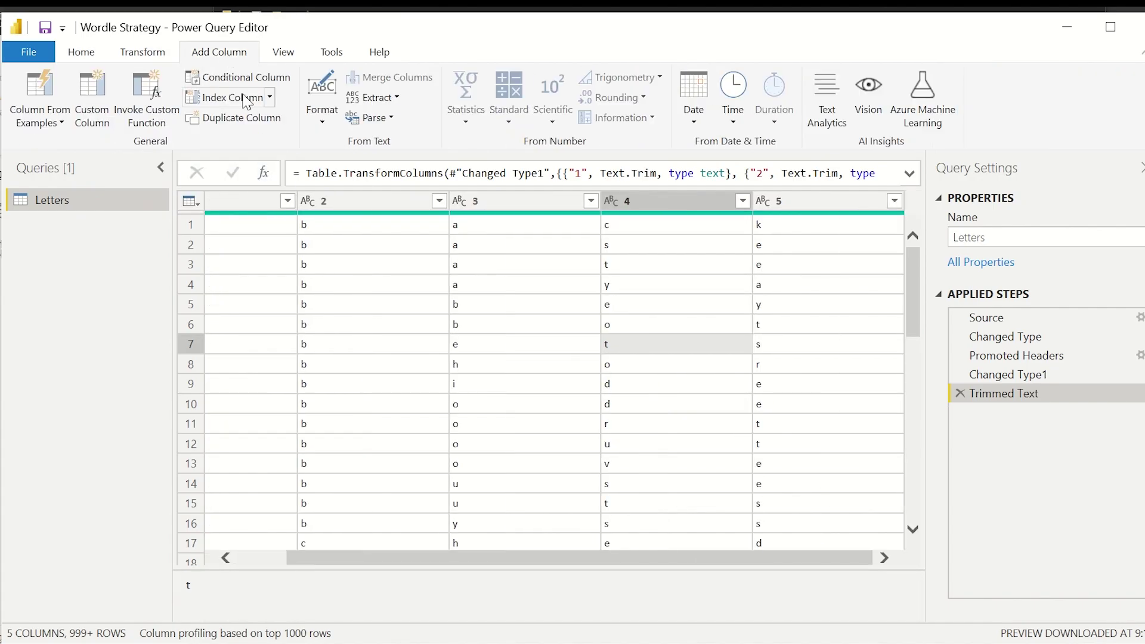
left_click(111, 128)
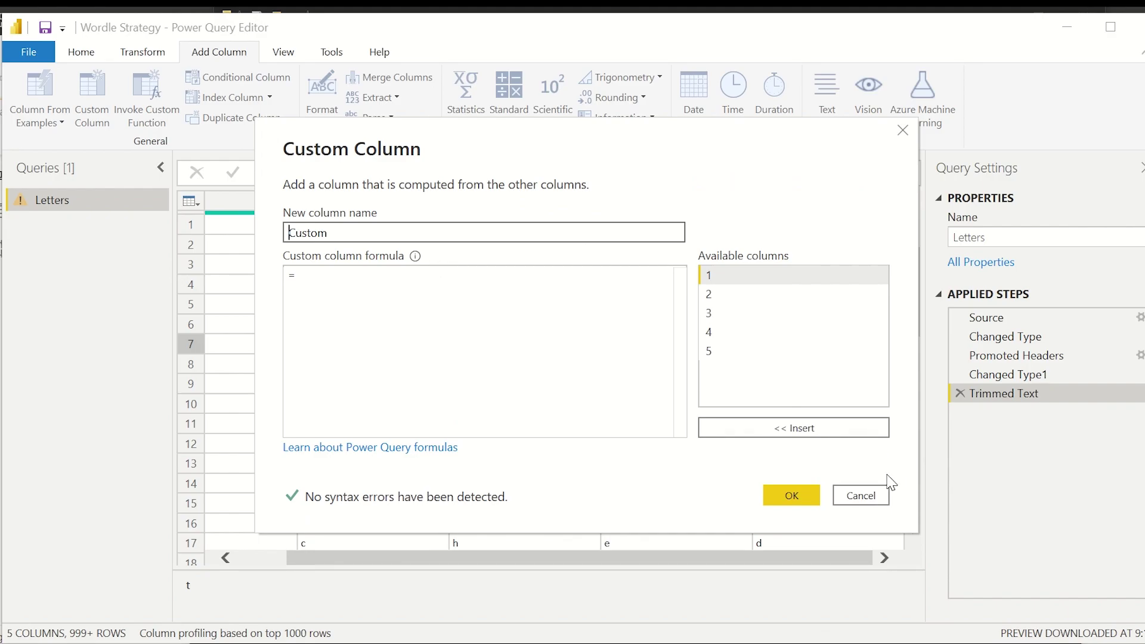
left_click(872, 495)
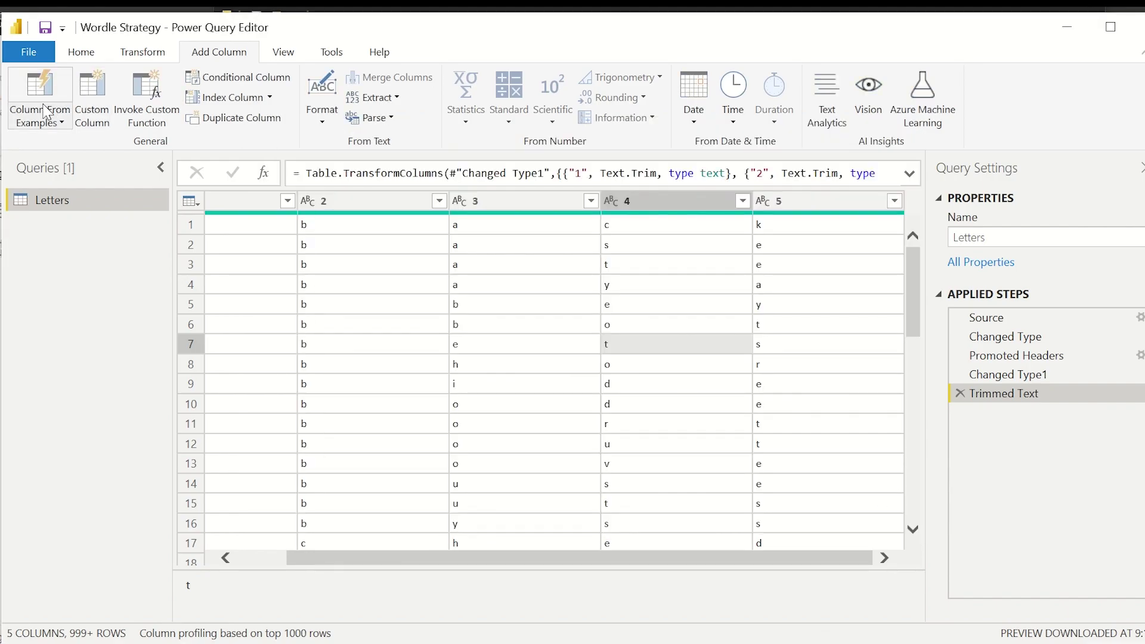
Step: Start a Column From Examples using all columns and name it Word
left_click(24, 127)
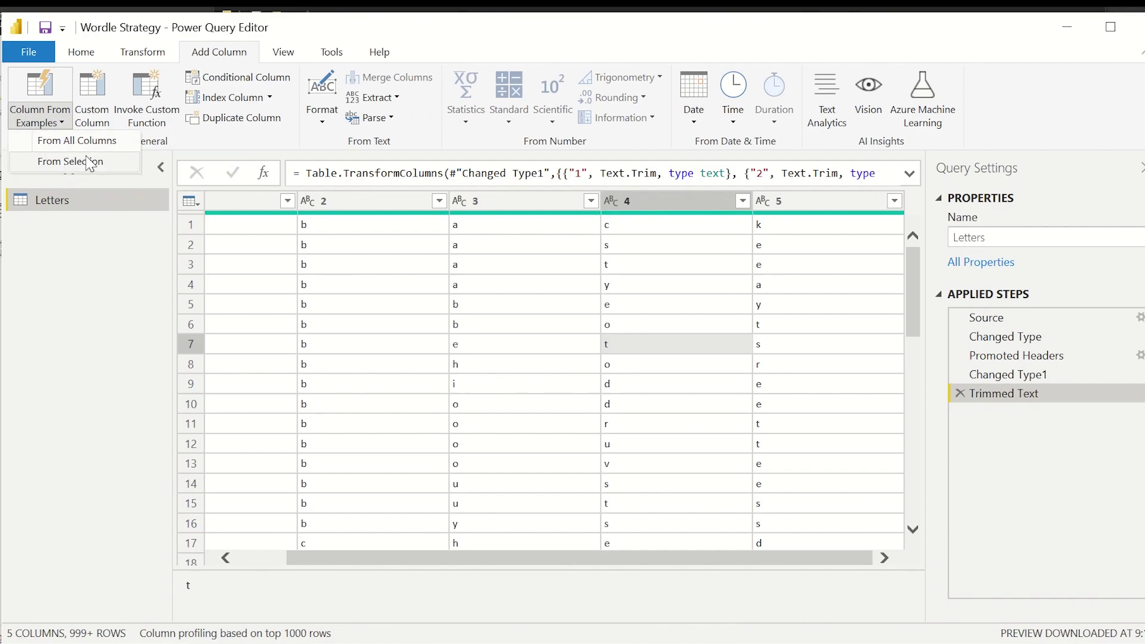
left_click(98, 142)
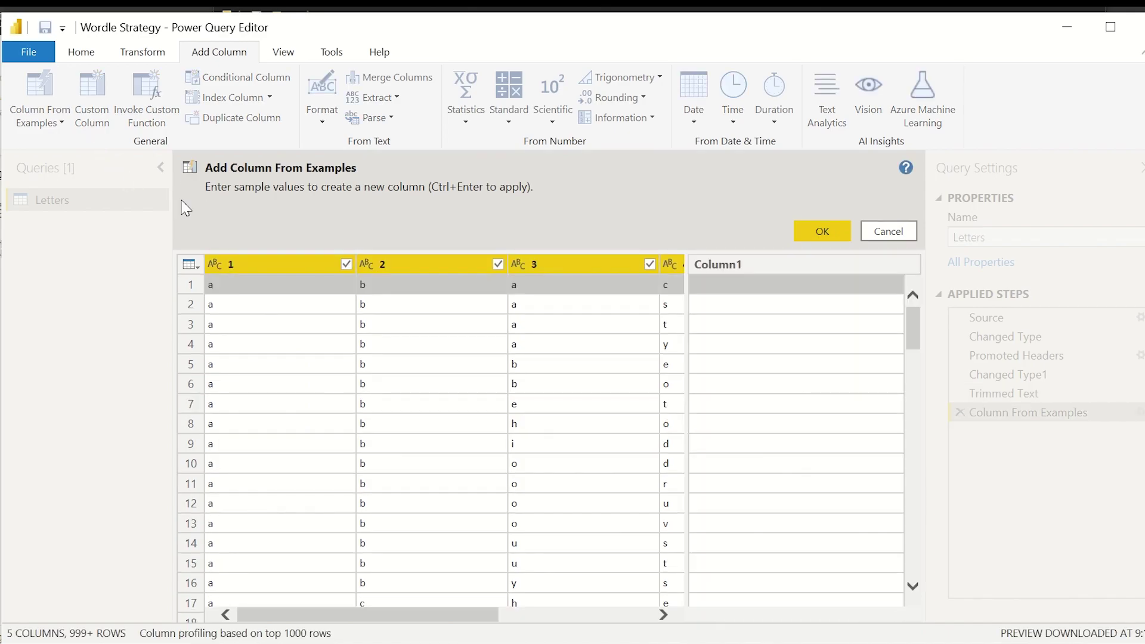
left_click_drag(409, 615, 651, 633)
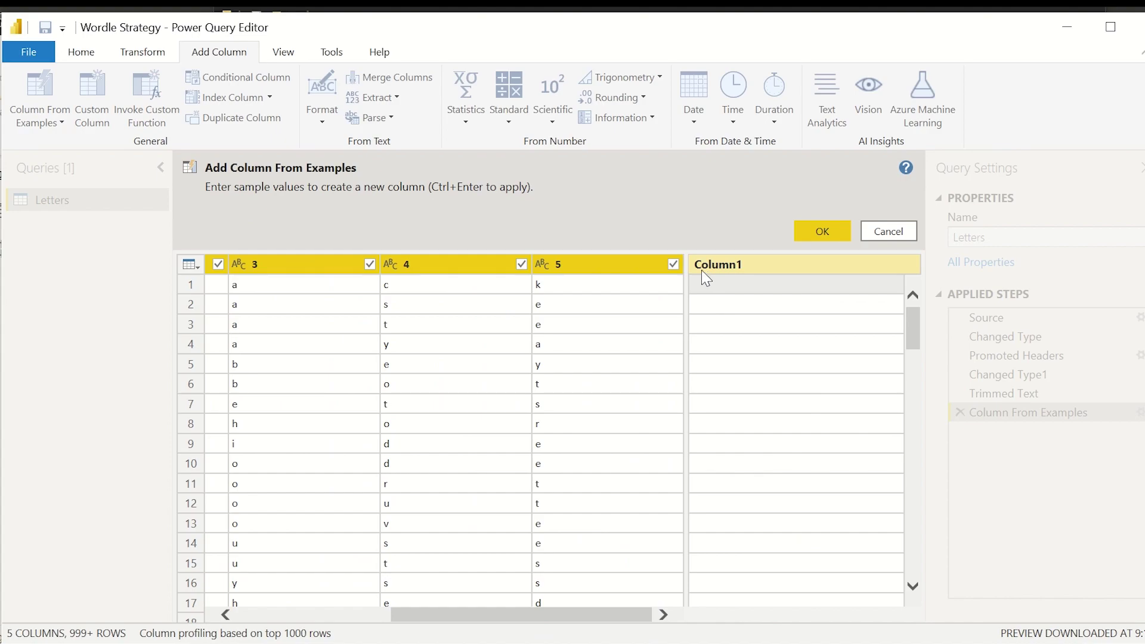
double_click(727, 268)
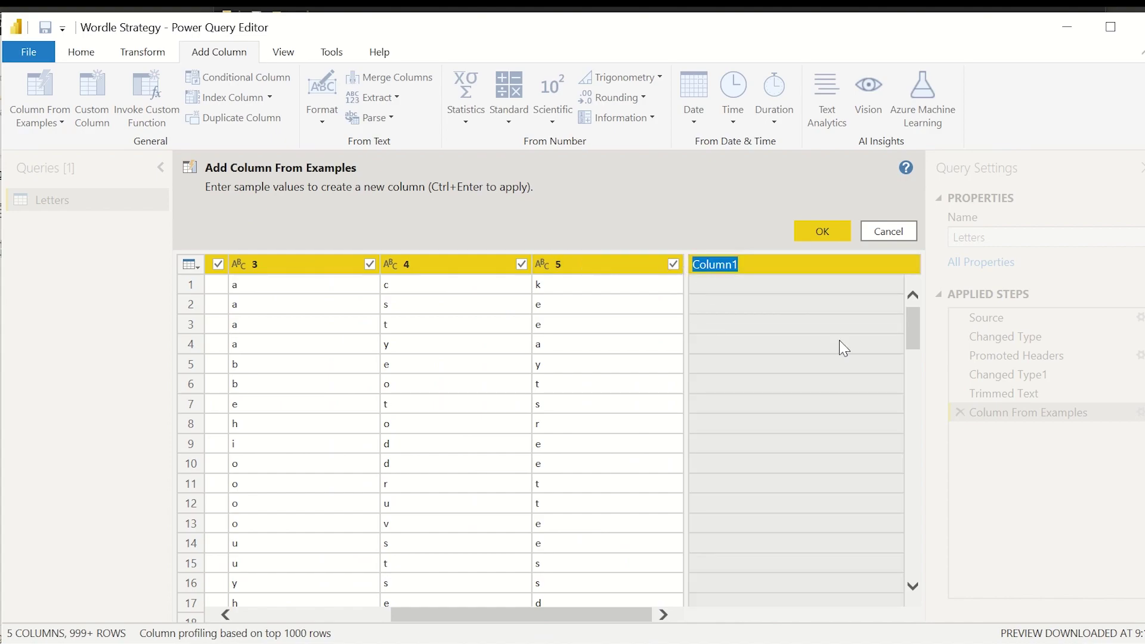
type("Word")
left_click_drag(611, 614, 646, 625)
Step: Enter 'aba' as the first-row example to fill 'aback', then accept the Word column
left_click(733, 285)
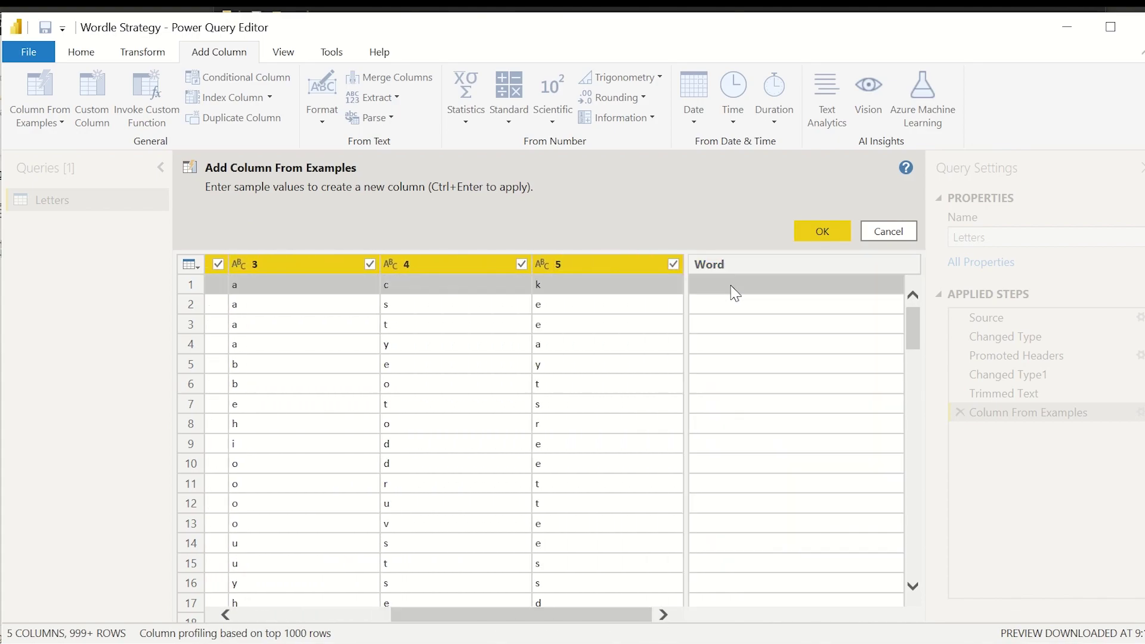
type("aback")
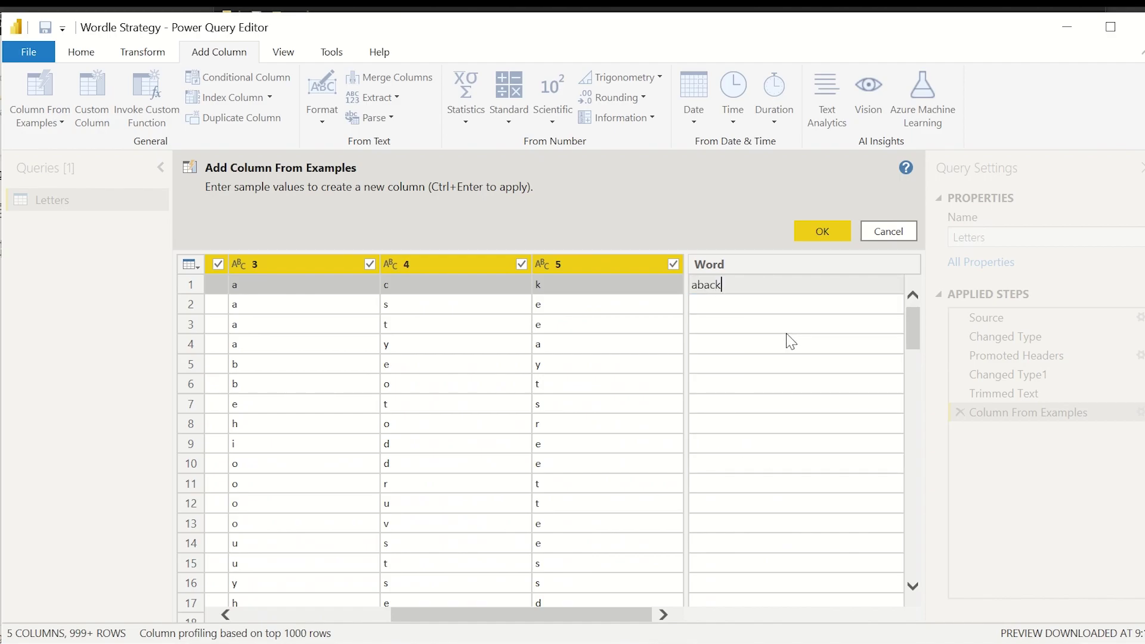
key("Return")
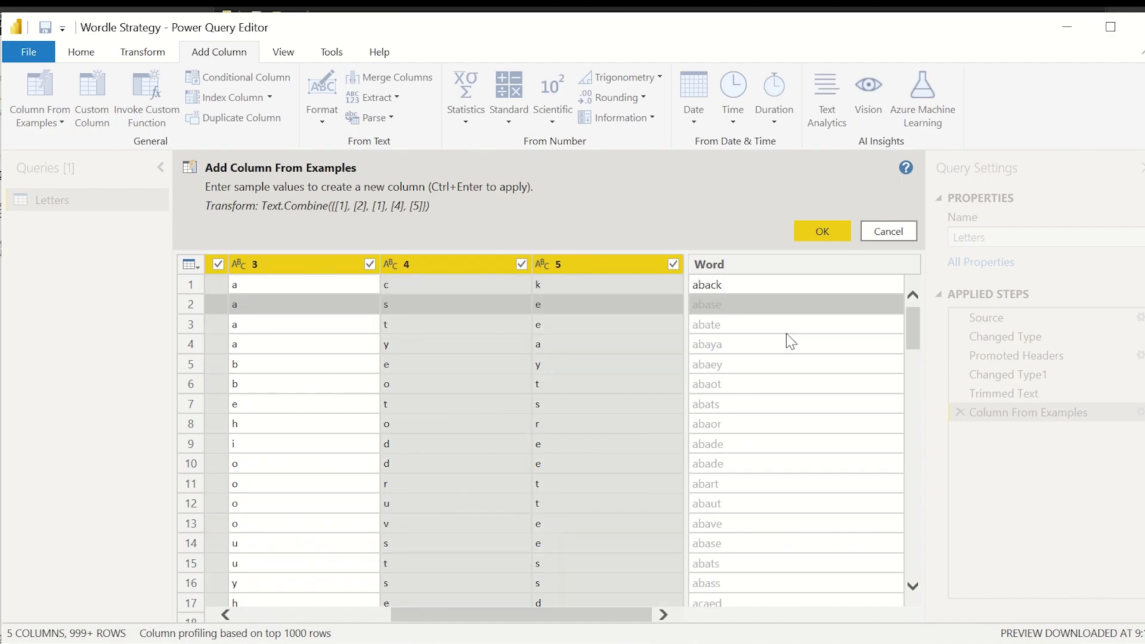
scroll(769, 397, "down", 11)
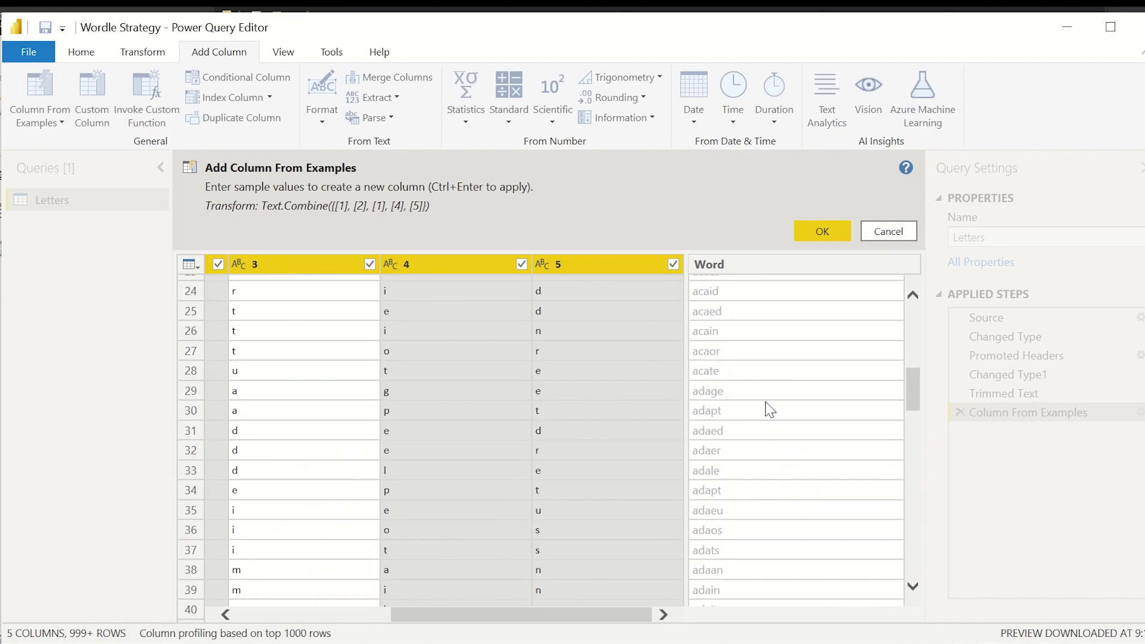
scroll(769, 409, "down", 4)
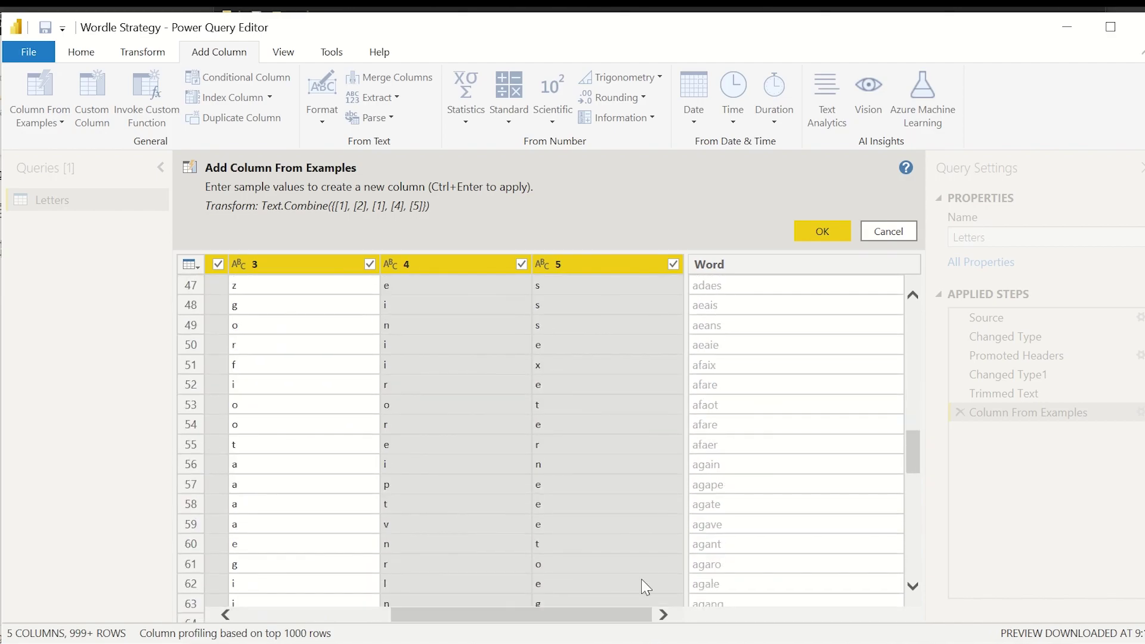
left_click(820, 231)
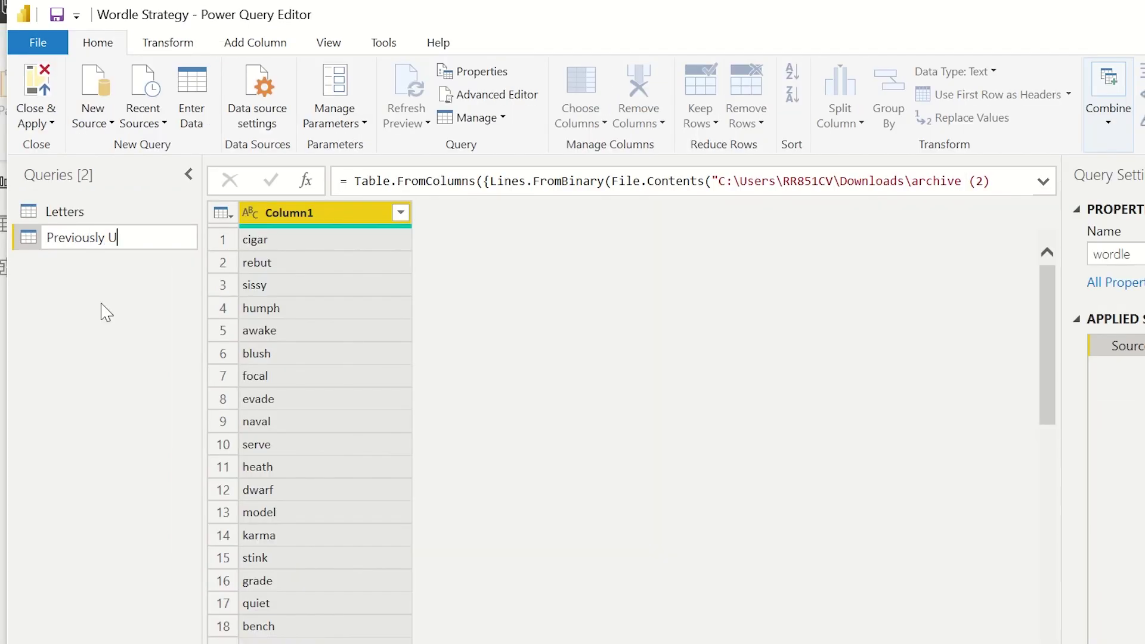
Step: Name the second query Previously Used Words, rename Column1 to Word, and apply changes
type("rds")
key("Return")
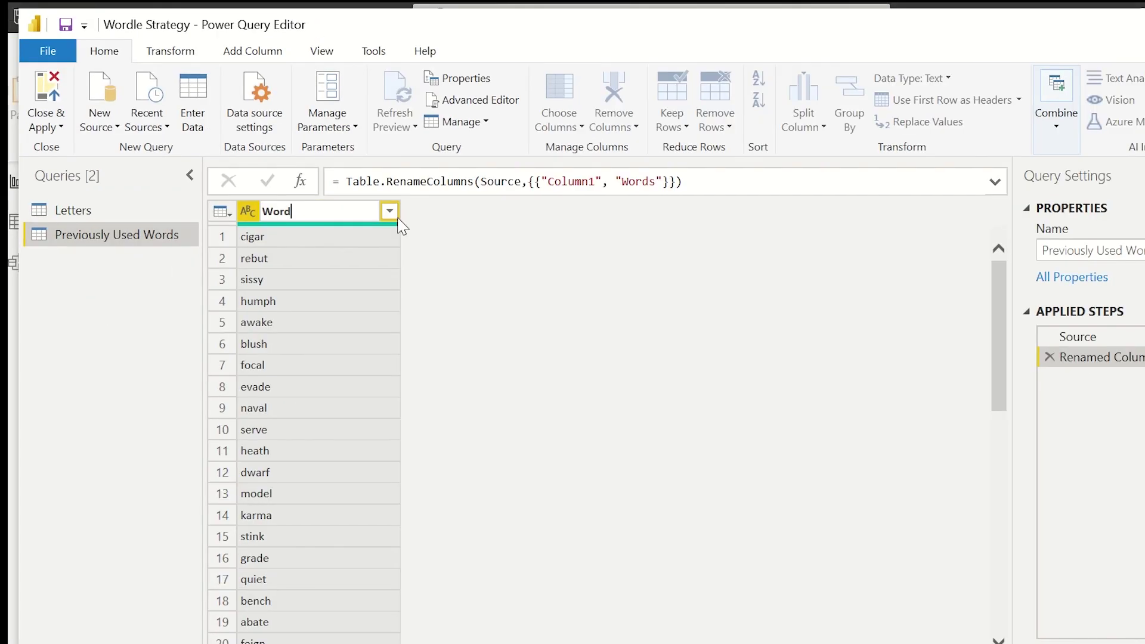
key("Return")
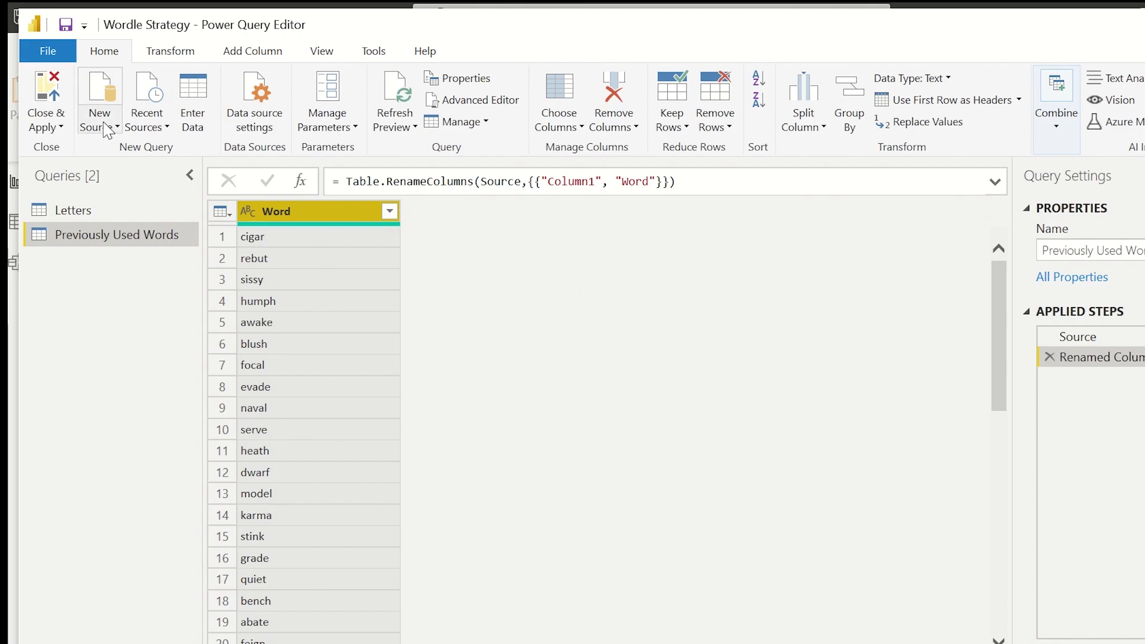
left_click(48, 99)
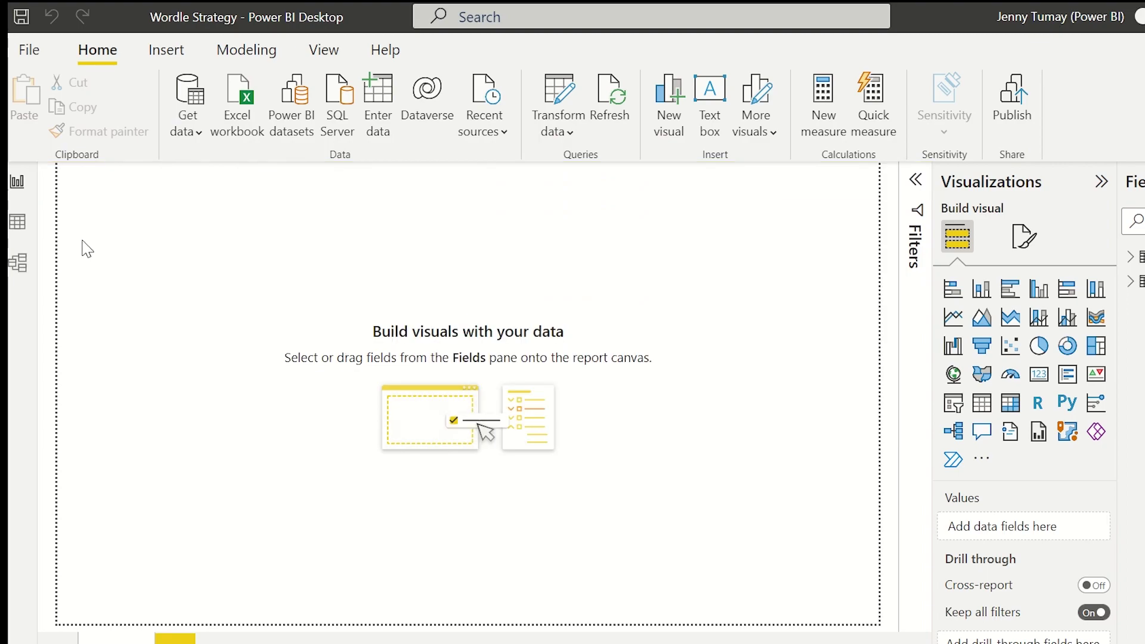
Step: In Model view, link Letters[Word] to Previously Used Words[Word] and open the relationship
left_click(20, 263)
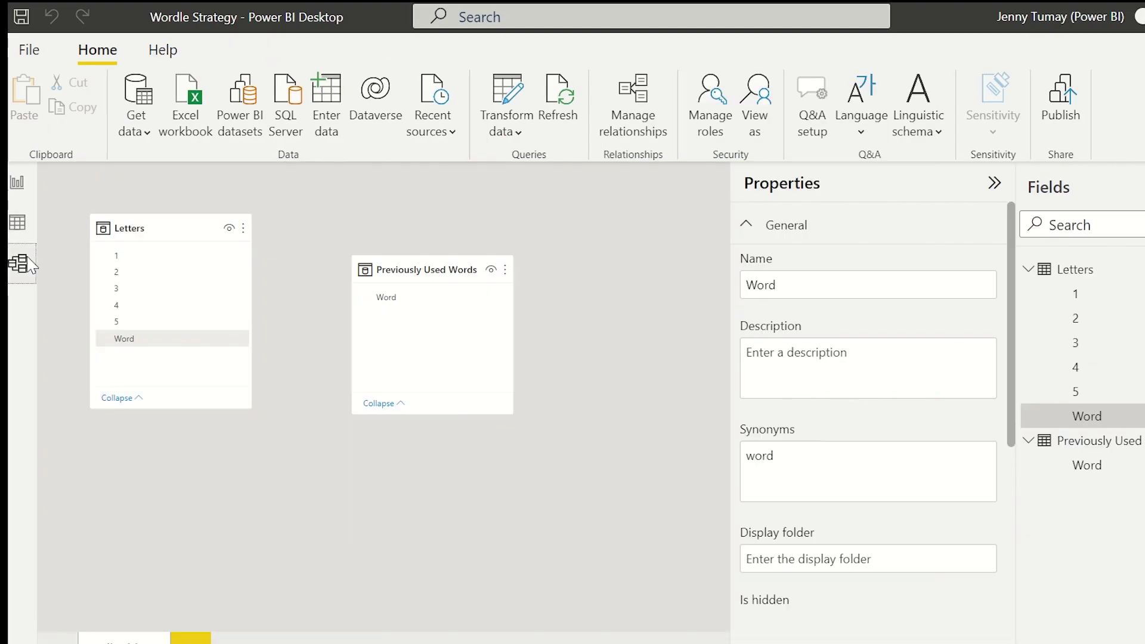
left_click_drag(135, 337, 421, 297)
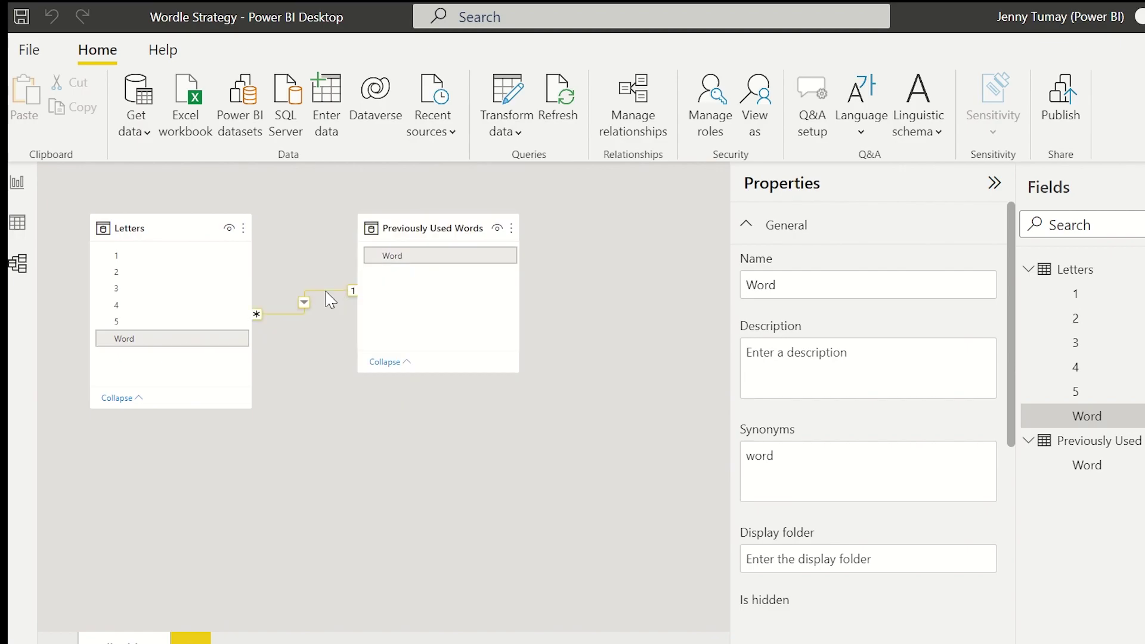
double_click(327, 290)
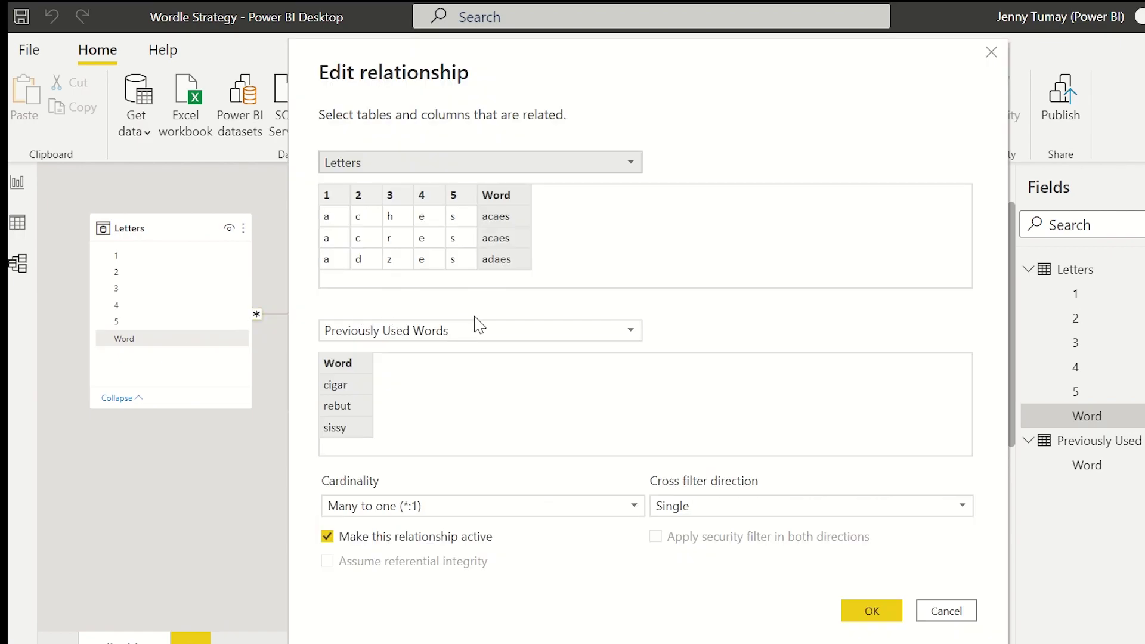
left_click(460, 196)
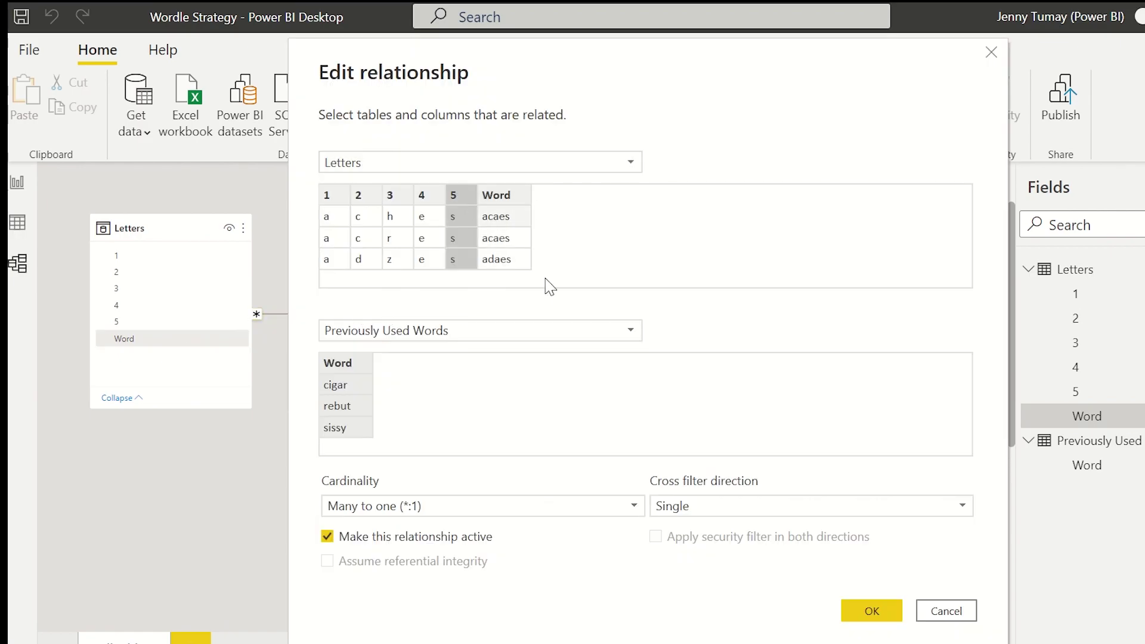
left_click(496, 205)
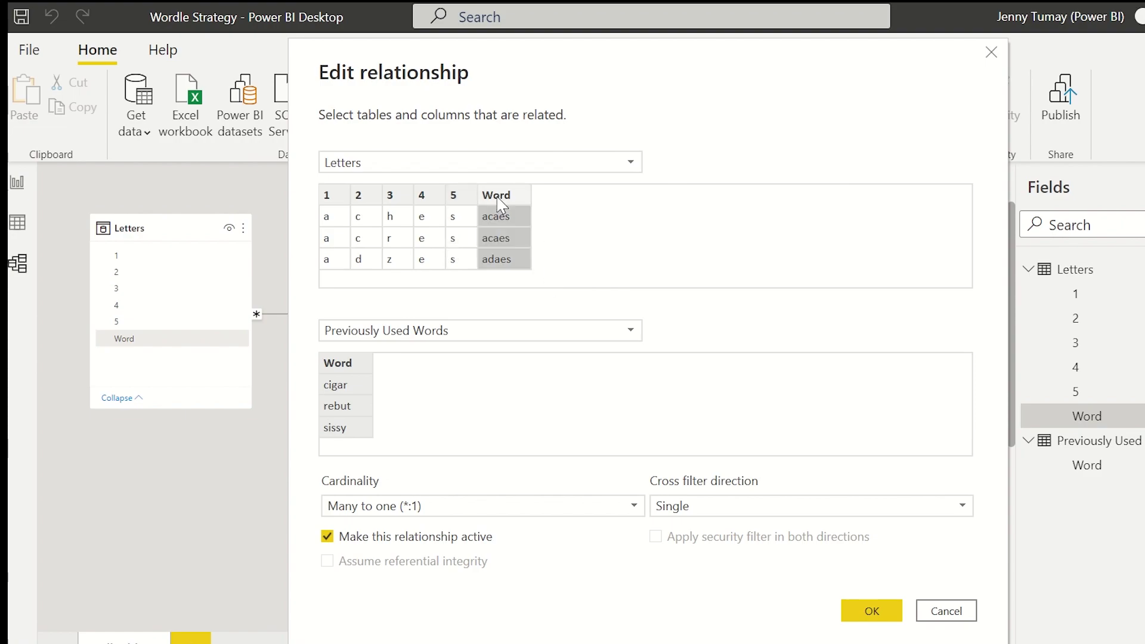
Step: Confirm many-to-one cardinality with Single cross-filter direction, close unchanged, and return to Report view
left_click(488, 329)
left_click(594, 225)
left_click(587, 170)
left_click(586, 179)
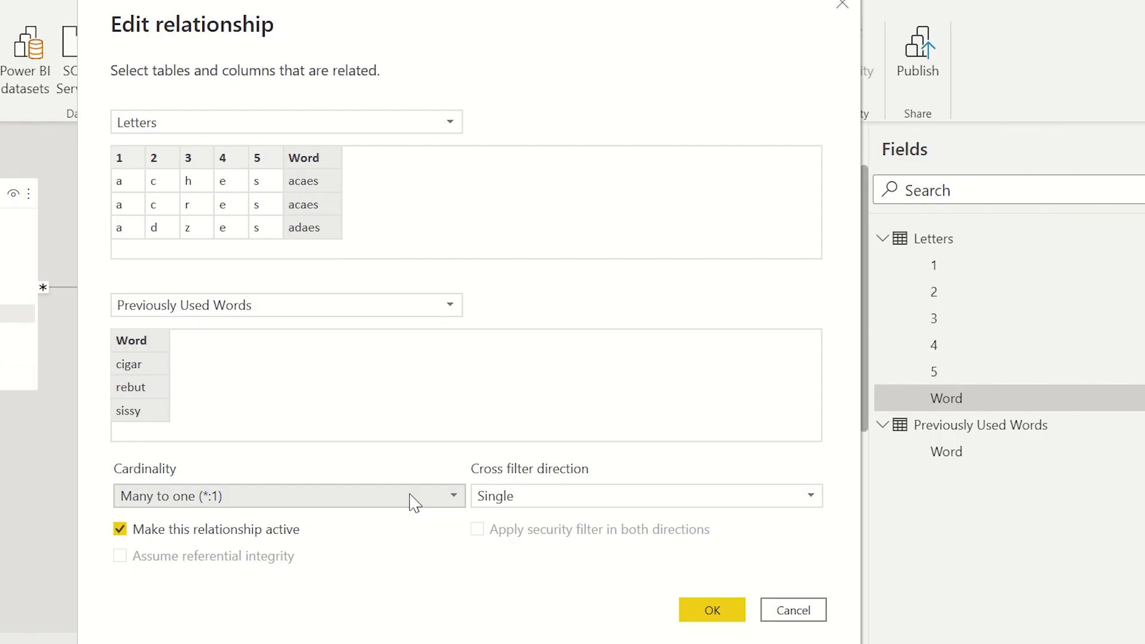
left_click(600, 508)
left_click(606, 480)
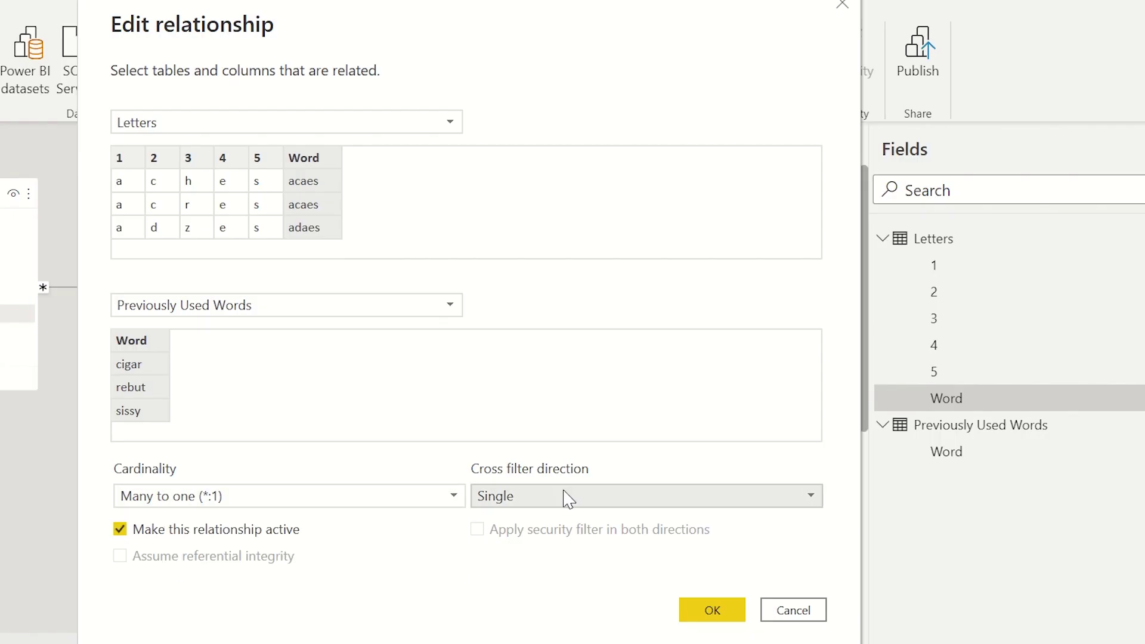
left_click(568, 498)
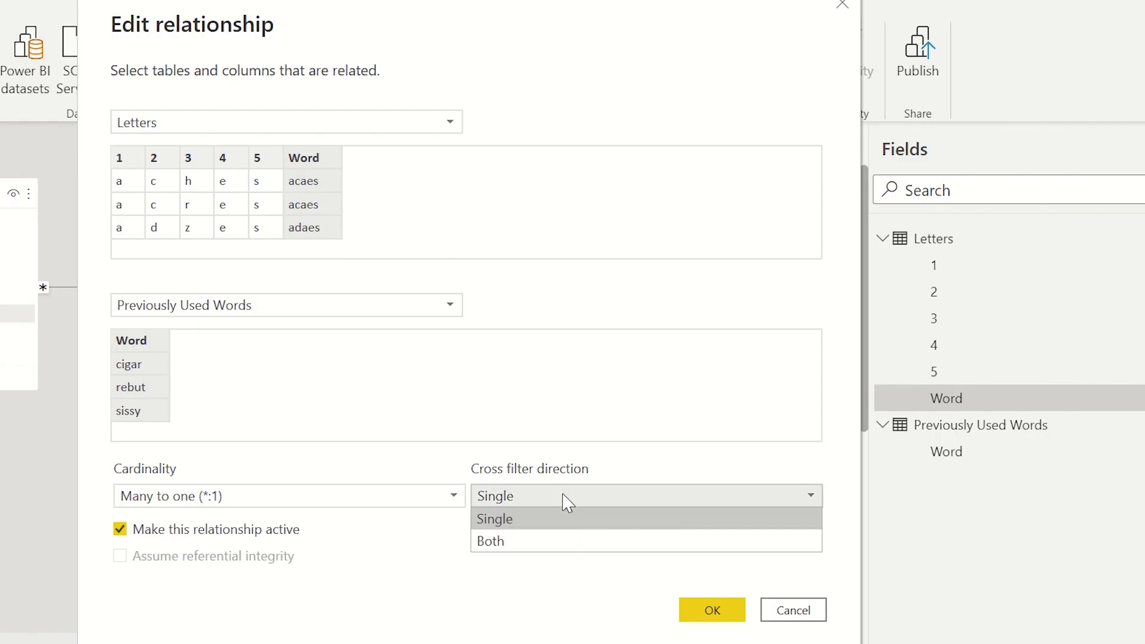
left_click(476, 458)
left_click(792, 613)
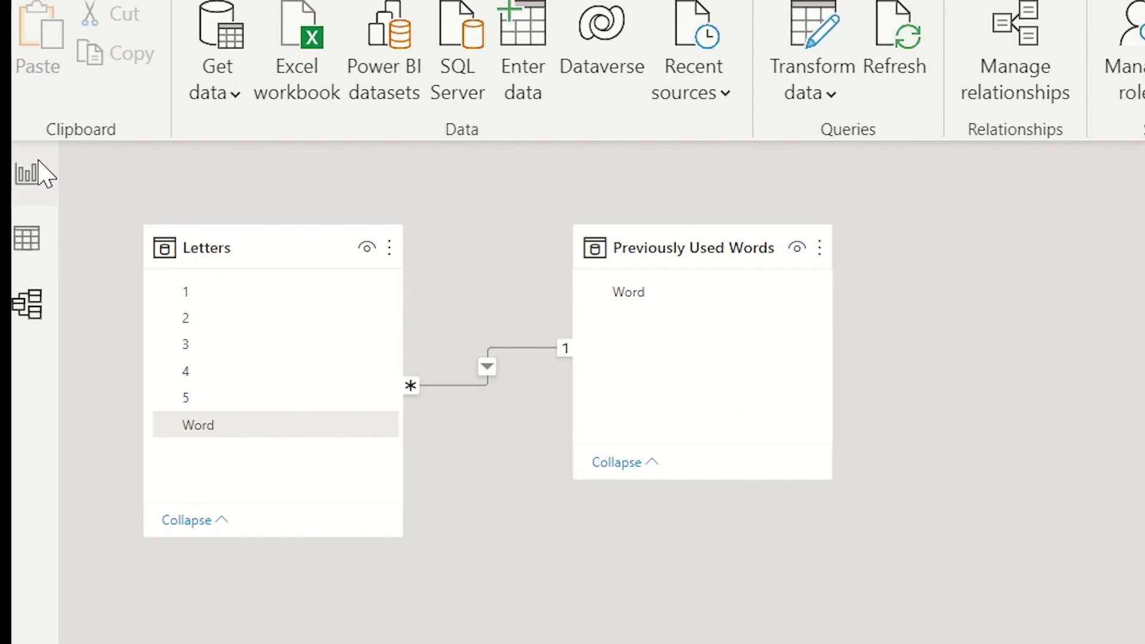
left_click(32, 172)
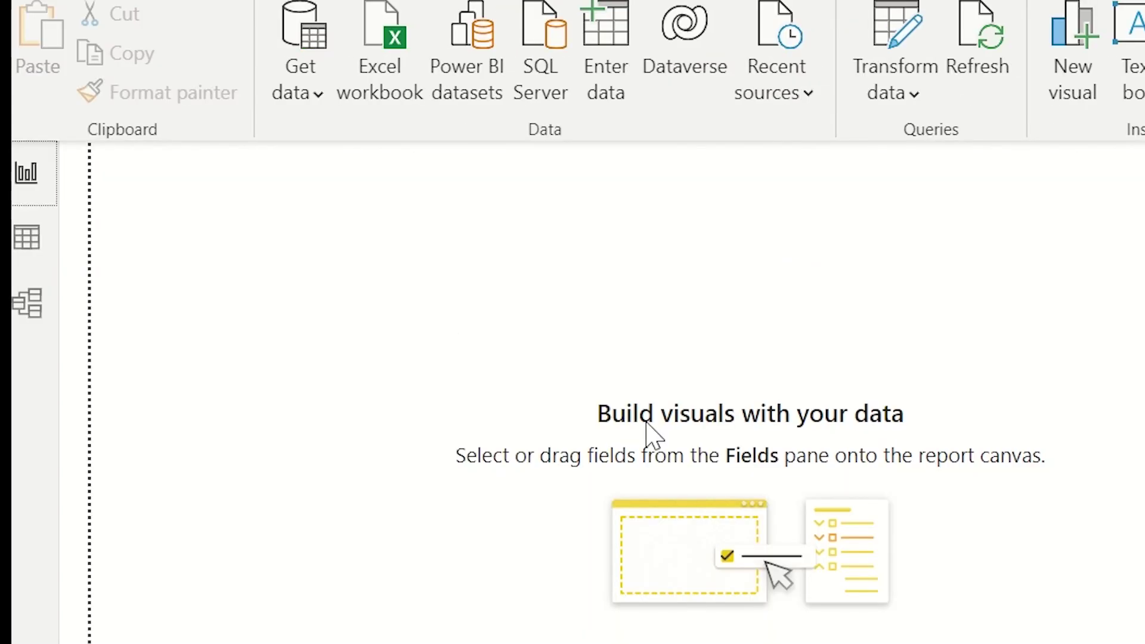
Step: Reopen the queries and rename the Letters query's first letter column to First
left_click(894, 90)
left_click(943, 143)
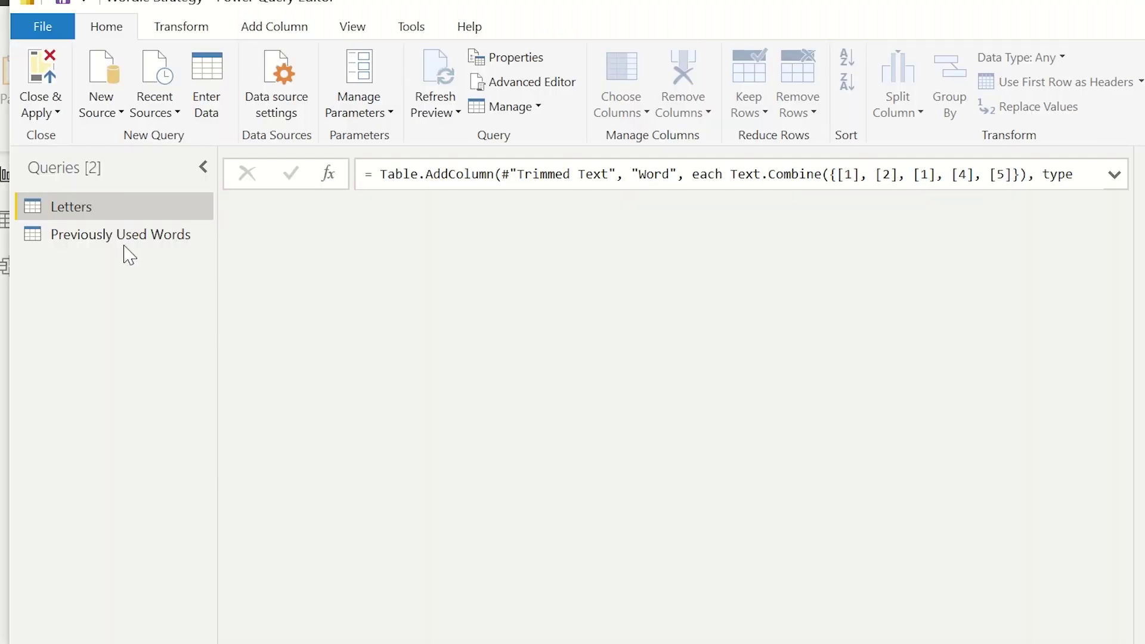
double_click(317, 210)
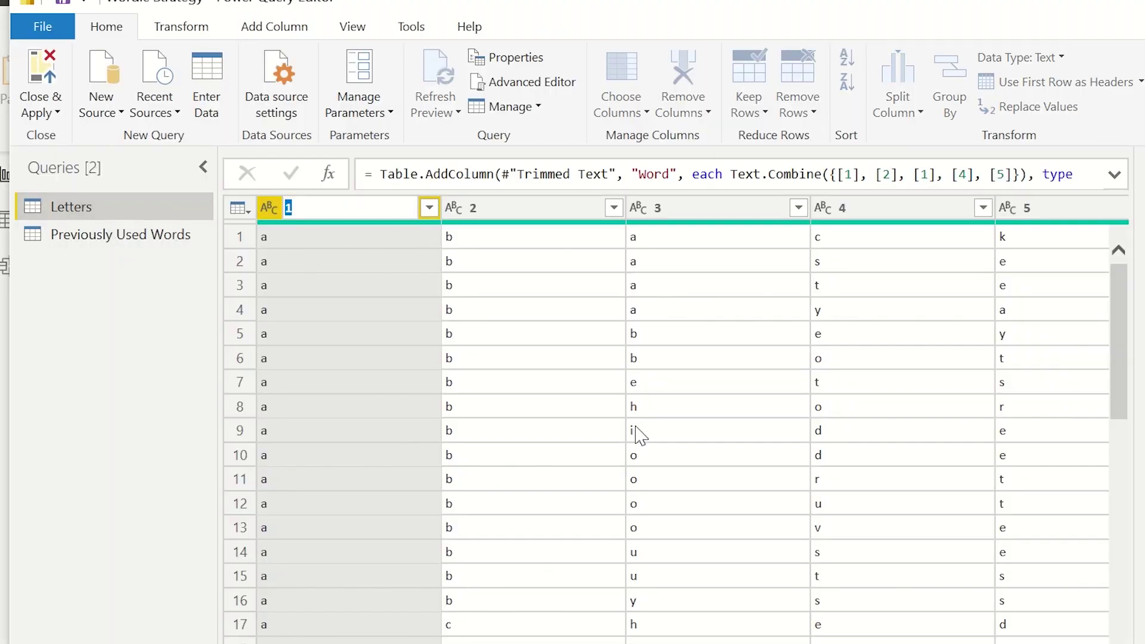
type("First")
key("Return")
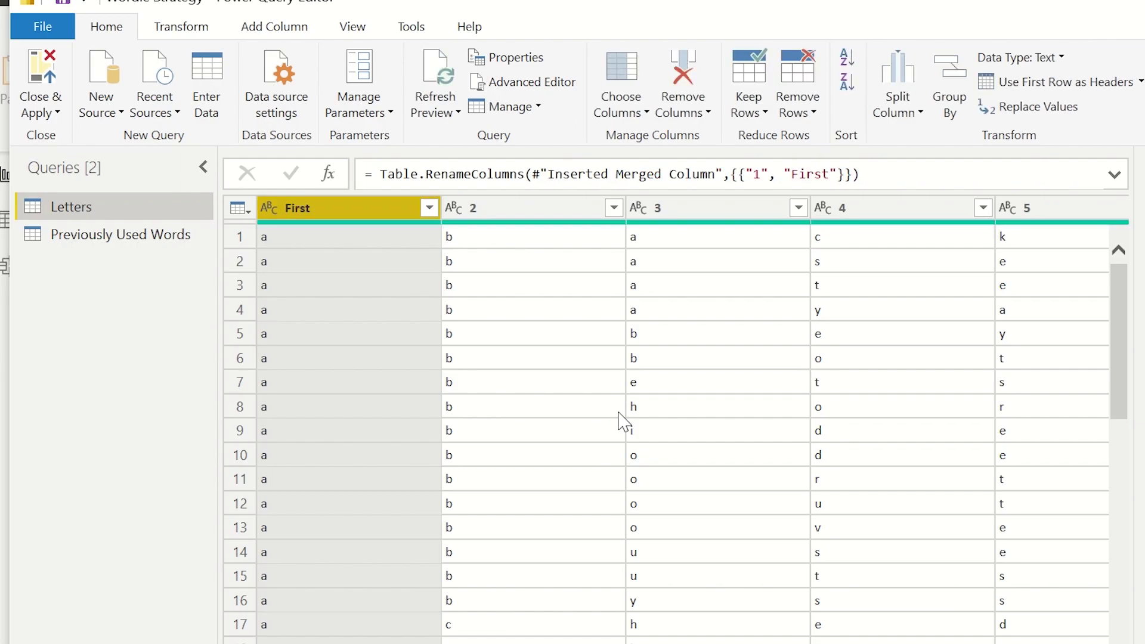
left_click(487, 210)
double_click(490, 210)
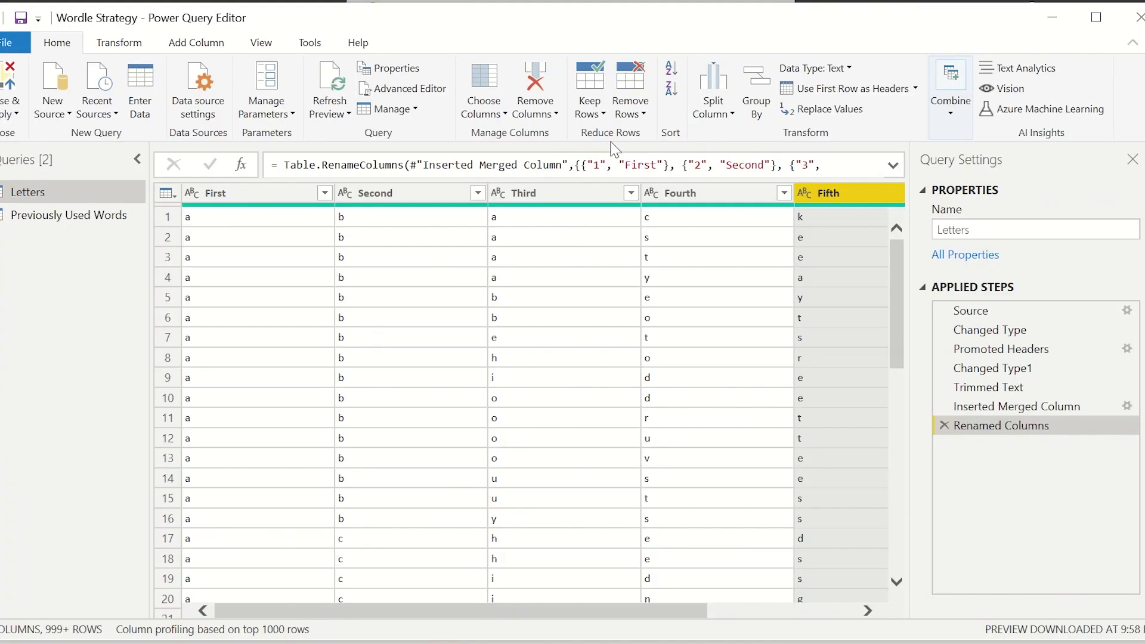
Step: Try keeping only the First and Second columns, undo that step, and apply the query changes
left_click(483, 111)
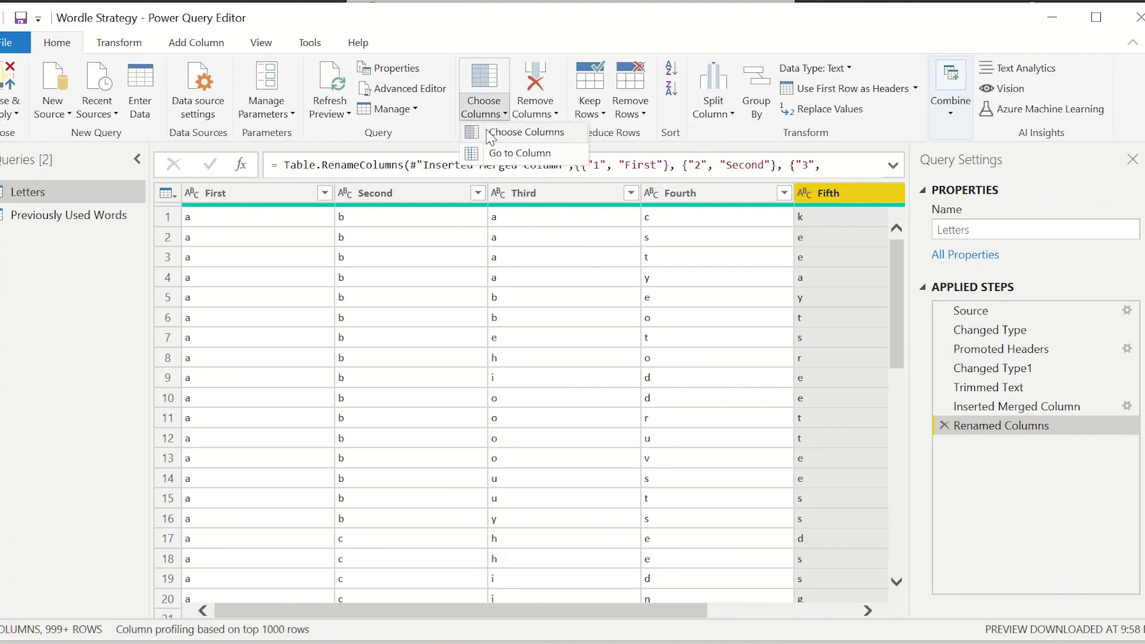
left_click(510, 140)
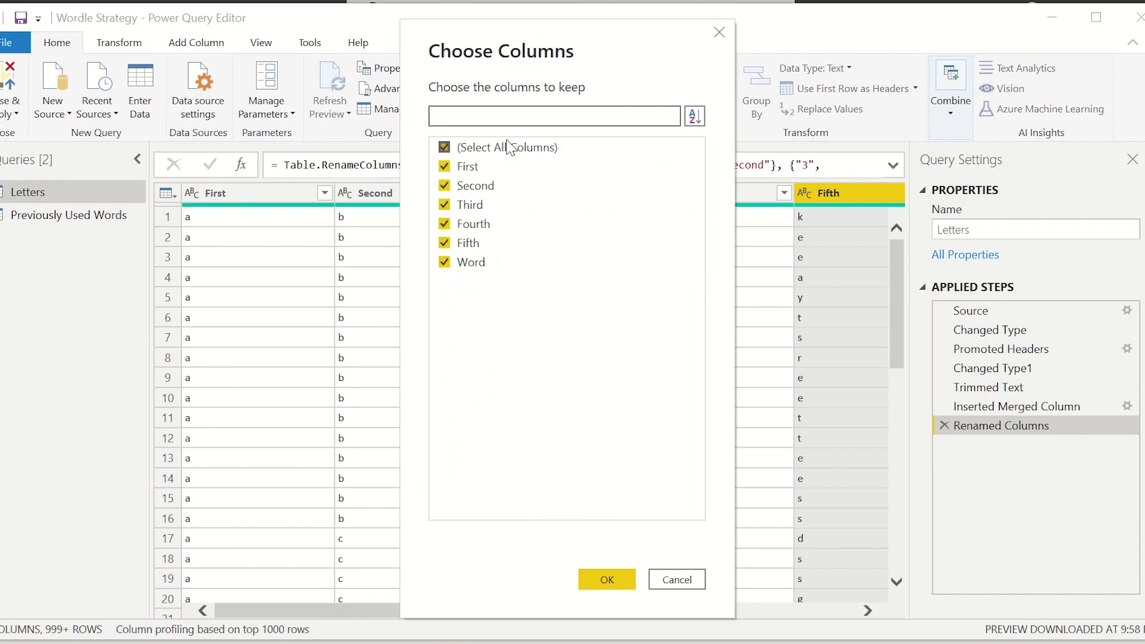
left_click(444, 148)
left_click(444, 167)
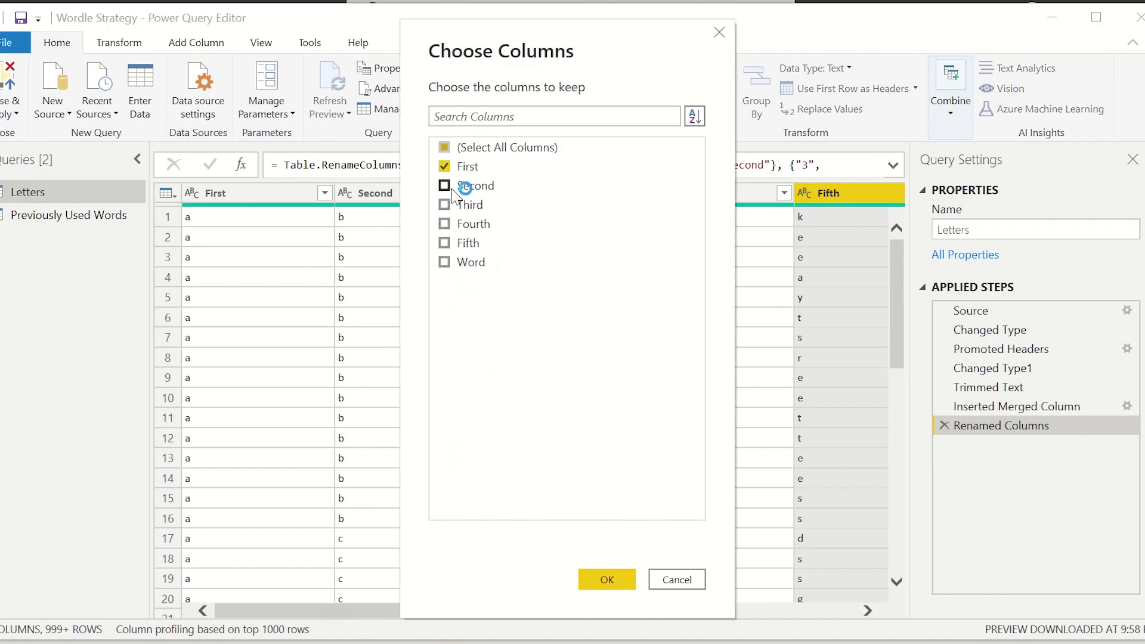
left_click(444, 185)
left_click(607, 578)
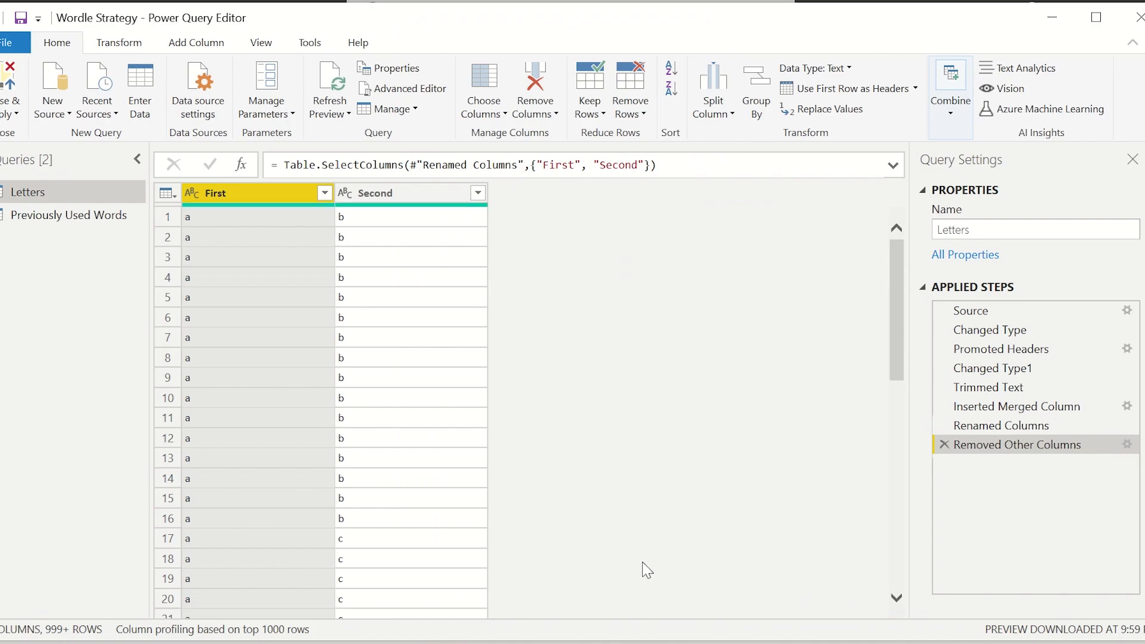
left_click(943, 444)
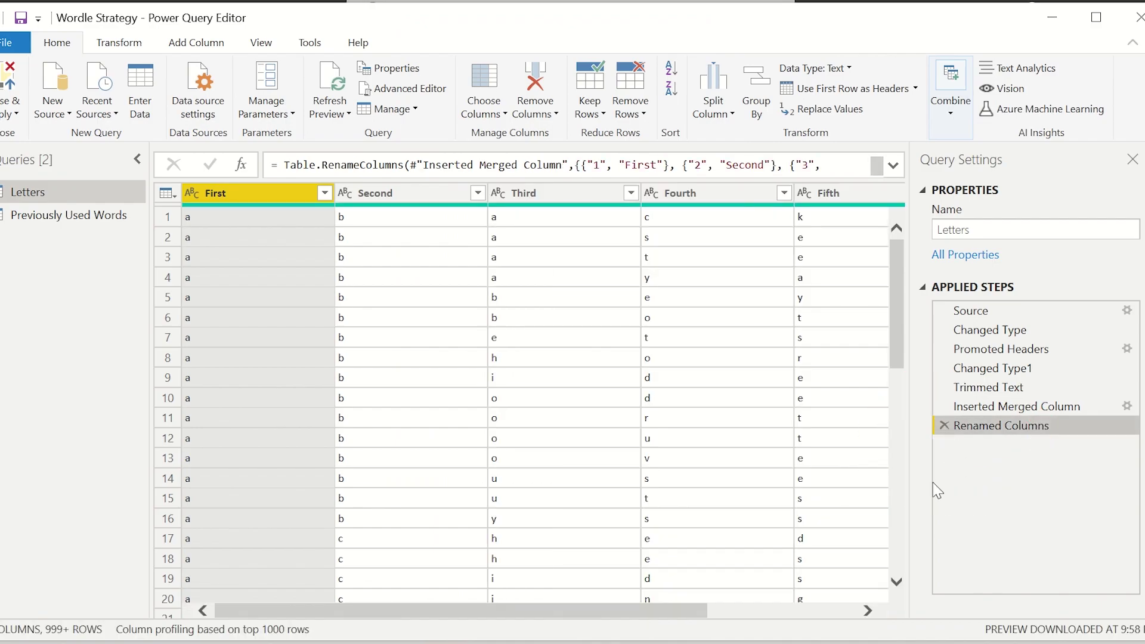
left_click(52, 105)
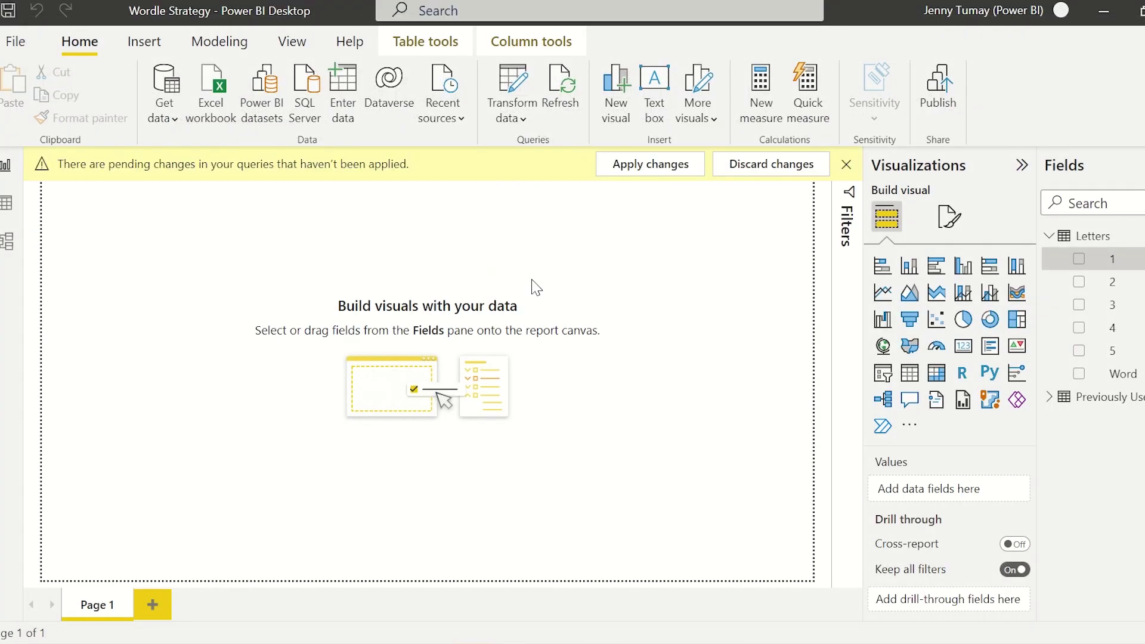
Step: Rename the page to Wordle Strategy and add a rectangle stretched into a thin full-width top banner
double_click(96, 606)
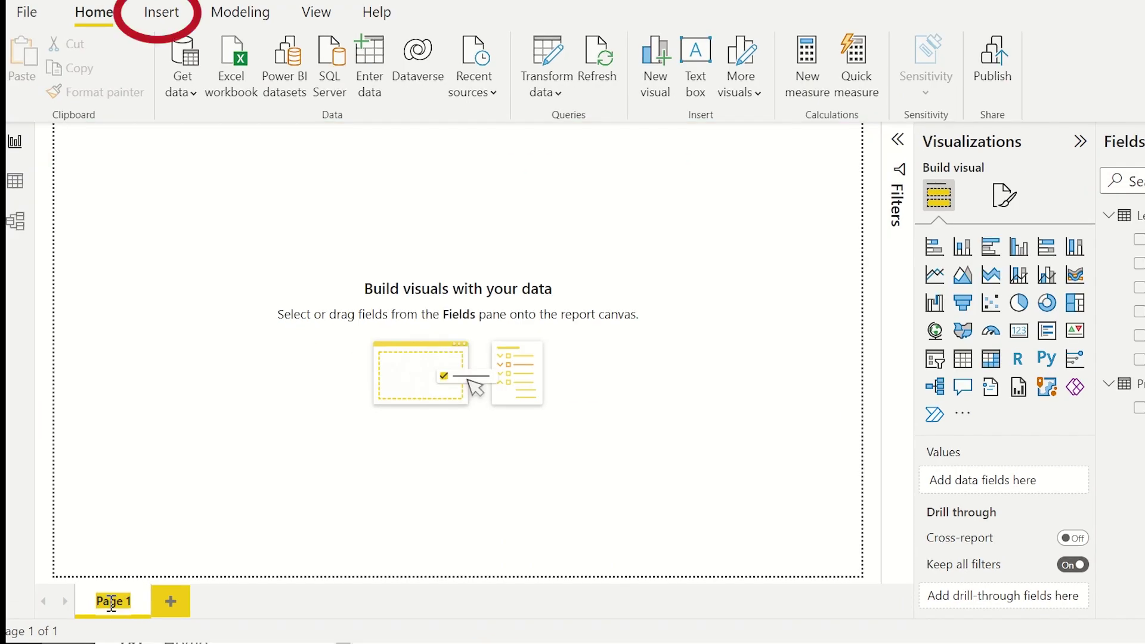
type("Wordle Strategy")
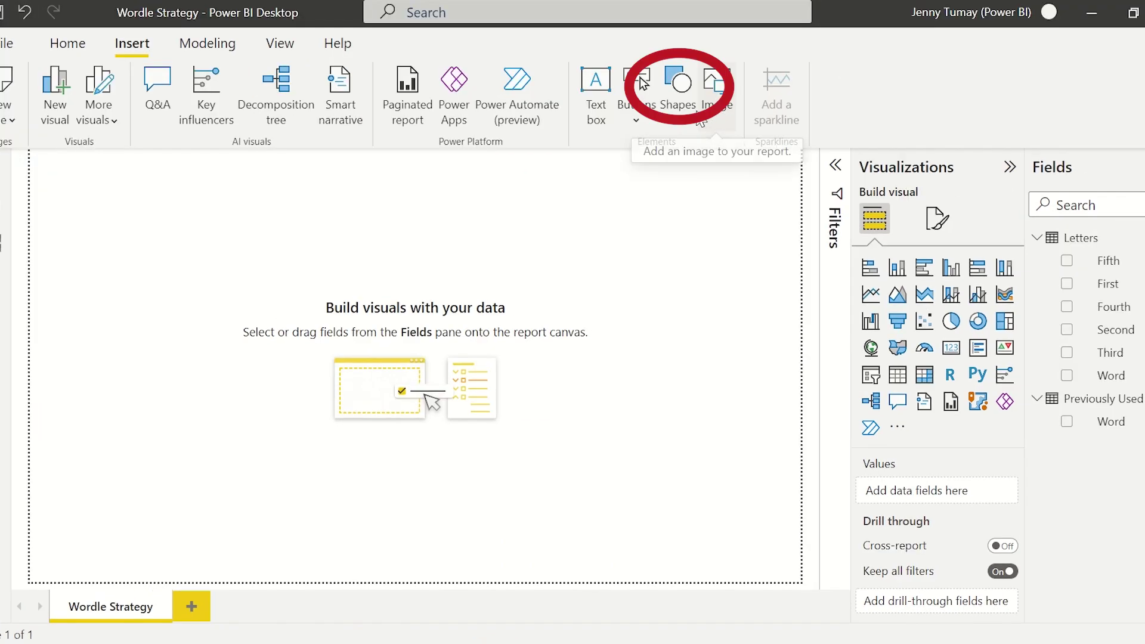
left_click(677, 81)
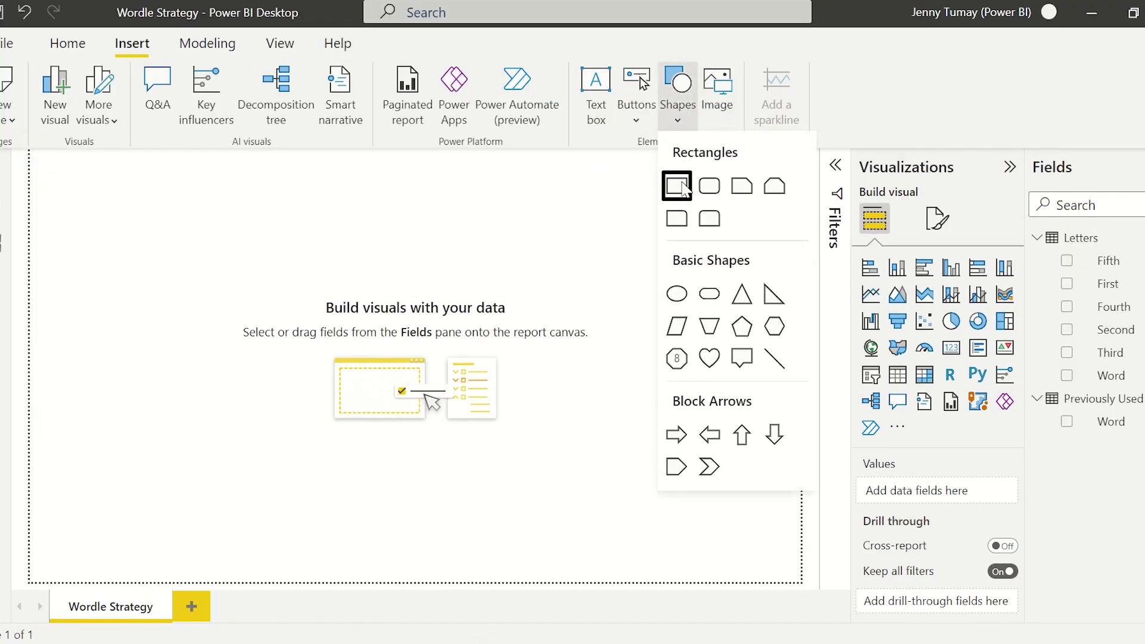
left_click(676, 186)
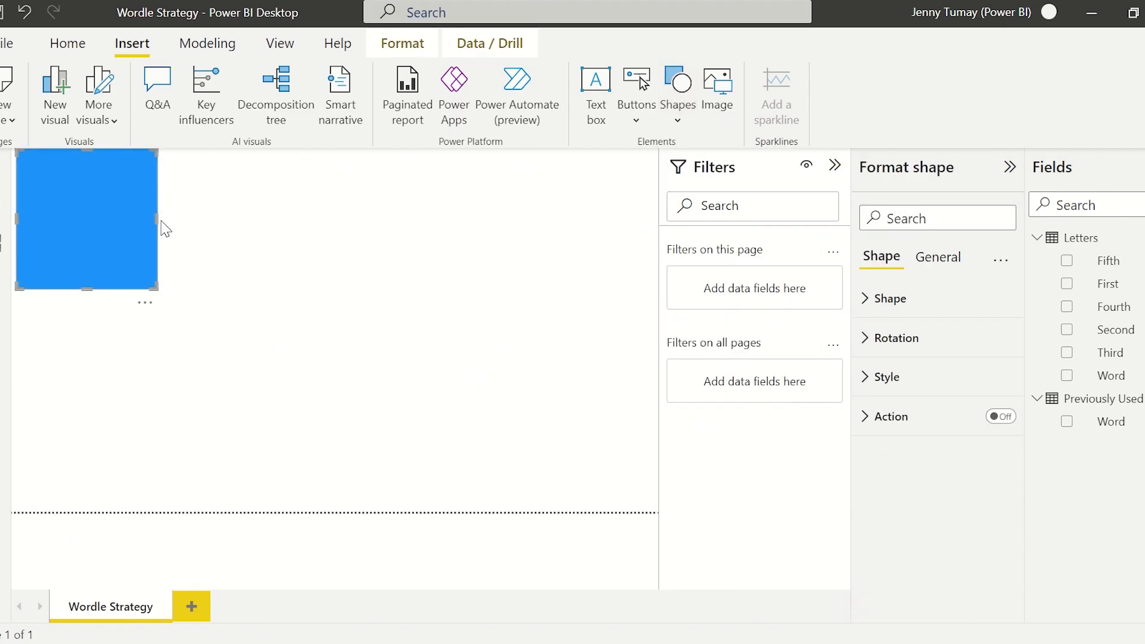
left_click_drag(158, 219, 669, 212)
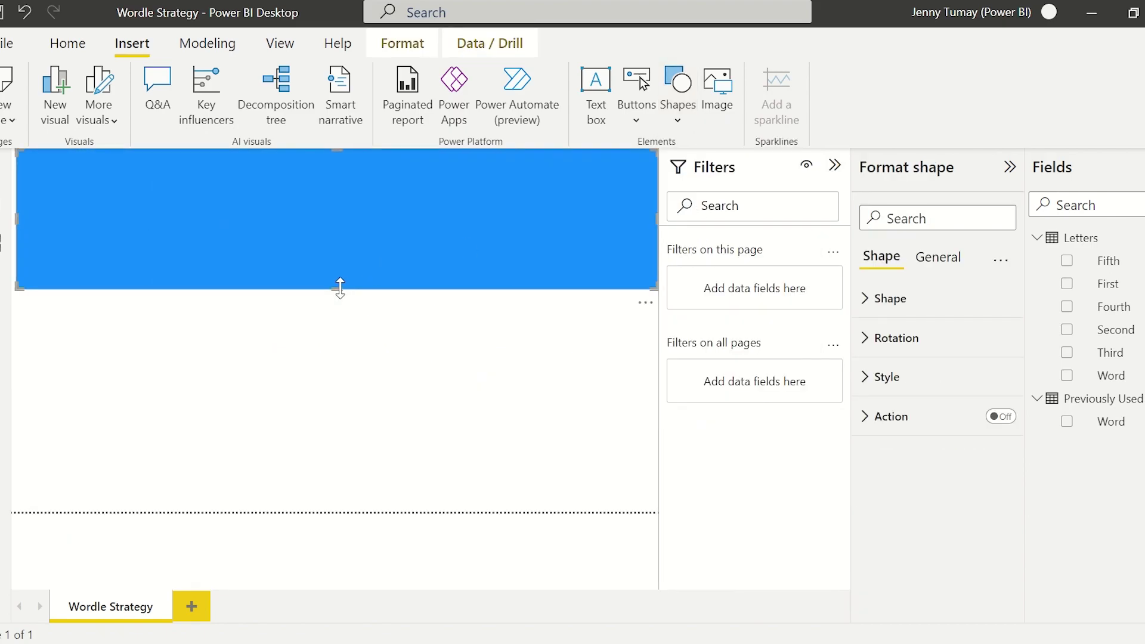
left_click_drag(338, 289, 358, 194)
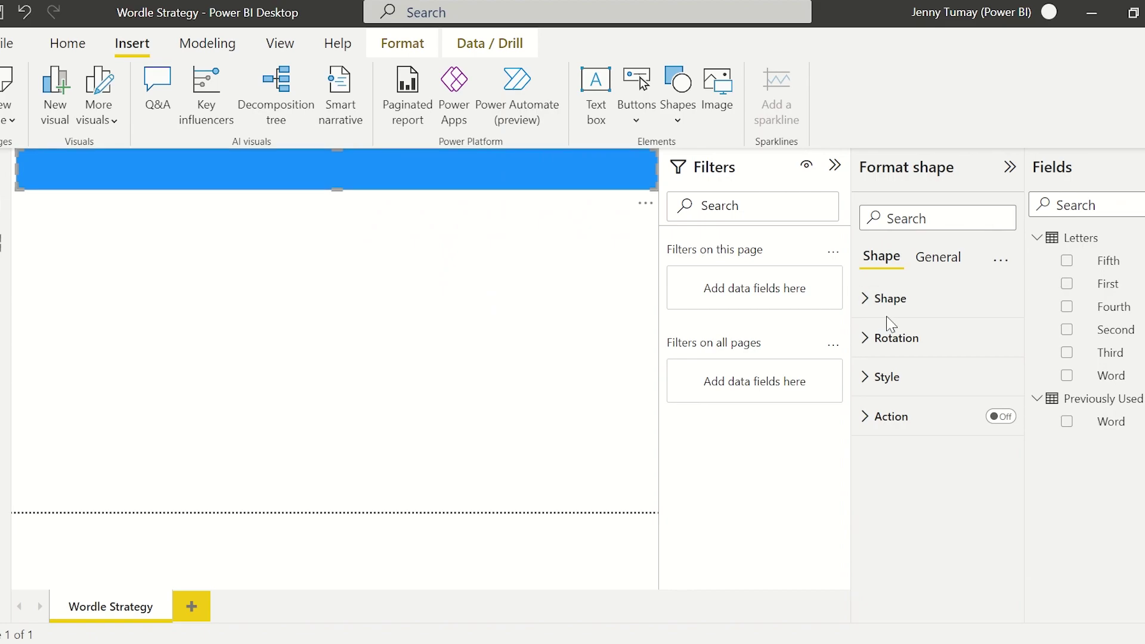
Step: Set the banner fill to a custom green at 23% transparency
left_click(909, 382)
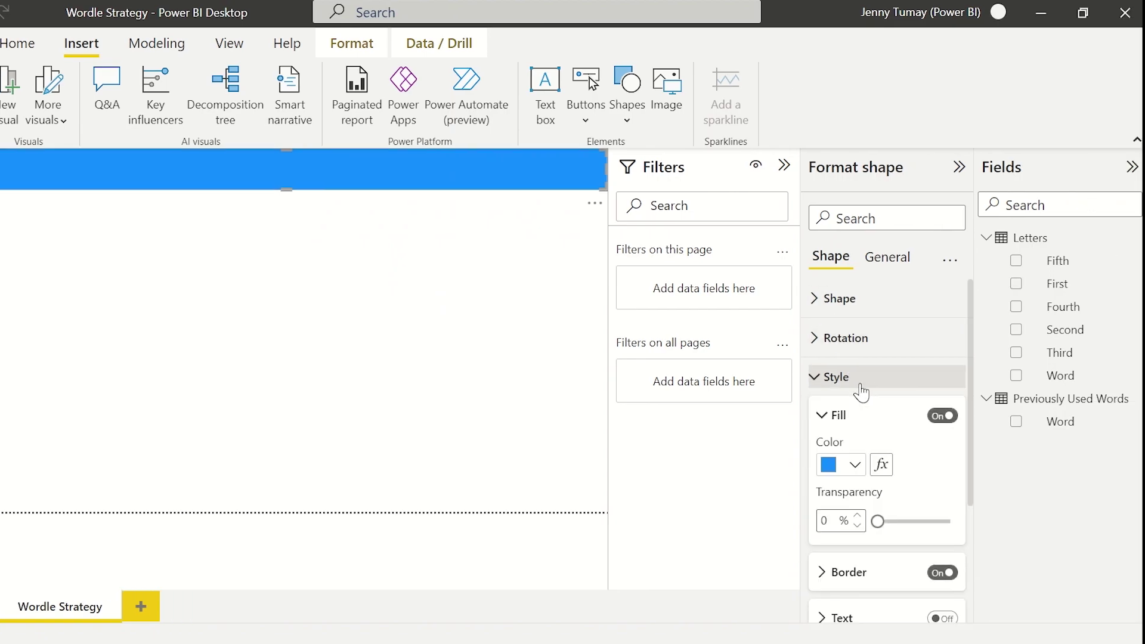
left_click(845, 468)
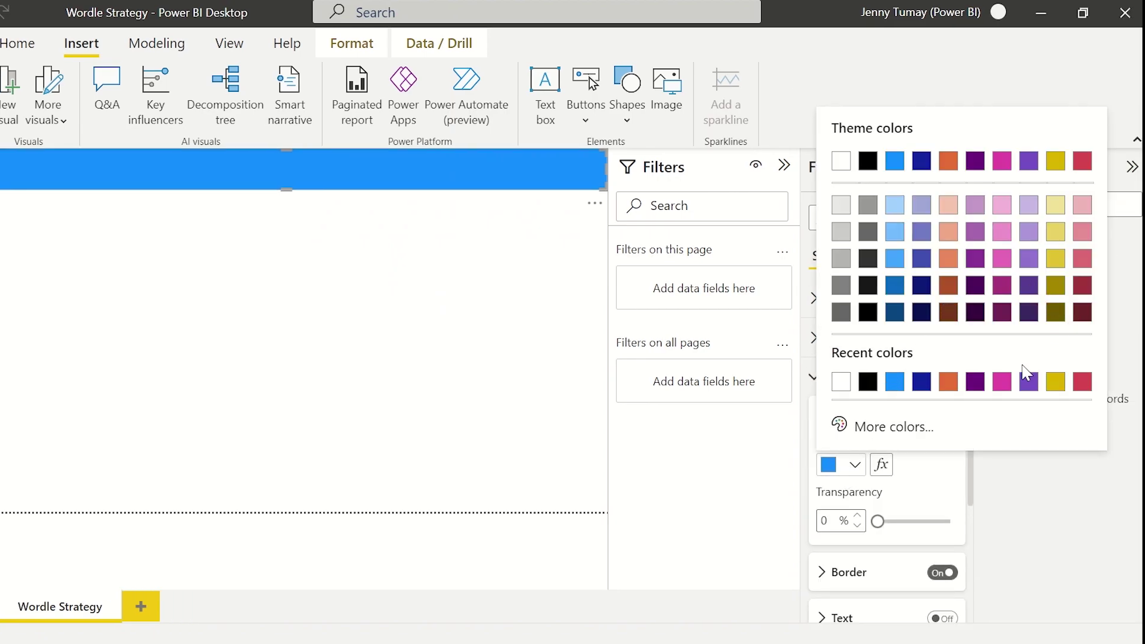
left_click(887, 428)
left_click_drag(922, 354, 906, 356)
left_click(1048, 227)
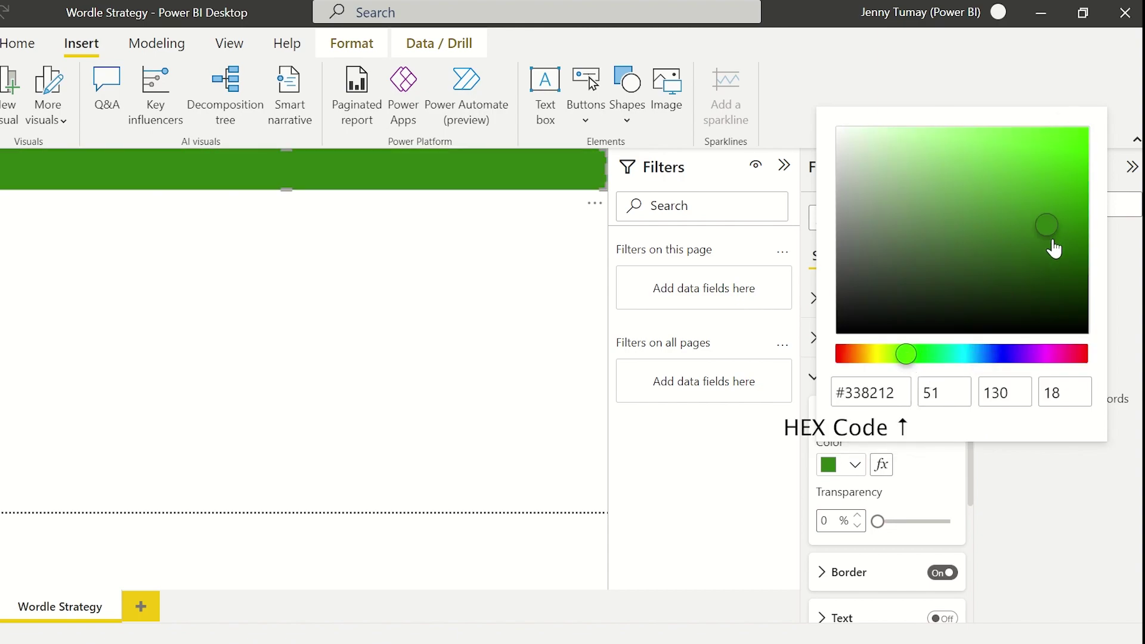
left_click(1033, 213)
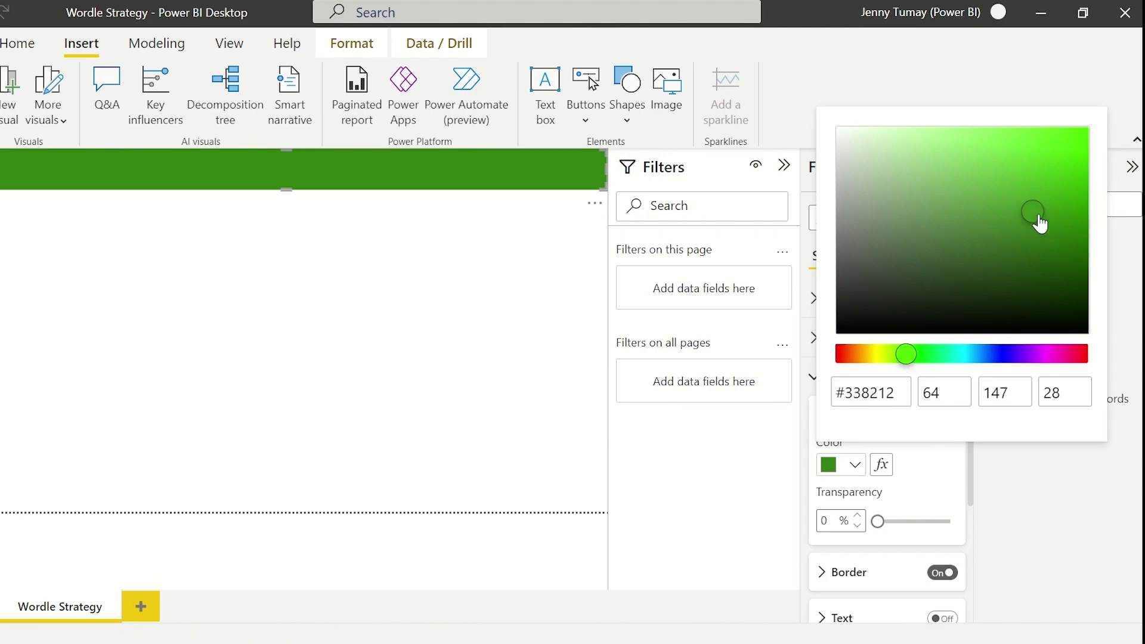
left_click(997, 504)
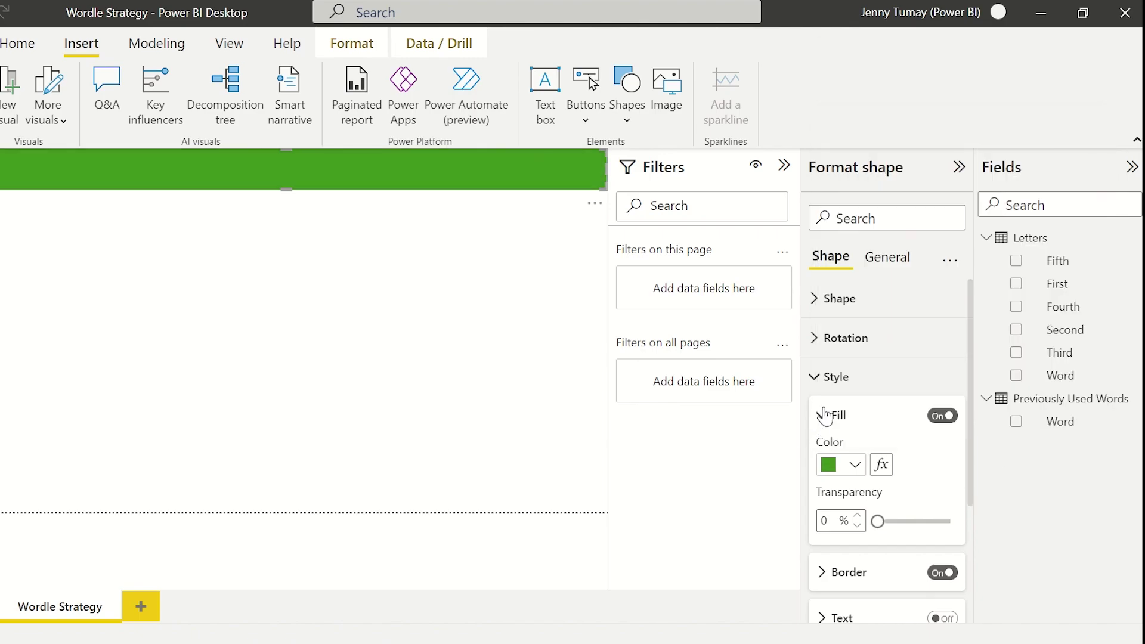
left_click(899, 516)
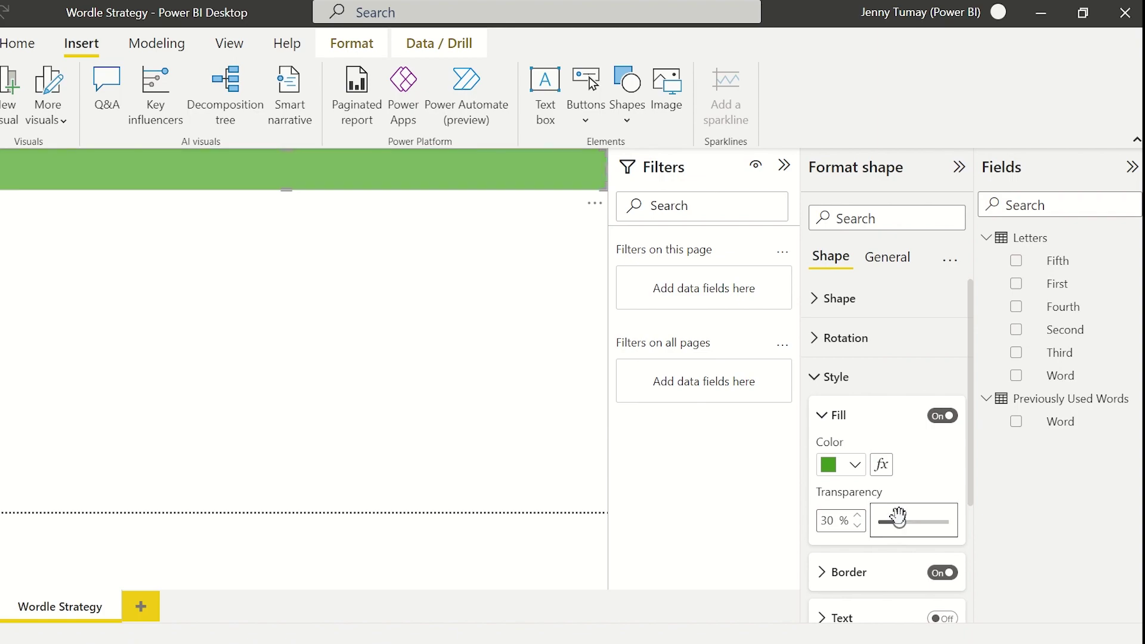
left_click_drag(900, 522, 894, 512)
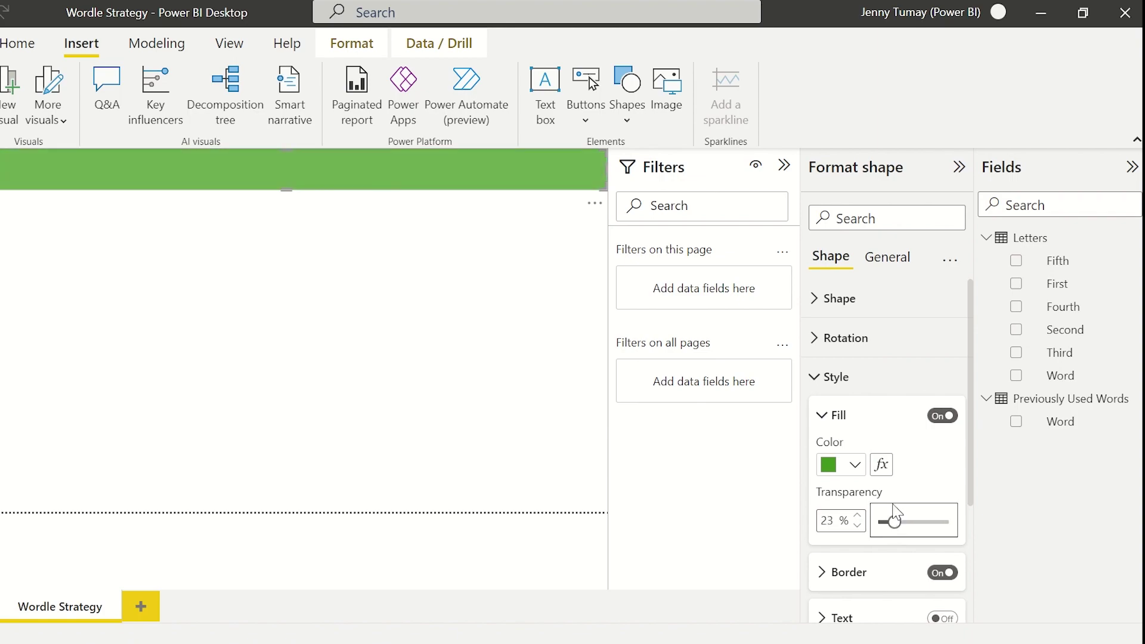
left_click(832, 418)
Step: Give the banner a shadow and a Wordle Strategy title in Segoe UI Bold, size 25
scroll(873, 481, "down", 1)
left_click(947, 502)
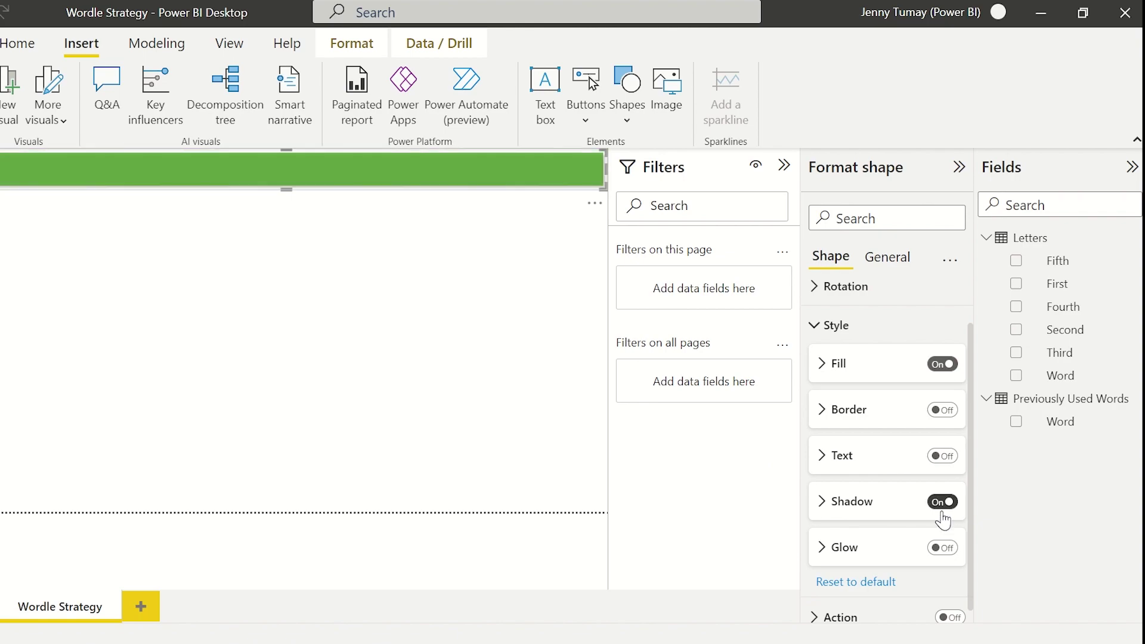
left_click(858, 515)
scroll(882, 544, "down", 2)
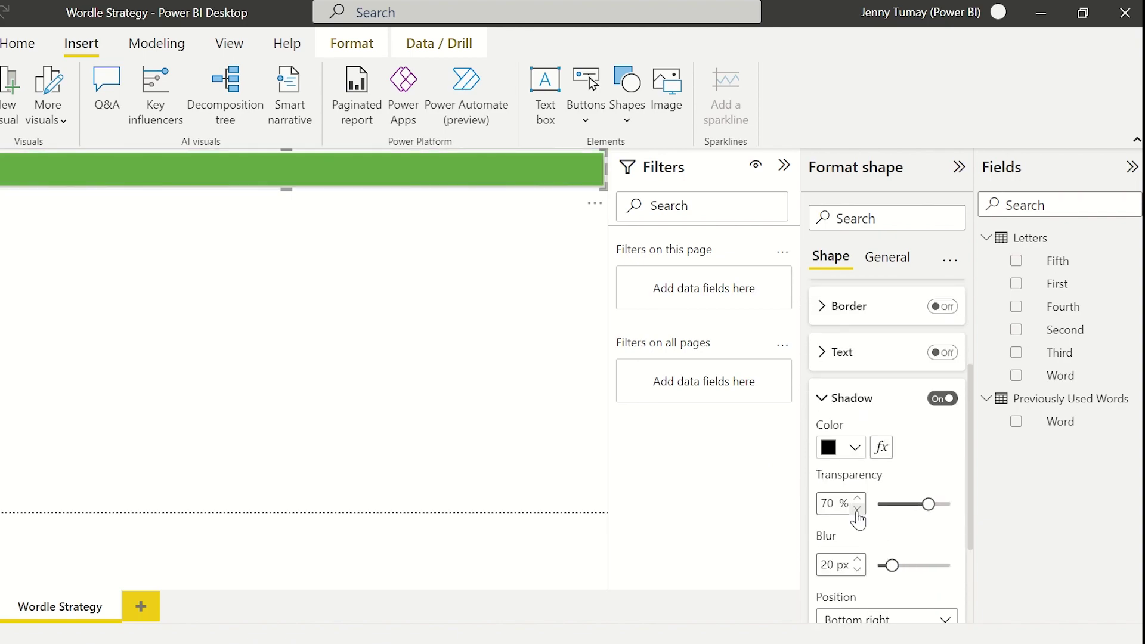
left_click(573, 426)
scroll(877, 524, "down", 2)
scroll(878, 528, "down", 1)
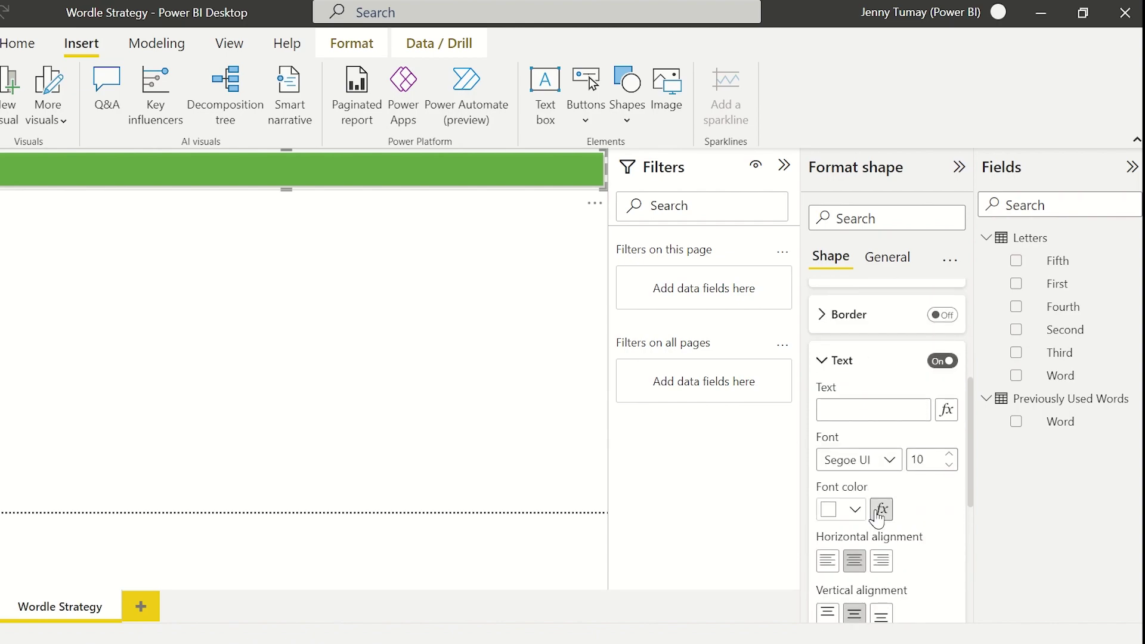
left_click(861, 410)
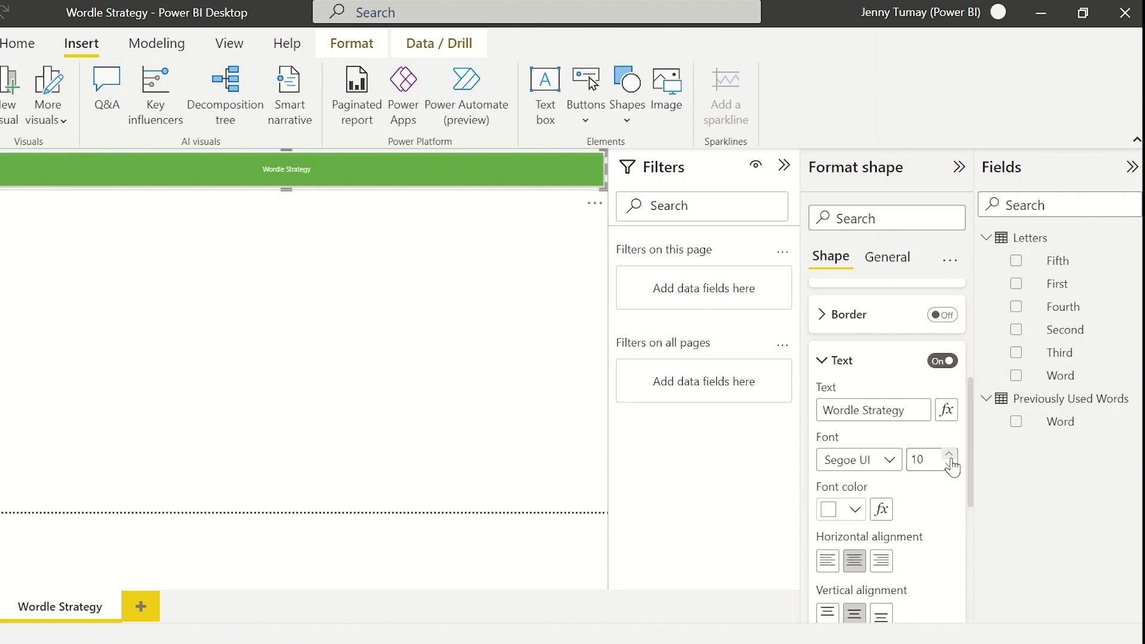
left_click_drag(949, 453, 949, 454)
left_click(888, 459)
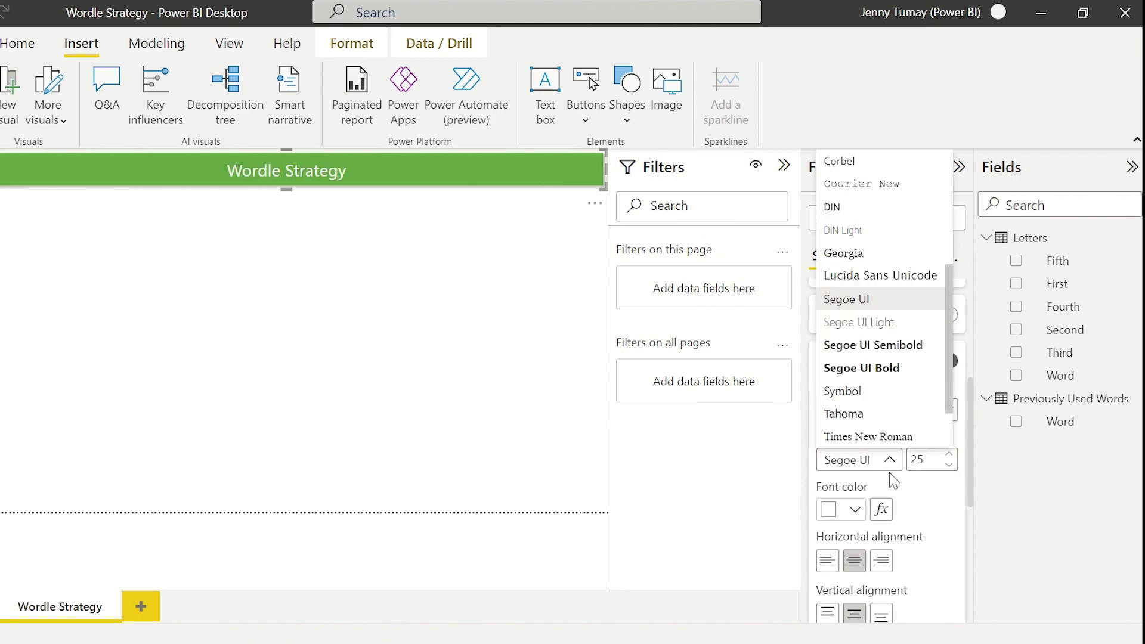
left_click(897, 372)
left_click(894, 459)
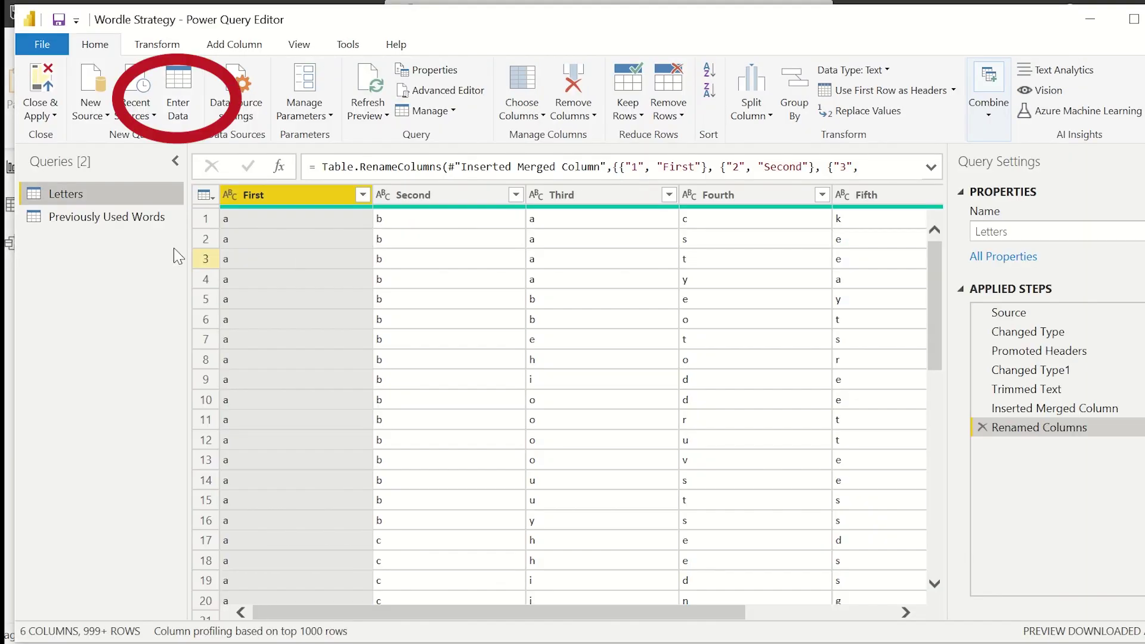
Step: Enter data for a new Measures/Expressions table with a same-named column and load it
left_click(180, 119)
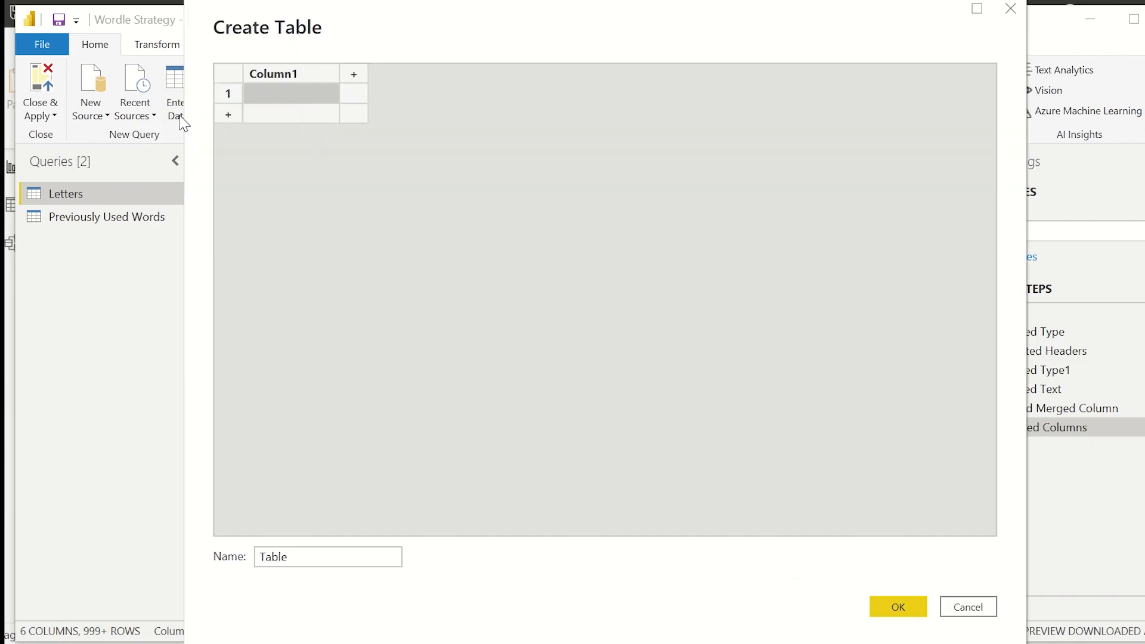
double_click(296, 81)
type("Measures/")
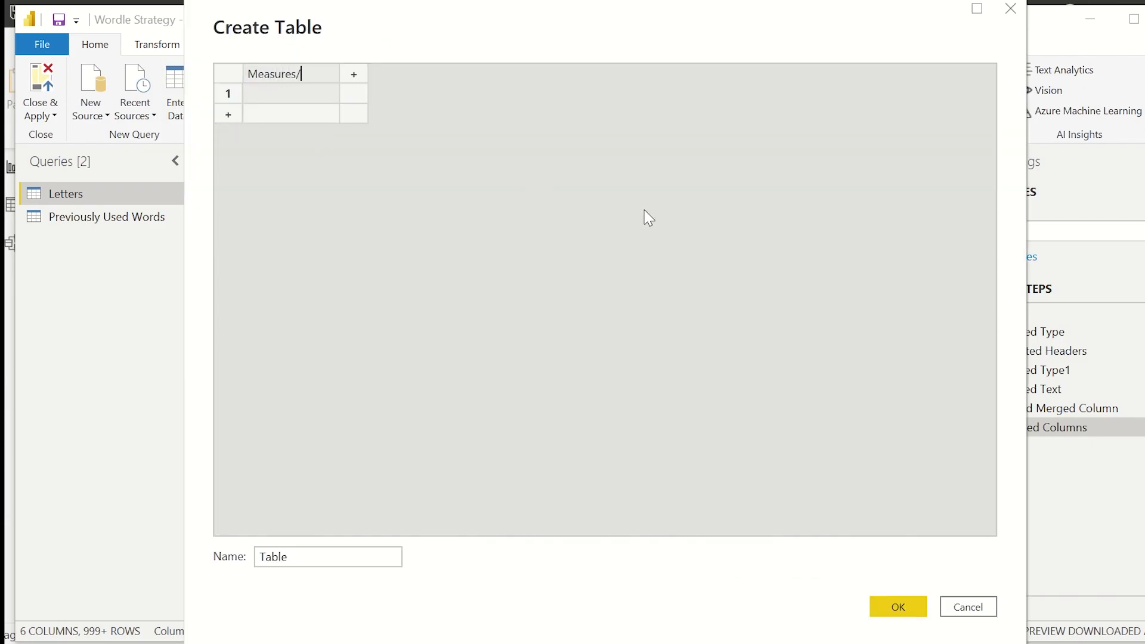
type("Expres")
key("Return")
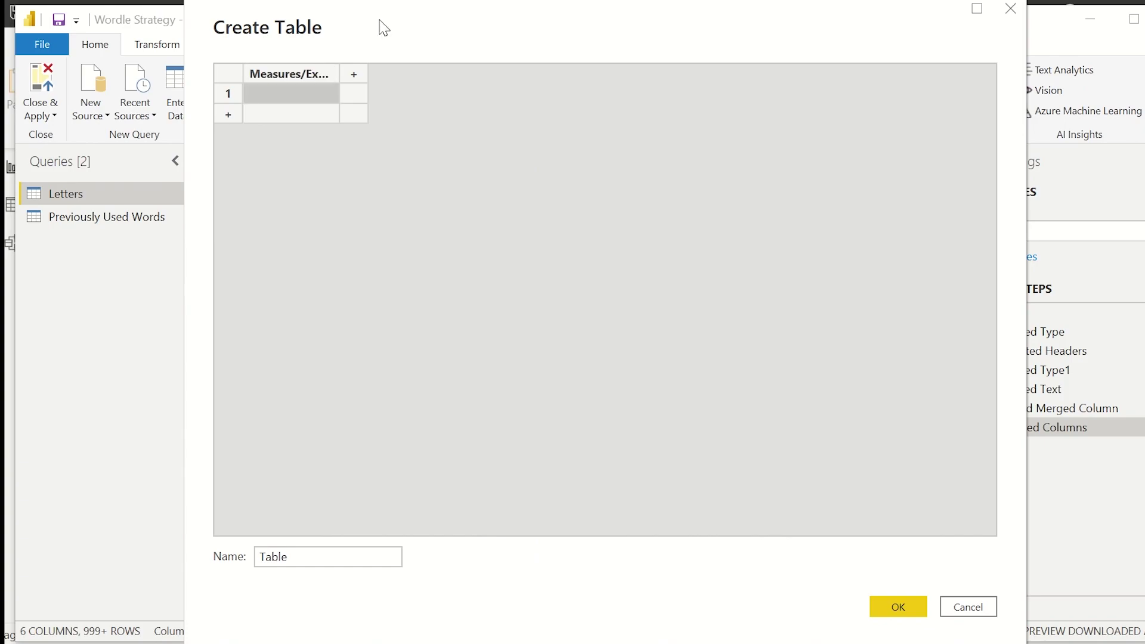
left_click(286, 555)
left_click_drag(286, 555, 230, 562)
type("Measures/Expressions")
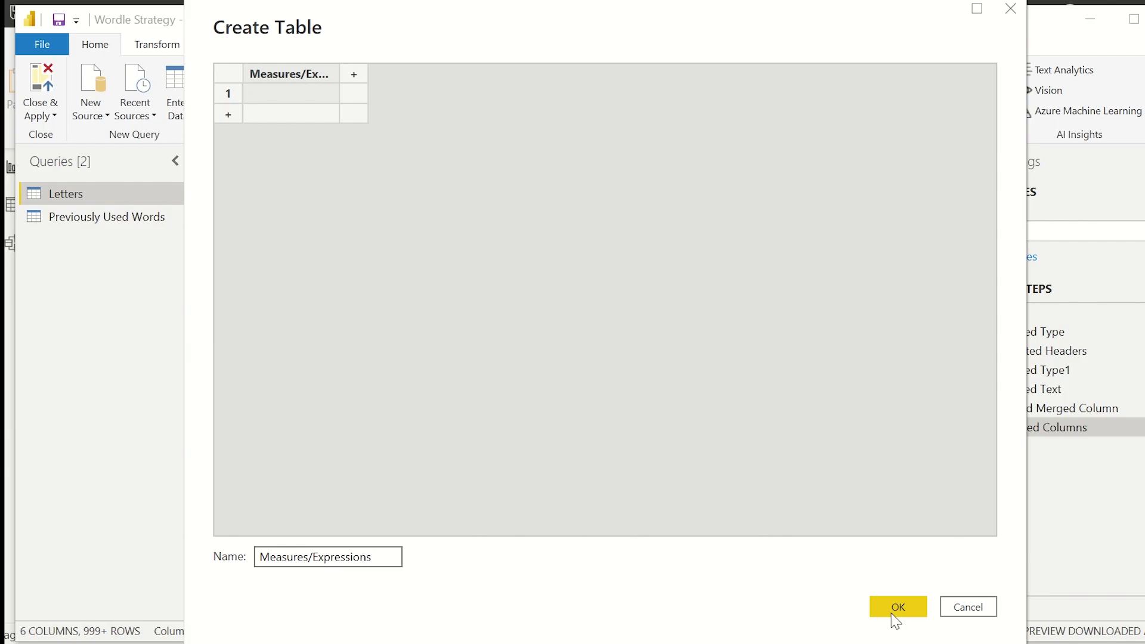
left_click(894, 611)
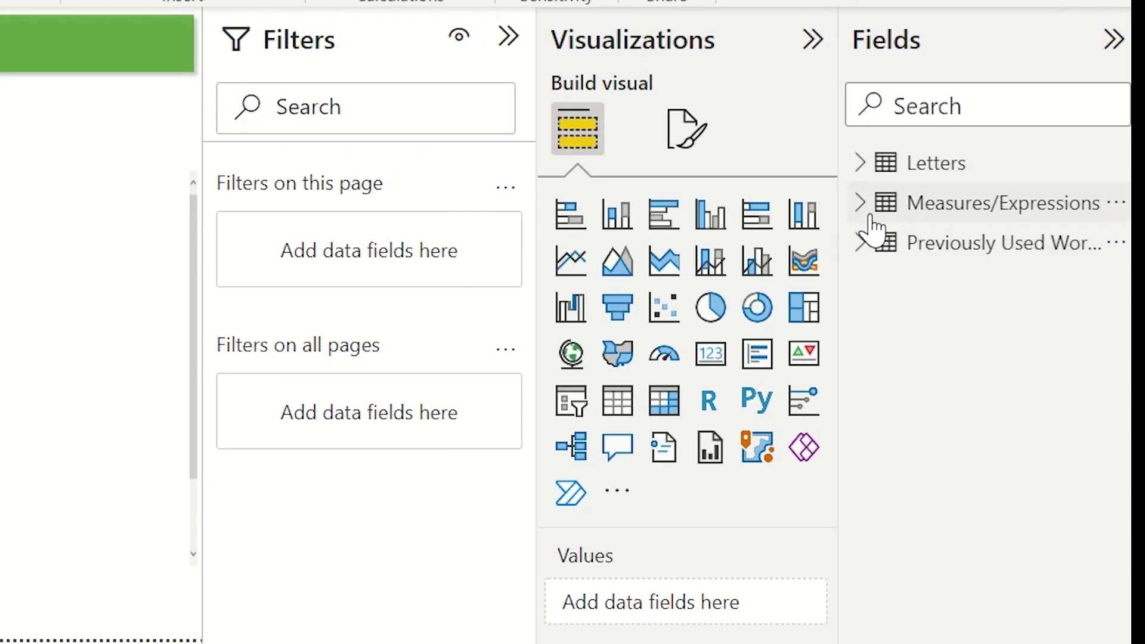
Step: Create the measure First Letter Count = COUNT(Letters[First]) in Measures/Expressions
left_click(869, 220)
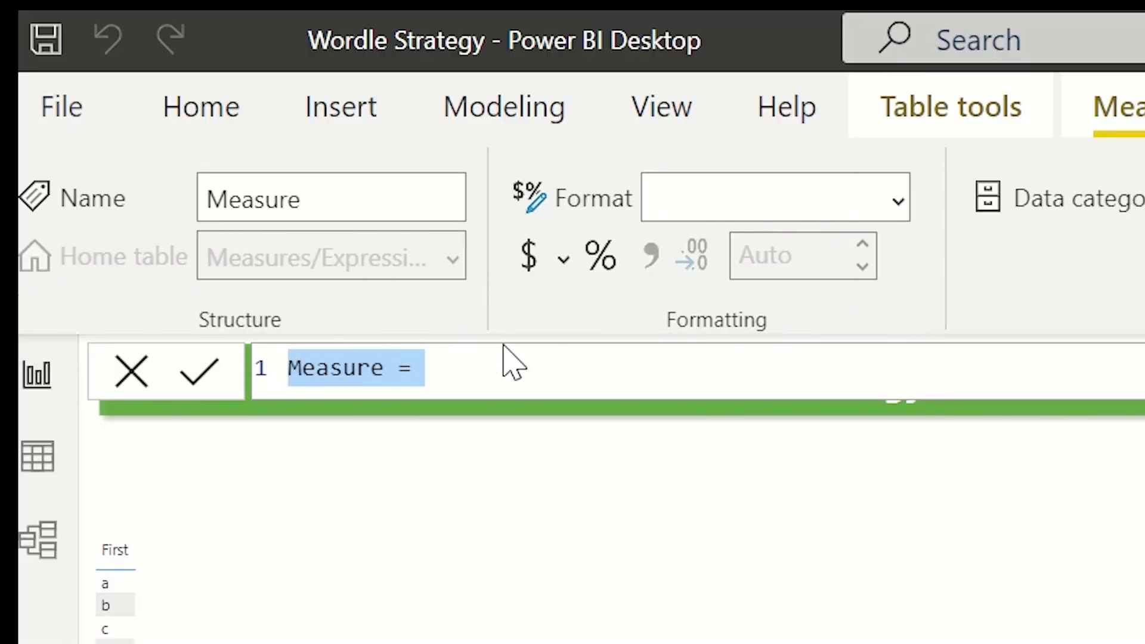
key("BackSpace")
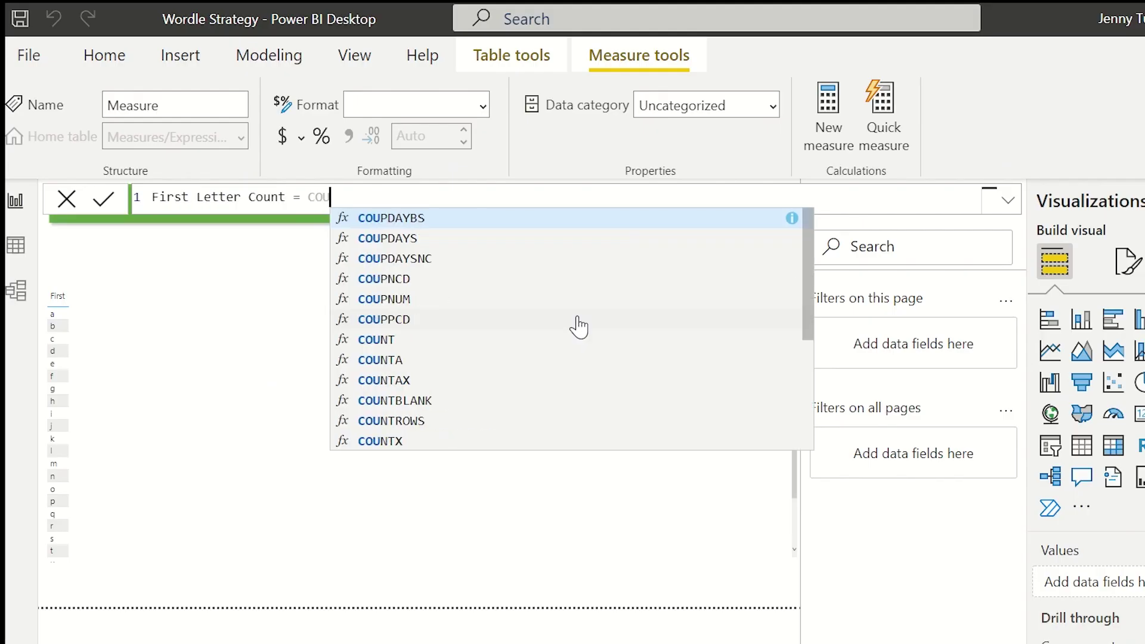
type("NT(")
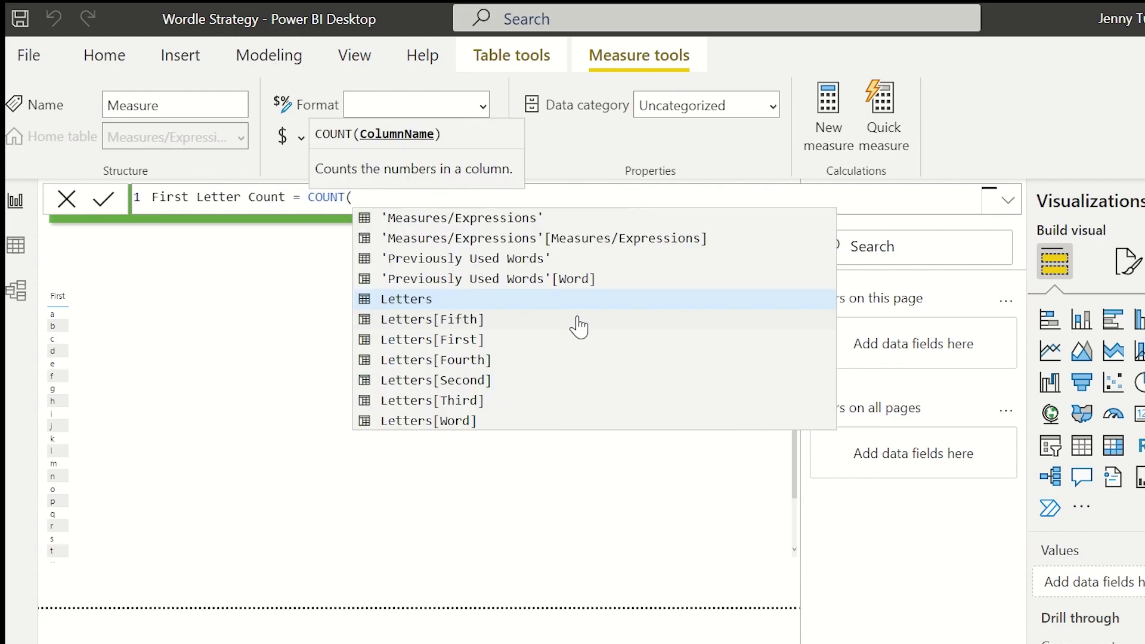
type("FI")
key("Down")
key("Tab")
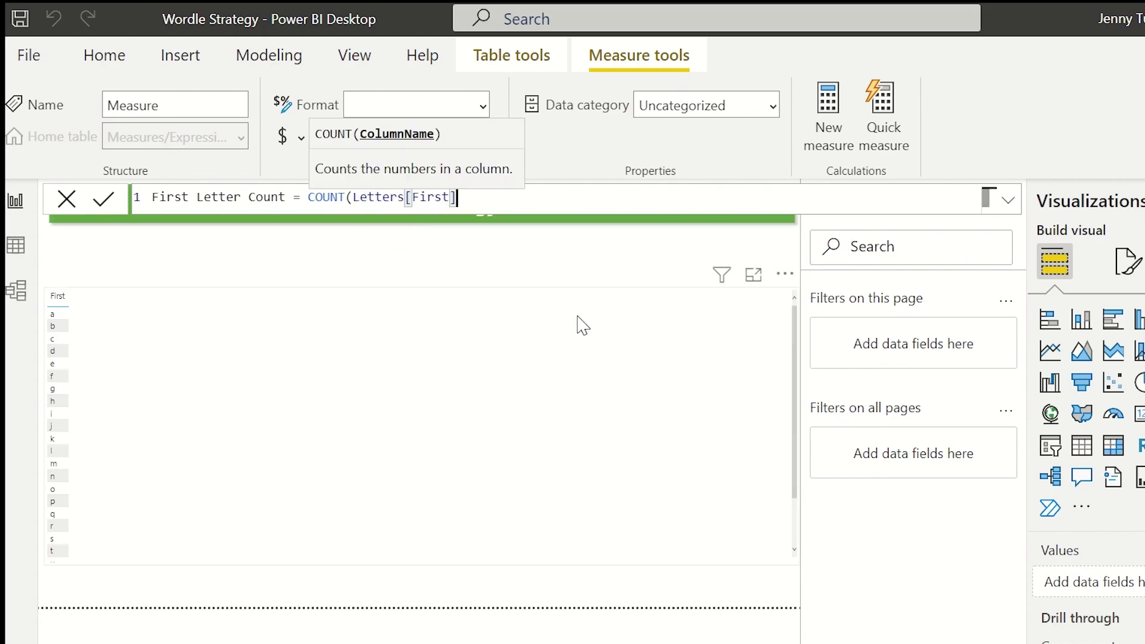
type(")")
key("Return")
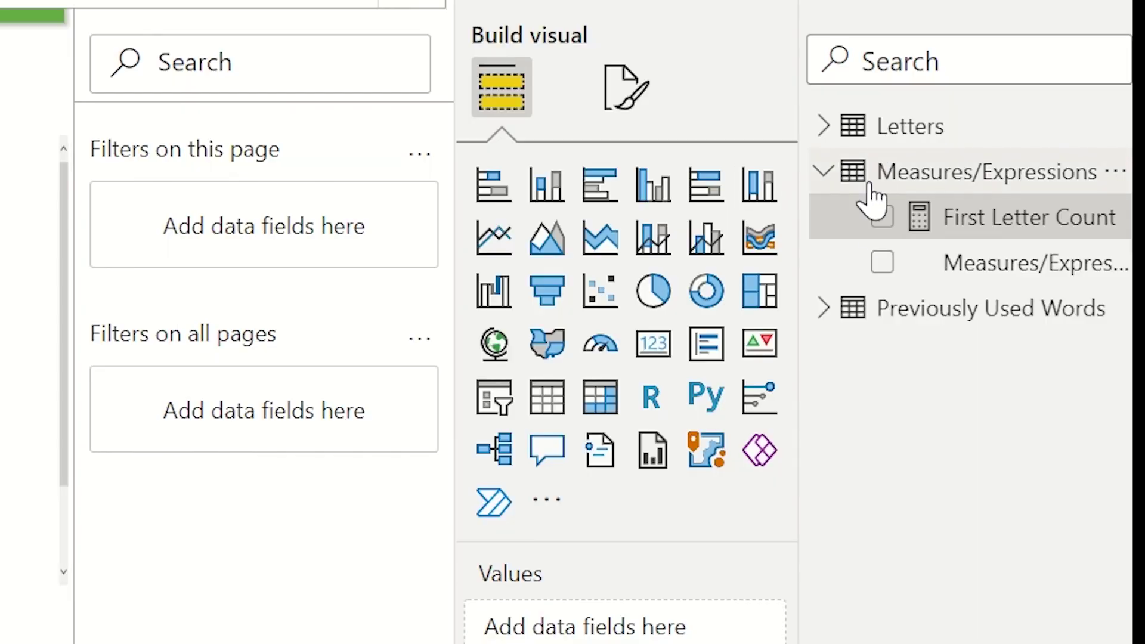
Step: Hide the Measures/Expressions placeholder column from the fields list
left_click(882, 262)
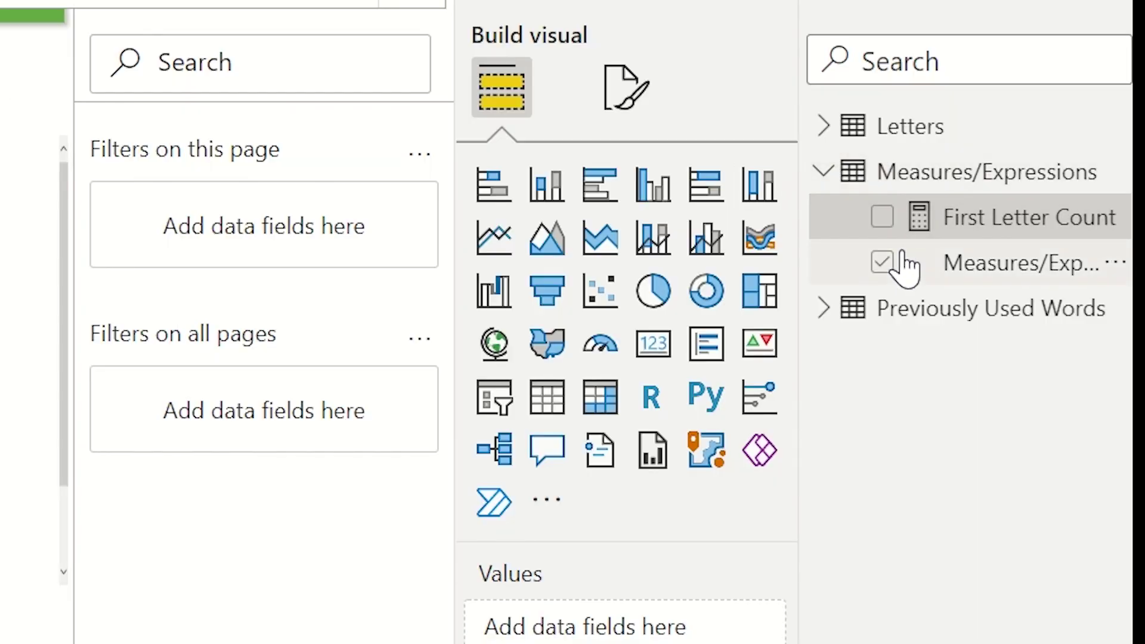
left_click(1115, 263)
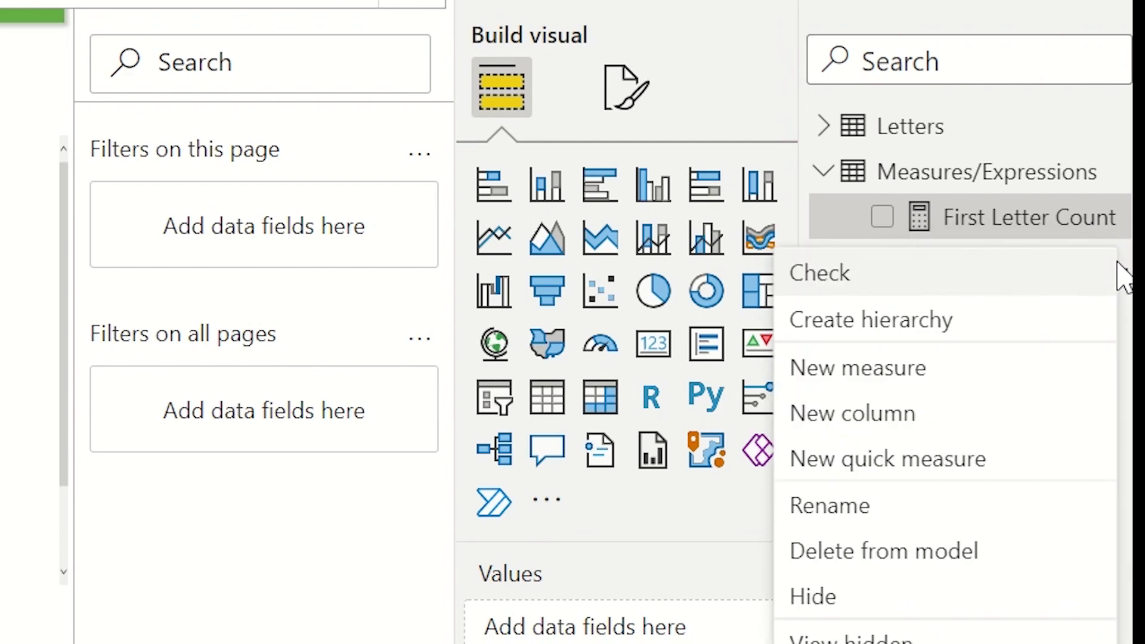
left_click(951, 603)
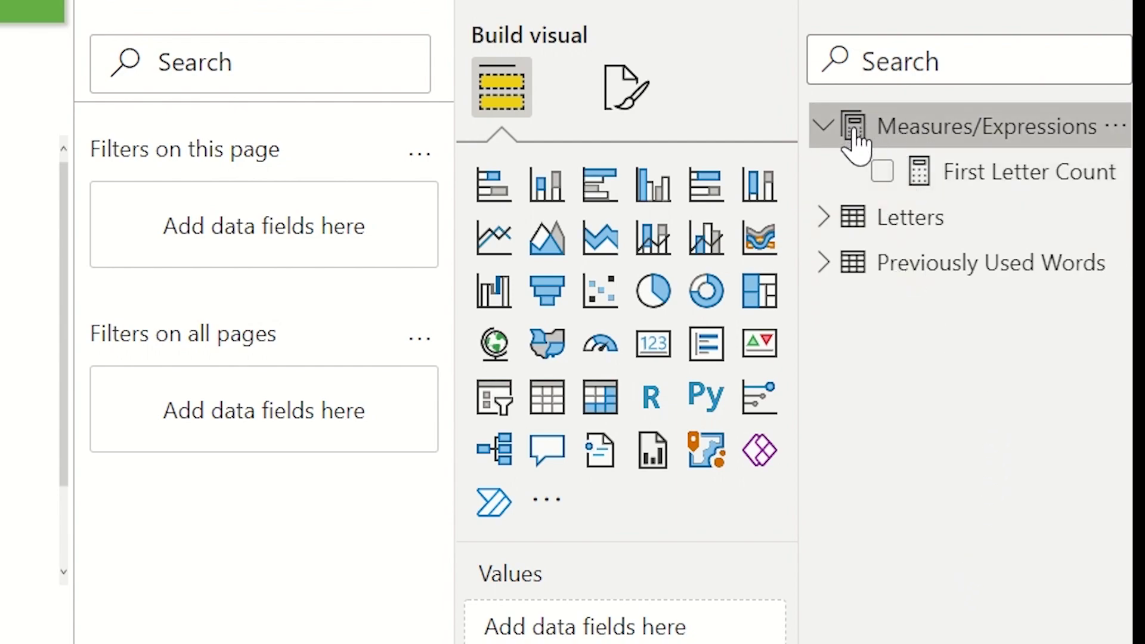
left_click(823, 126)
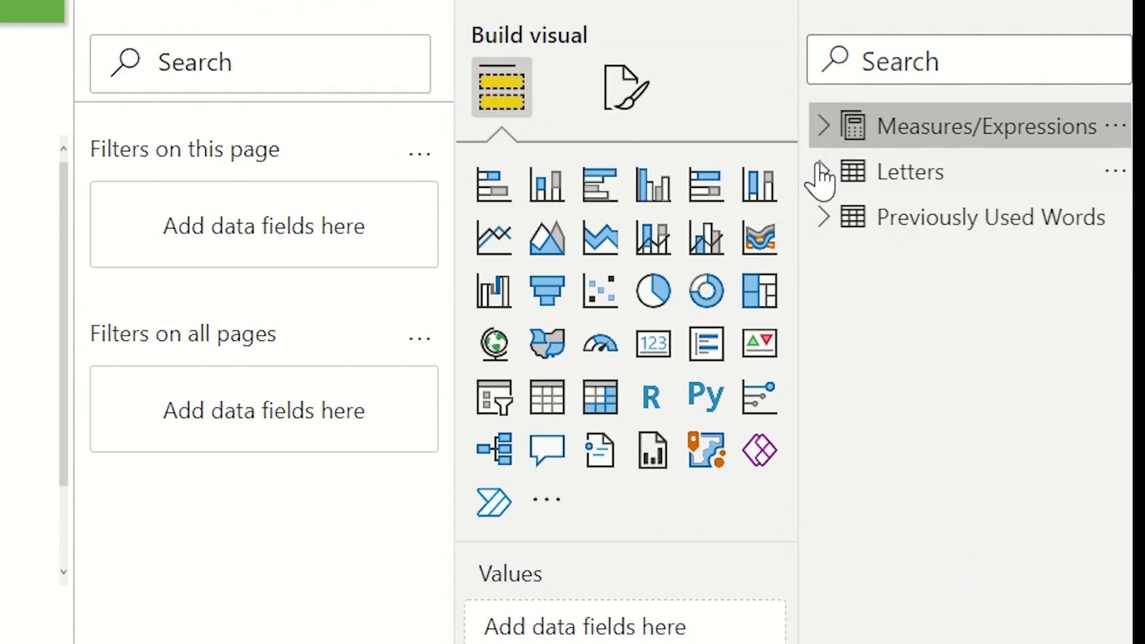
Step: Chart First Letter Count by Letters First as a clustered bar chart
left_click(823, 171)
left_click(874, 262)
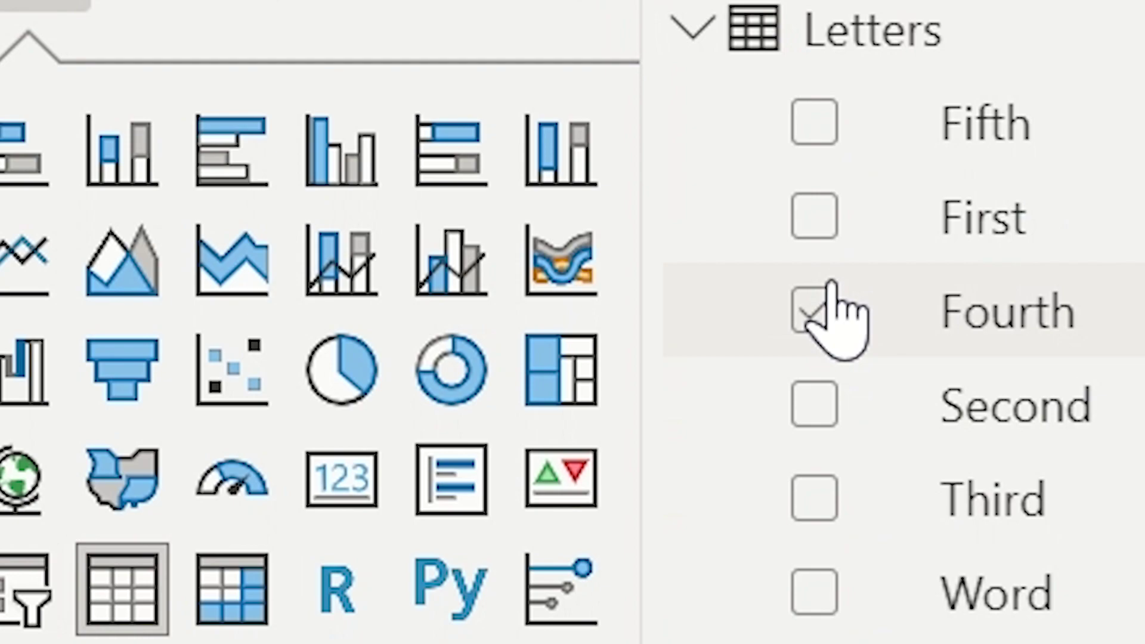
left_click(808, 217)
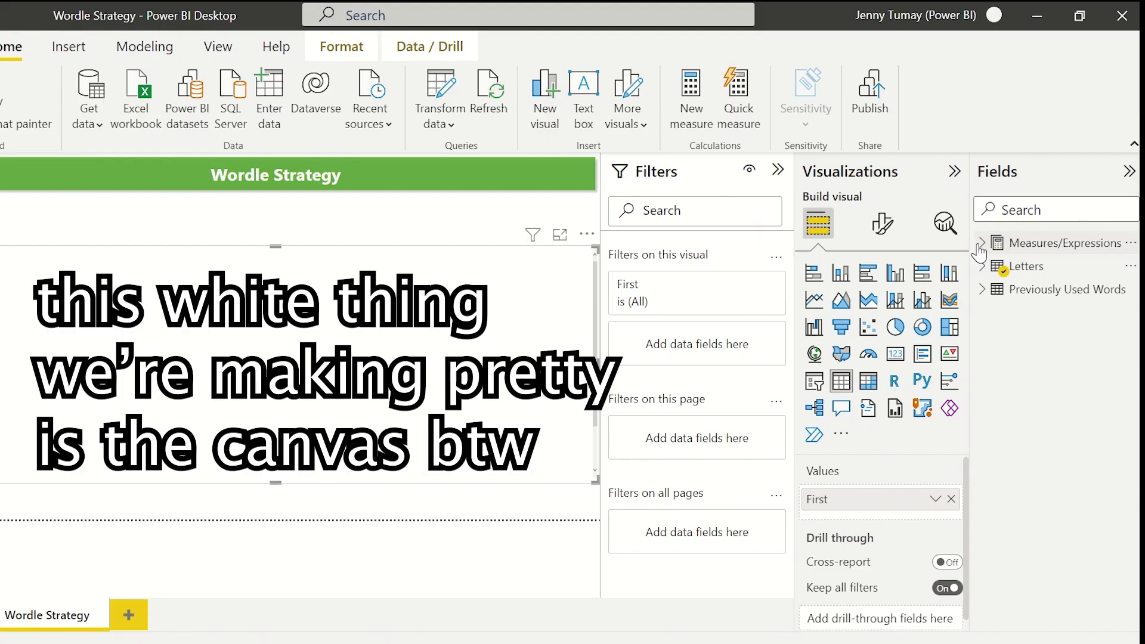
left_click(981, 242)
left_click(1012, 266)
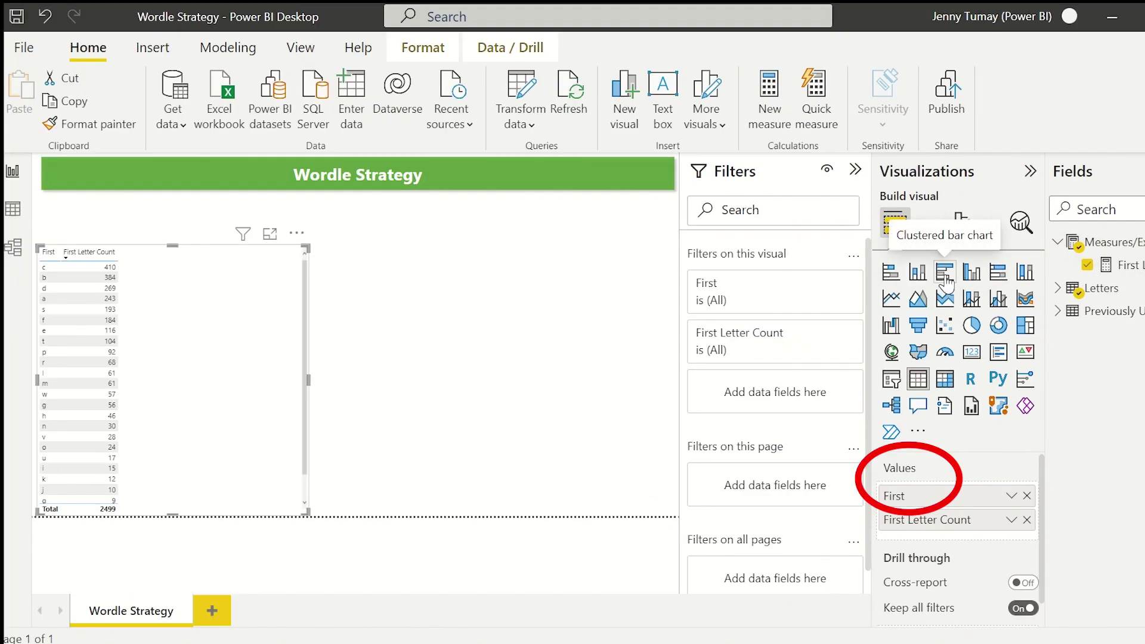
left_click(869, 275)
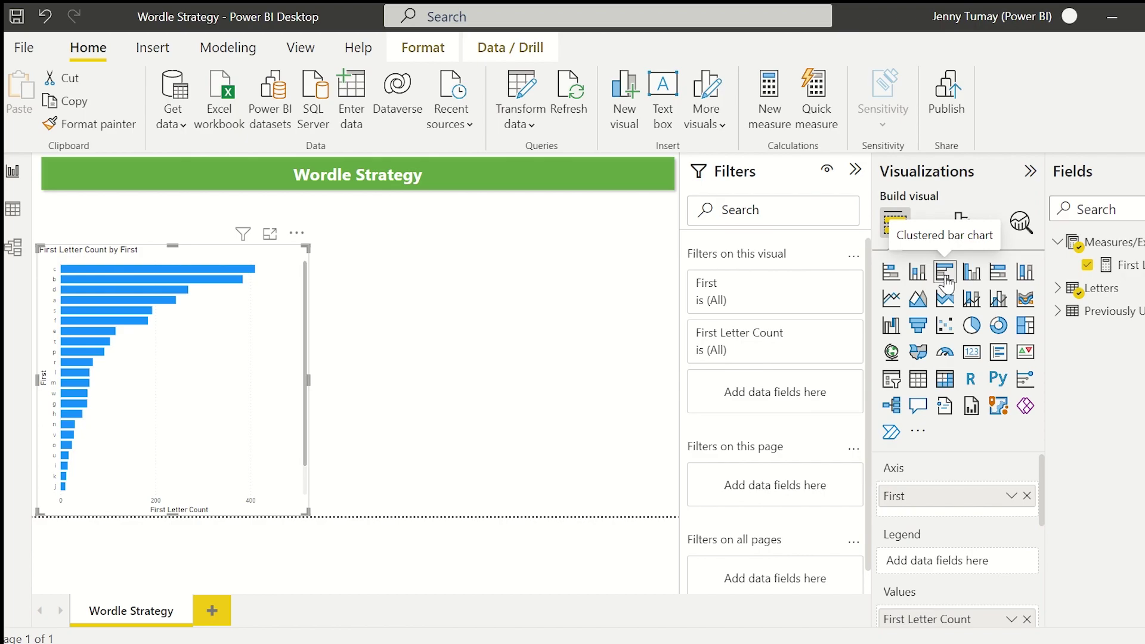
left_click(971, 275)
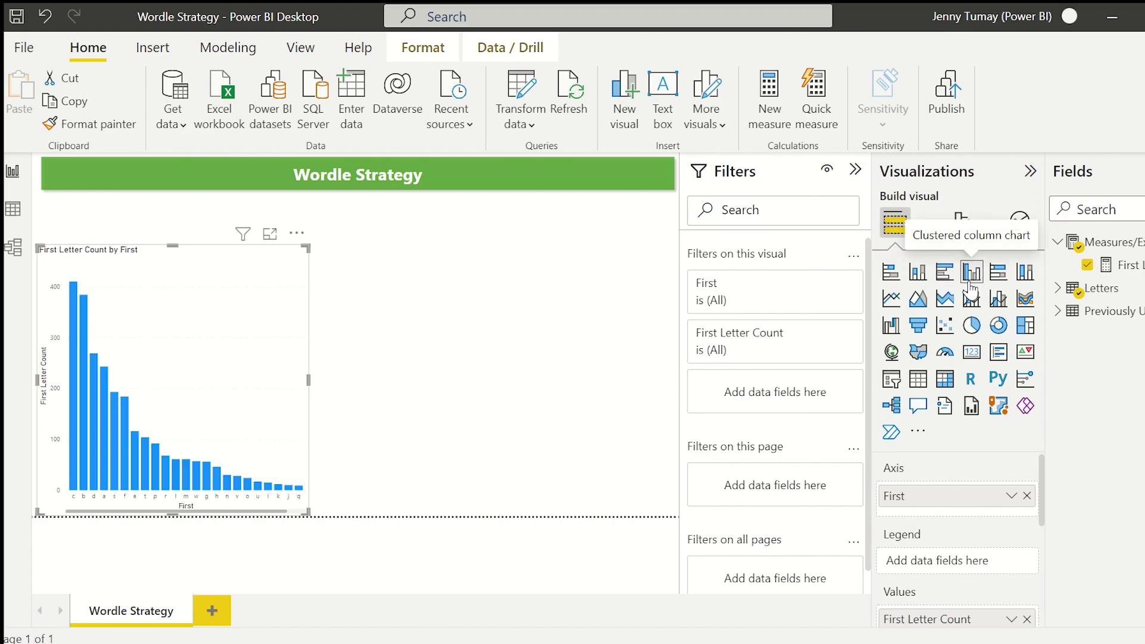
left_click(943, 272)
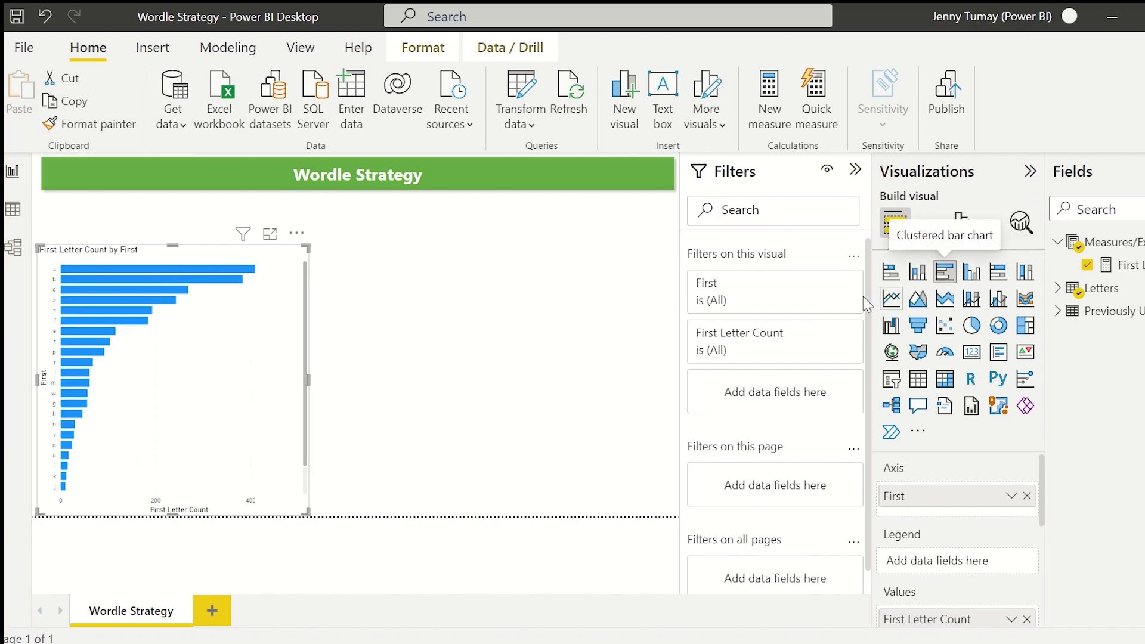
Step: Resize the bar chart smaller and move it just under the Wordle Strategy banner
left_click_drag(306, 385, 433, 382)
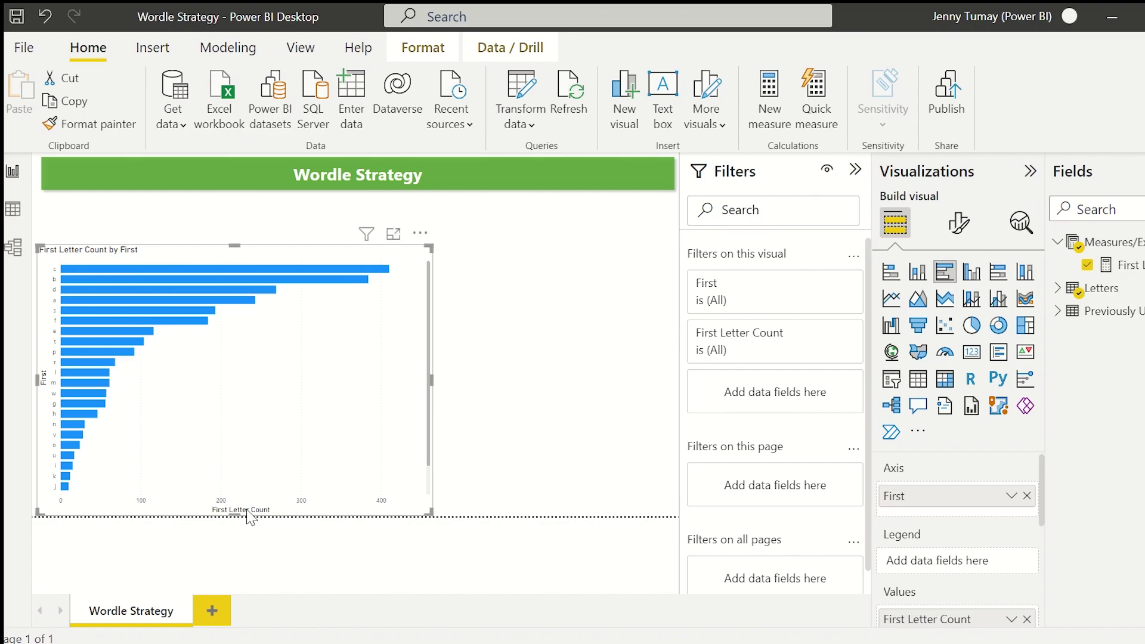
left_click_drag(231, 515, 271, 384)
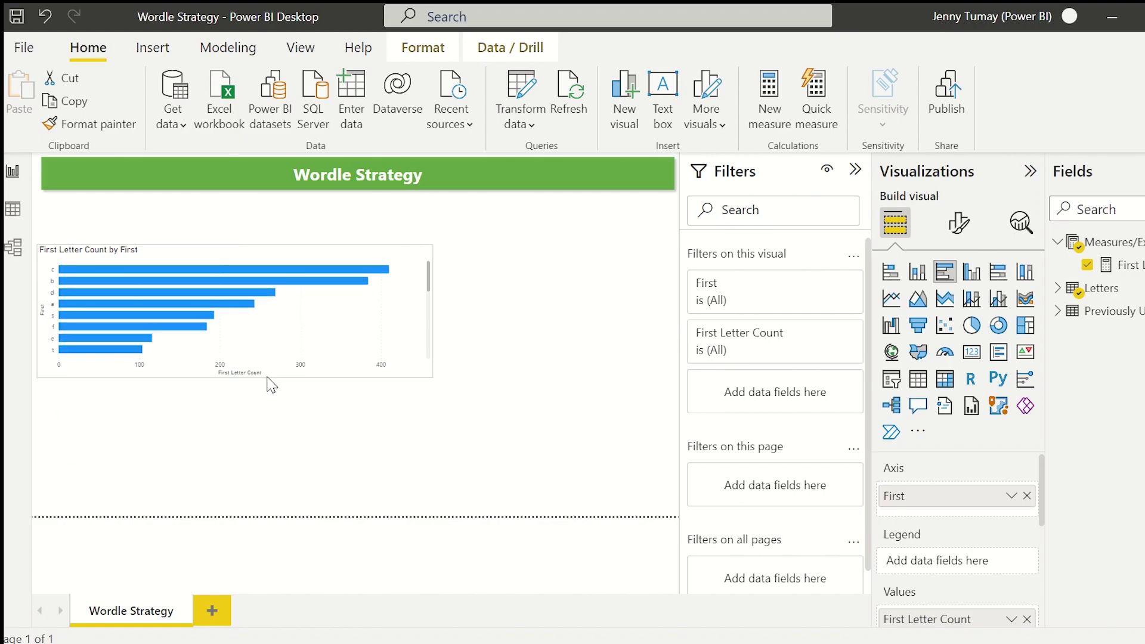
left_click_drag(433, 384, 319, 361)
left_click(476, 378)
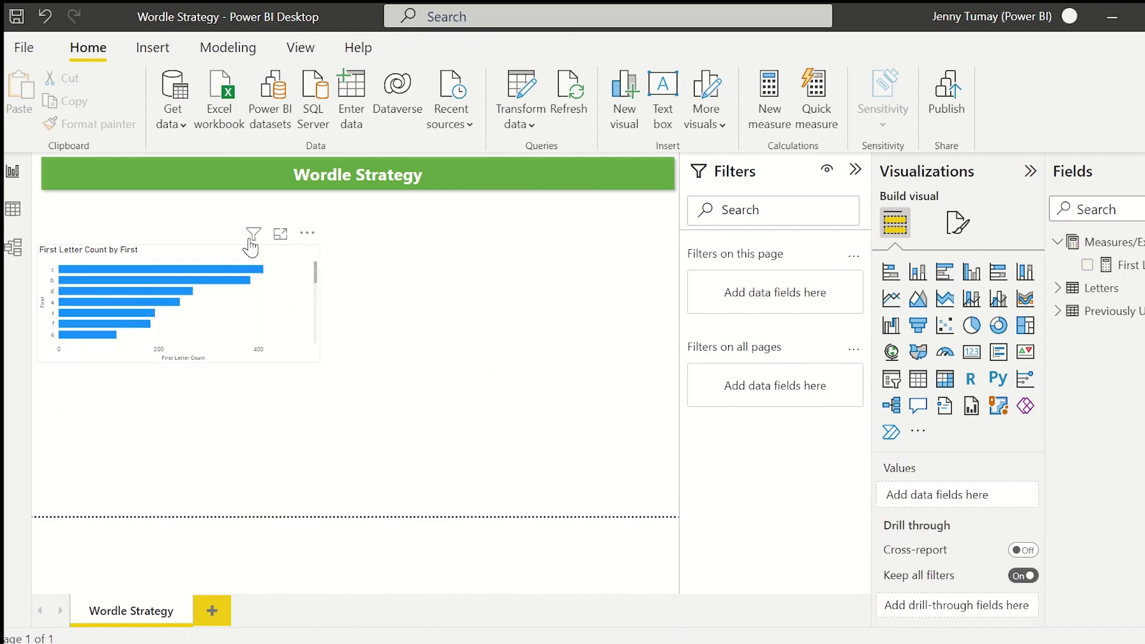
left_click_drag(251, 242, 252, 210)
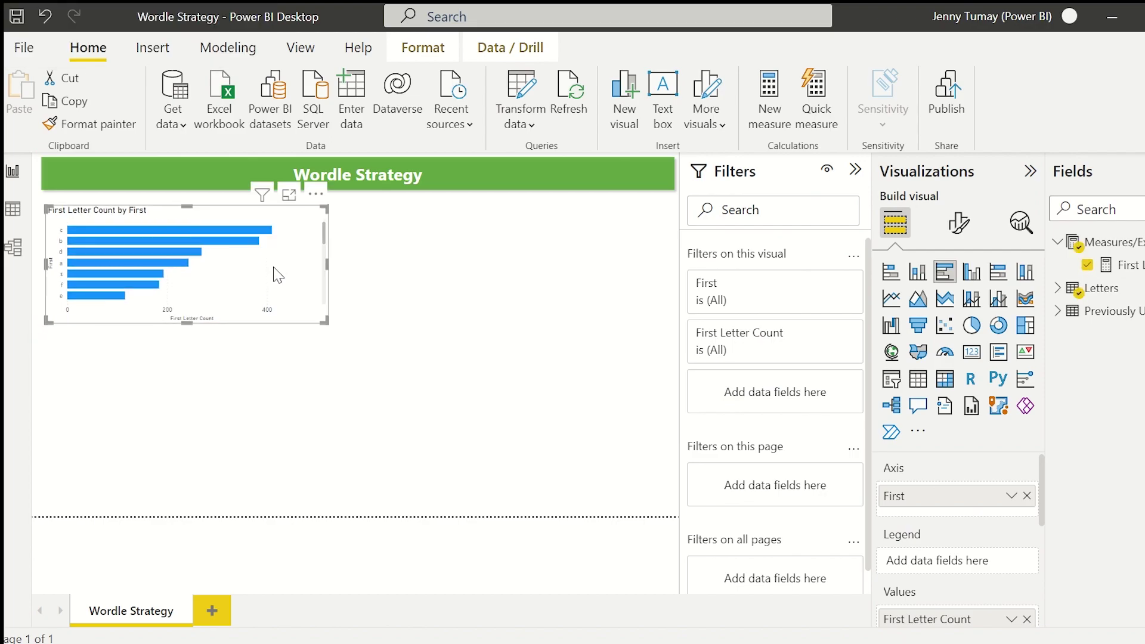
Step: Title the chart 'Most Popular First Letter' in centred Segoe UI Semibold
left_click(955, 227)
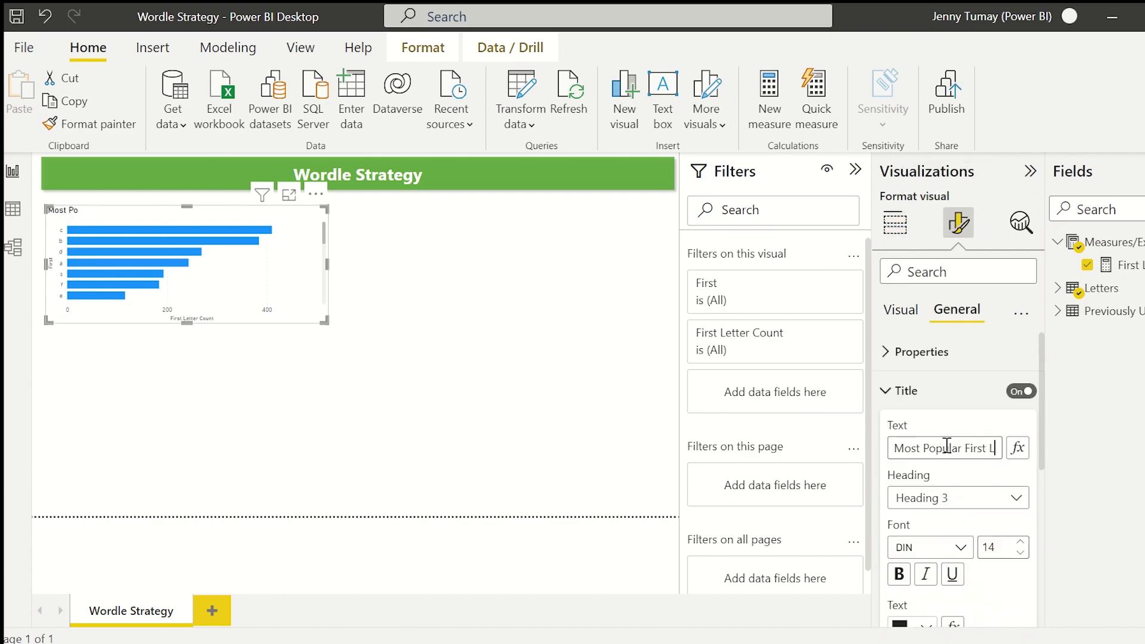
type("etter")
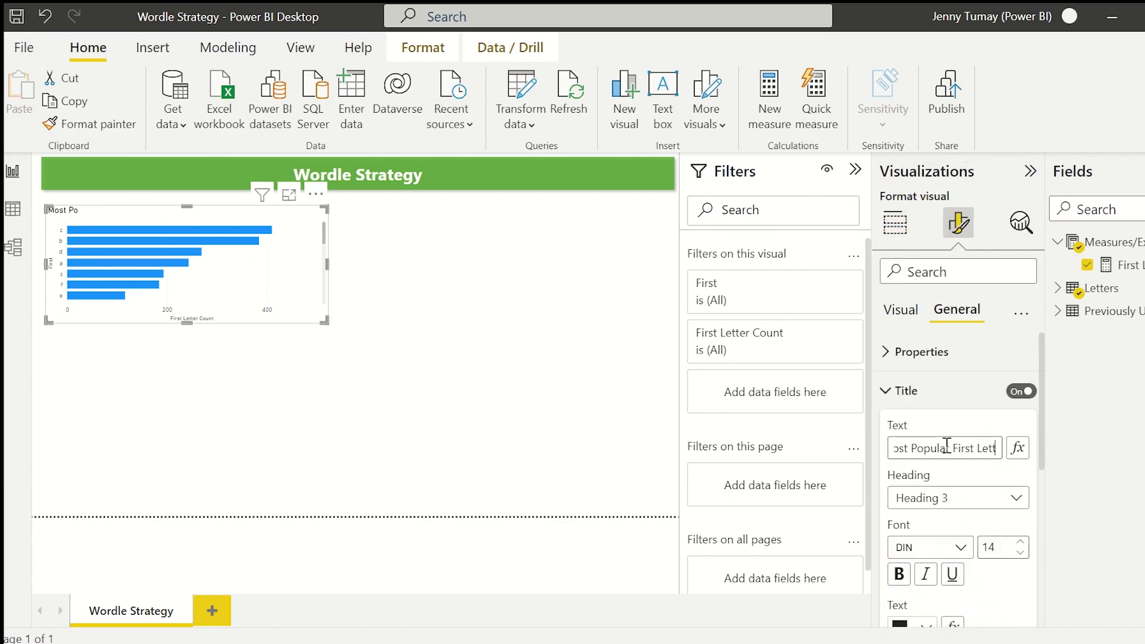
left_click(929, 547)
scroll(957, 416, "down", 1)
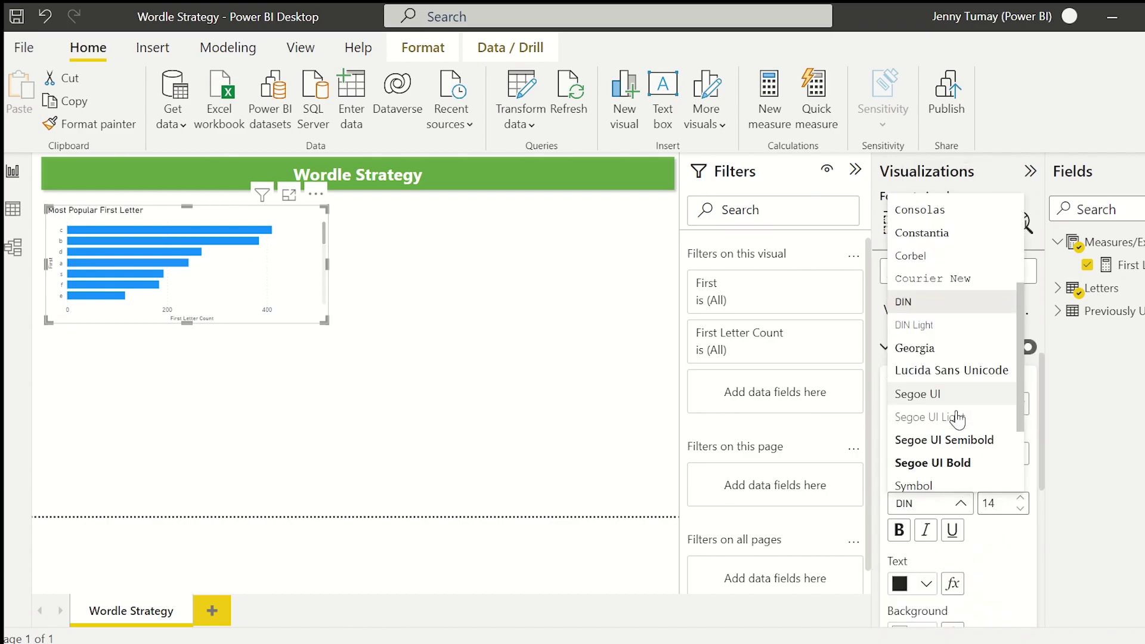
left_click(957, 441)
scroll(978, 509, "down", 3)
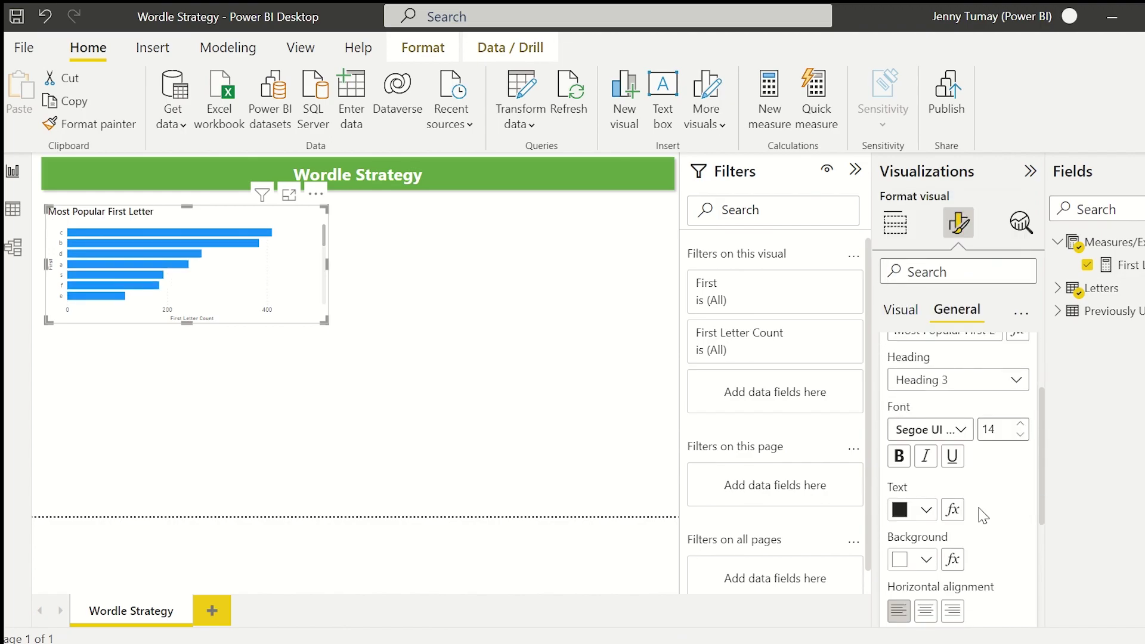
left_click(926, 510)
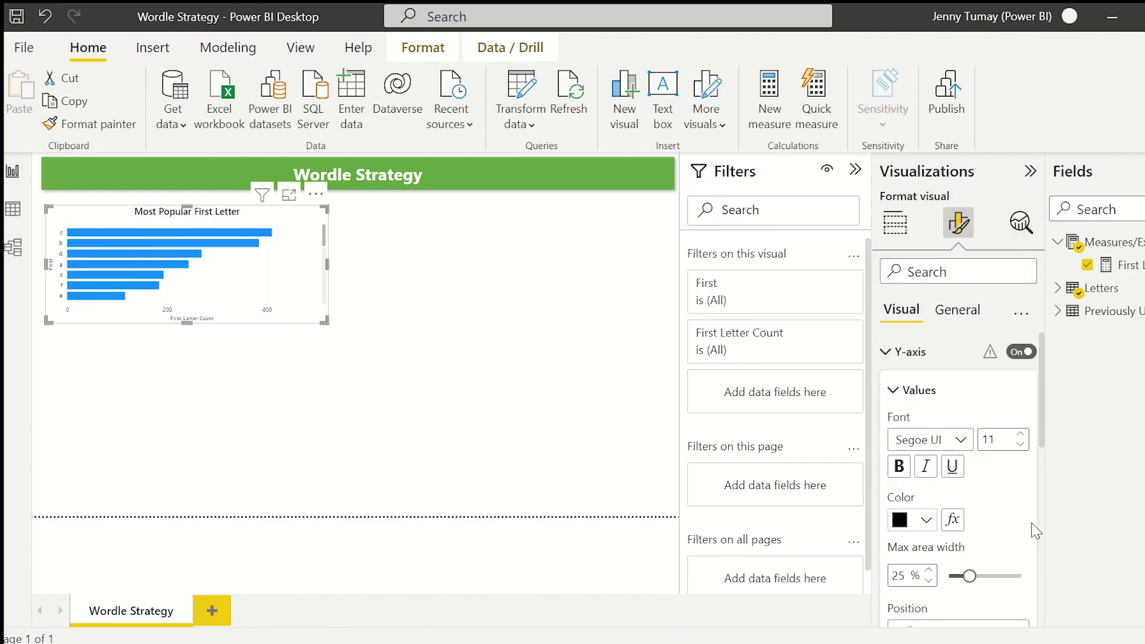
Step: Enlarge the y-axis letter labels to 12 and turn off the y-axis title
scroll(1035, 530, "down", 1)
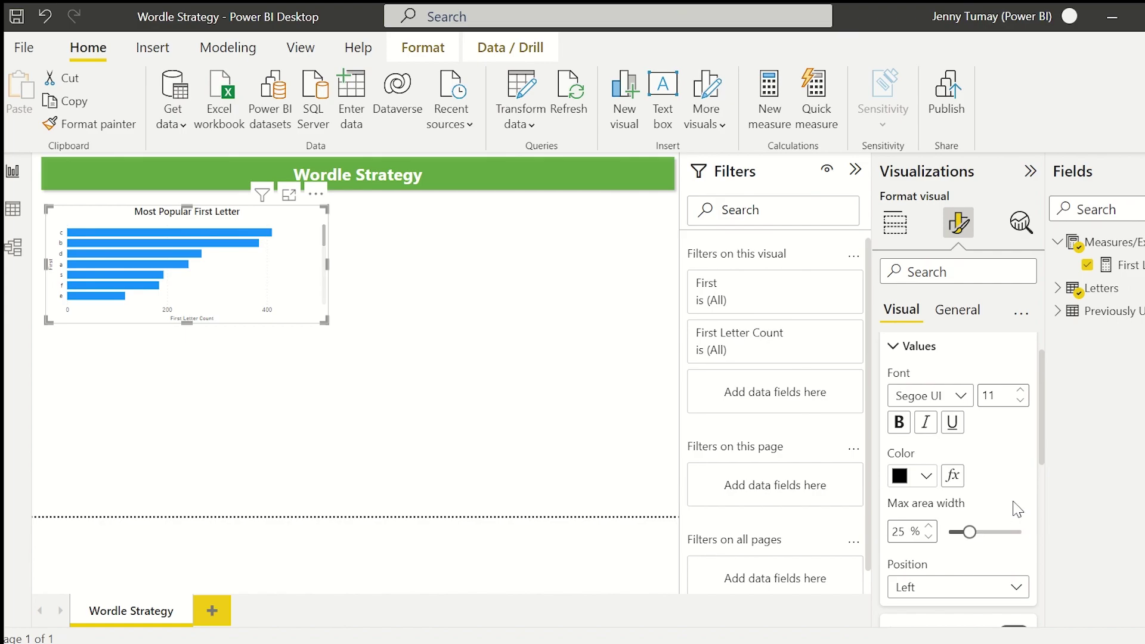
left_click(1019, 391)
scroll(1022, 396, "up", 1)
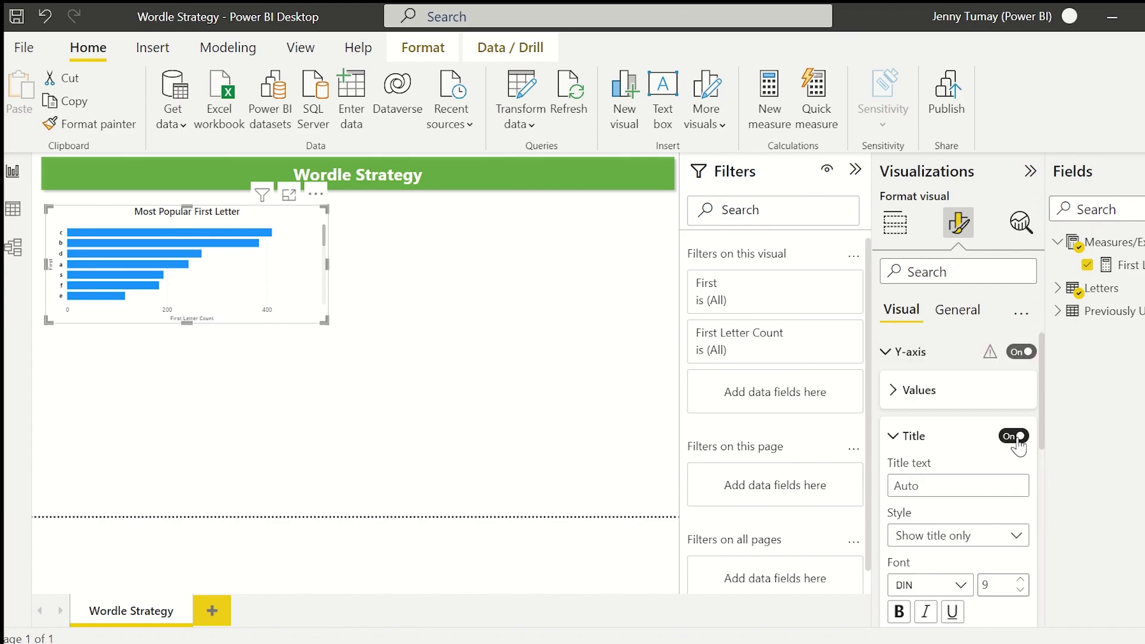
left_click(1014, 435)
Step: Convert the chart to a treemap, enlarge it and reposition it below the banner
left_click(894, 223)
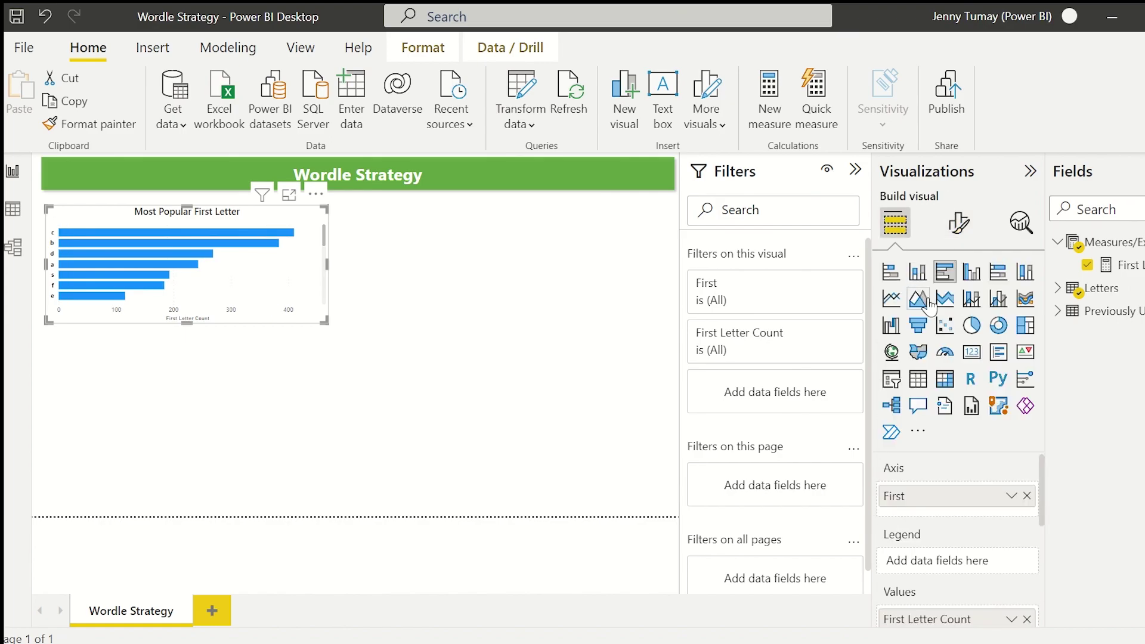
left_click(1025, 324)
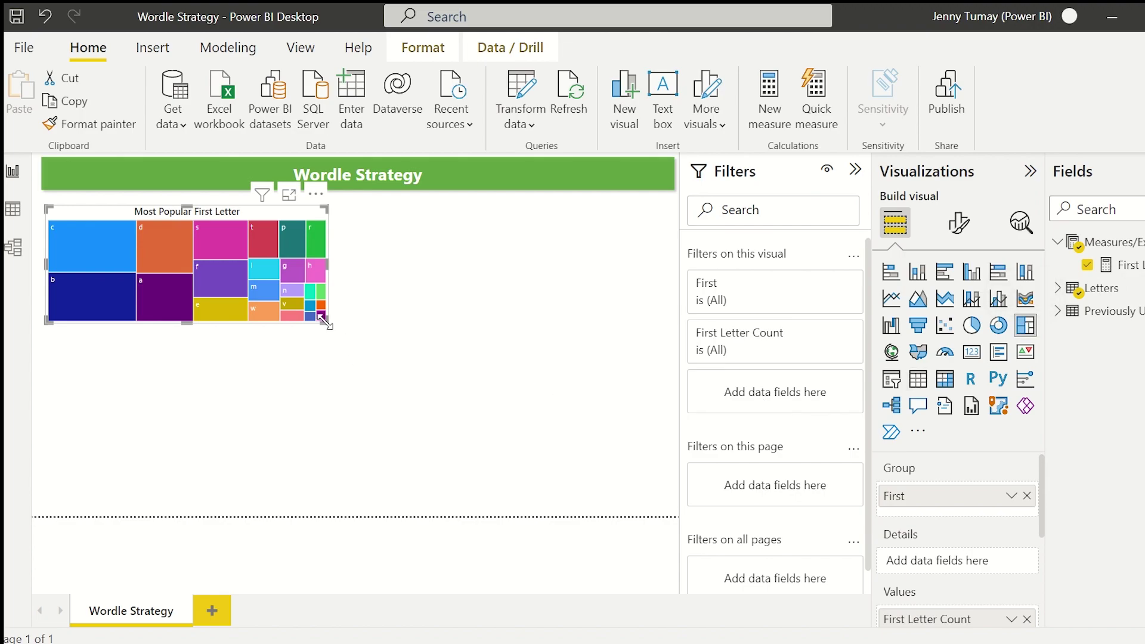
left_click_drag(324, 322, 354, 349)
left_click_drag(241, 213, 249, 213)
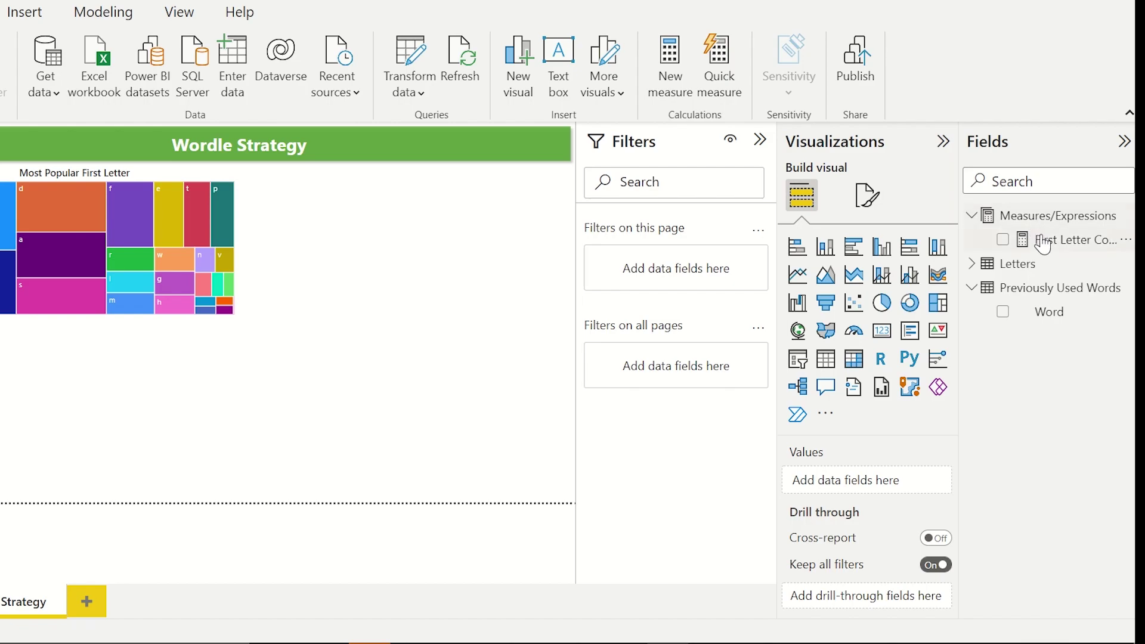
left_click(1040, 238)
Step: Create Second Letter Count = COUNT(Letters[Second]) by copying and editing the first measure's formula
left_click_drag(258, 138, 61, 151)
key("ctrl+c")
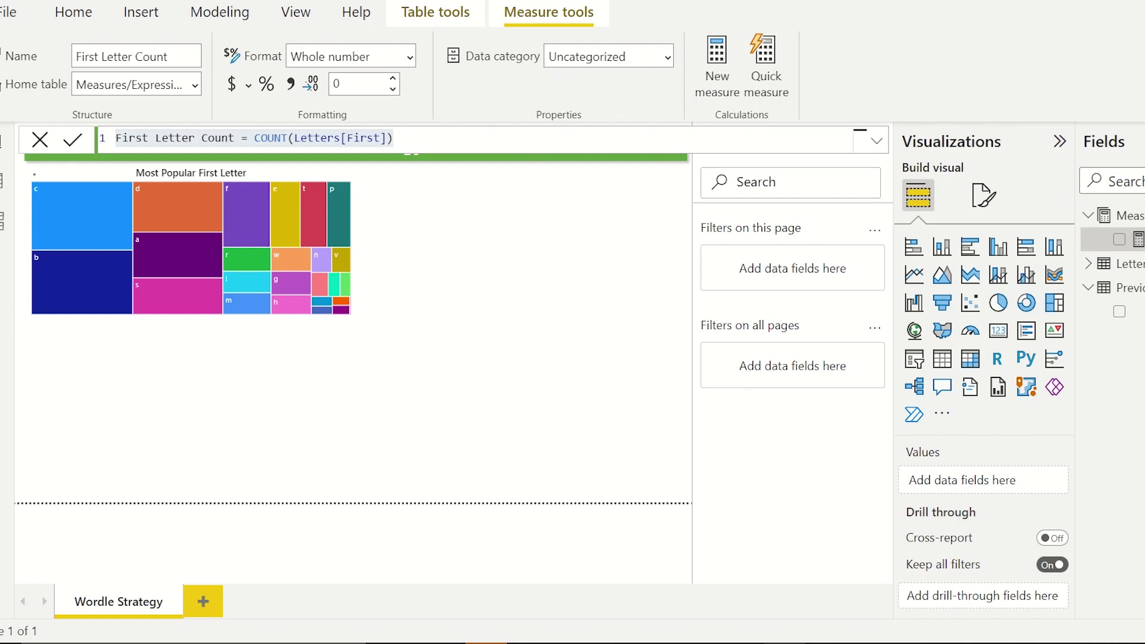
left_click(716, 63)
key("ctrl+v")
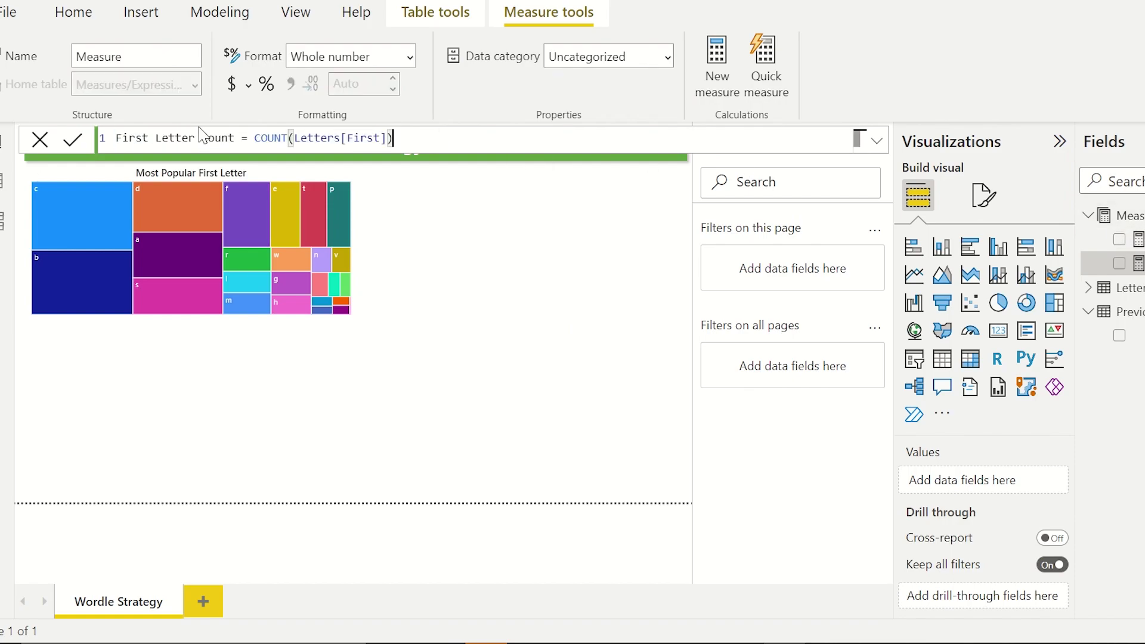
left_click_drag(149, 138, 96, 145)
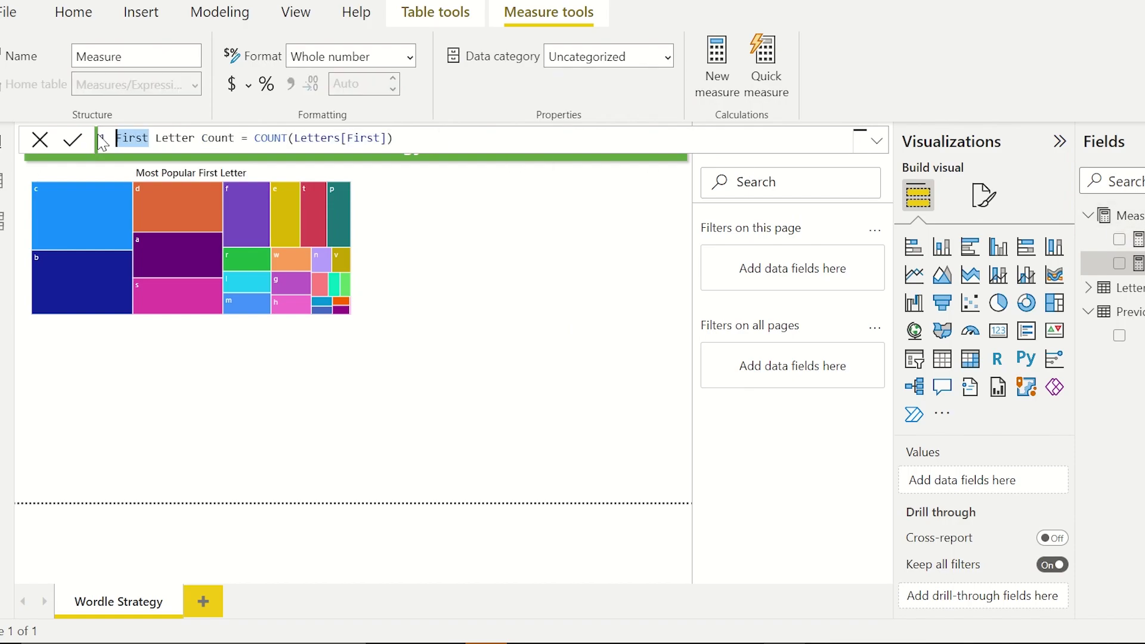
type("Second")
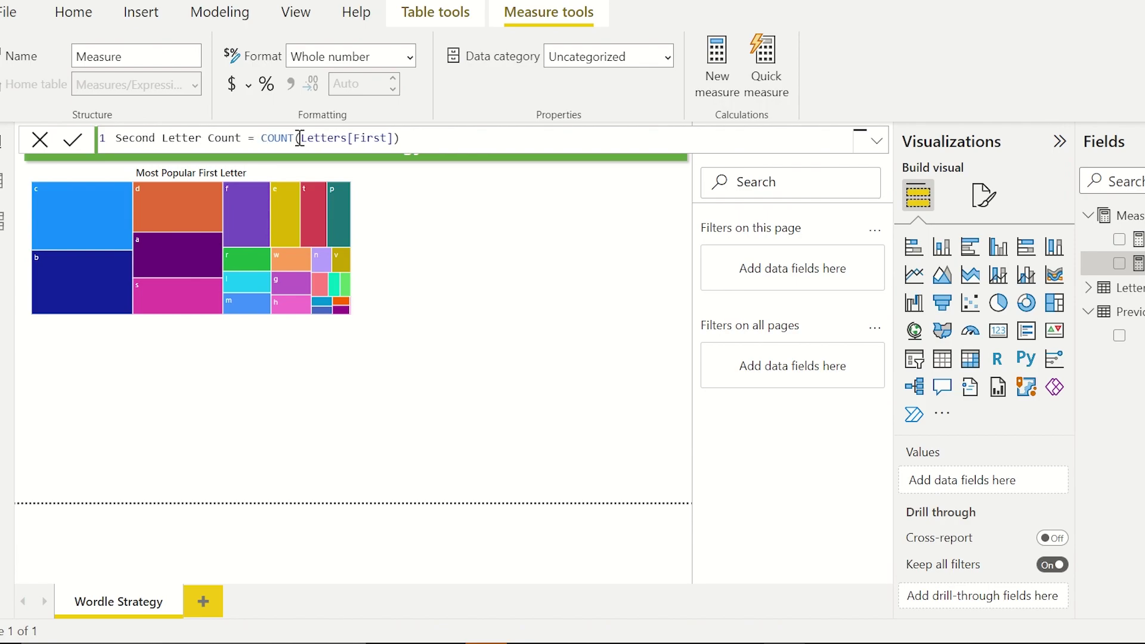
double_click(385, 136)
type("s")
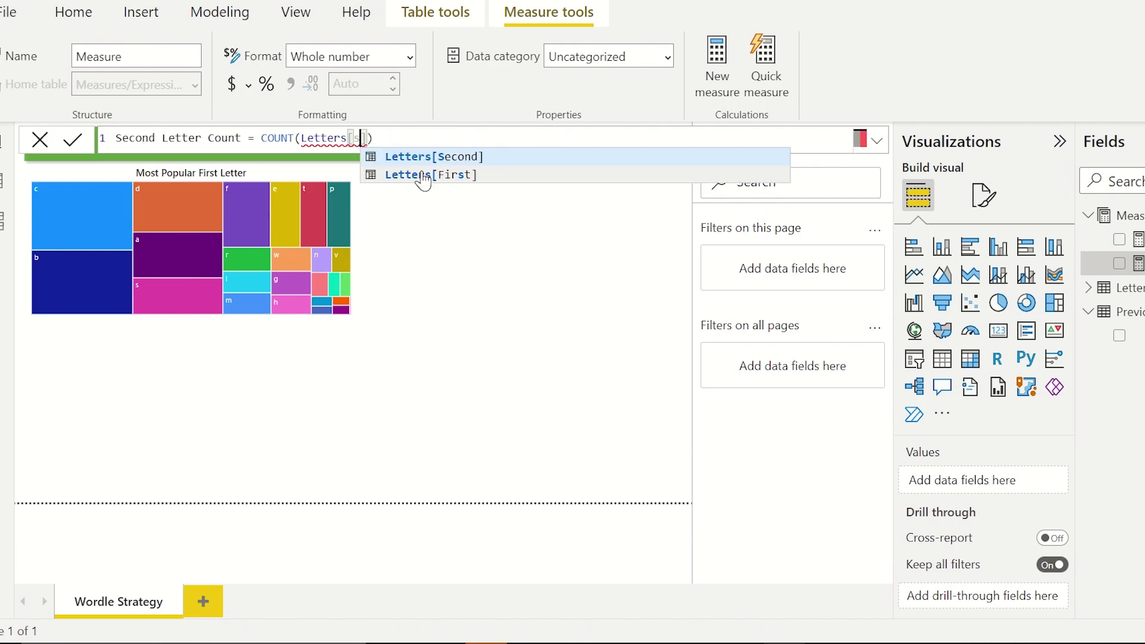
left_click(439, 161)
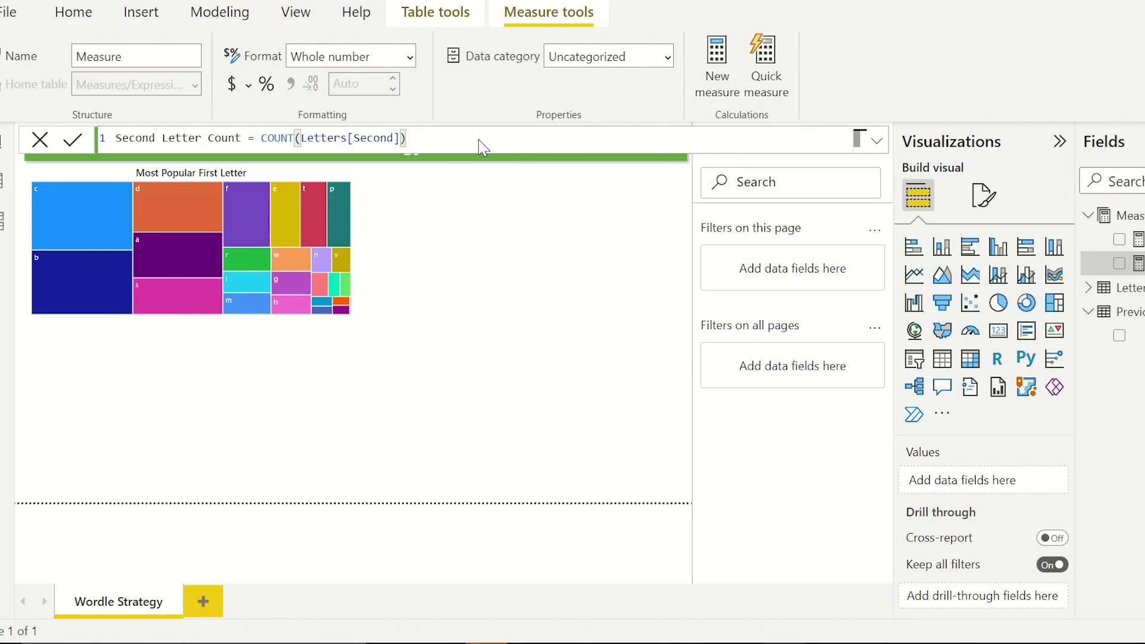
key("Return")
left_click(356, 309)
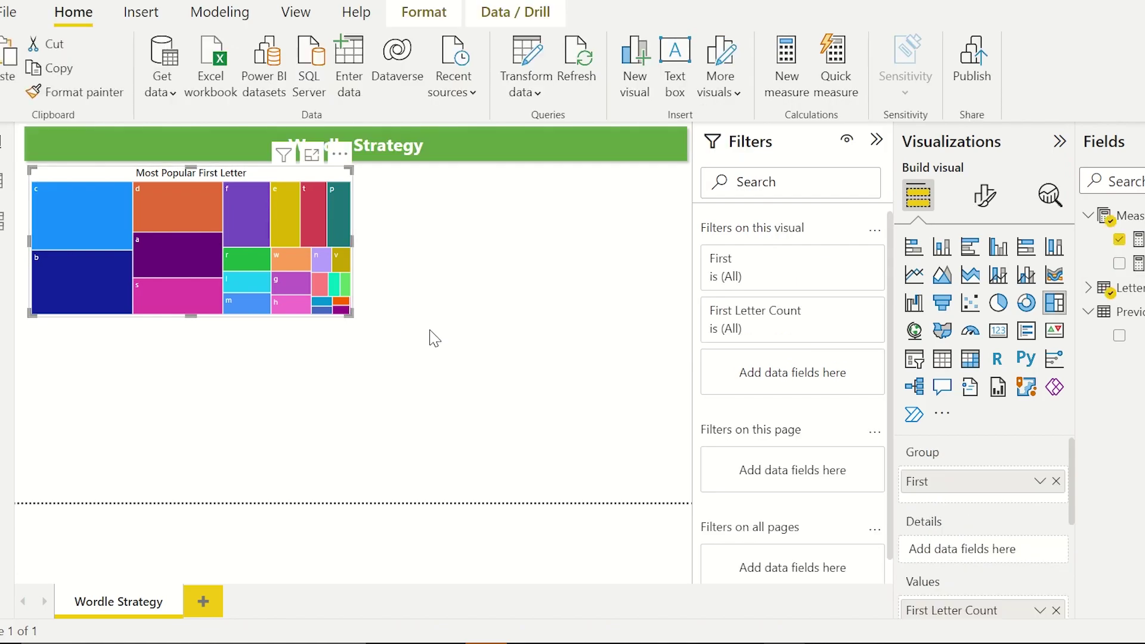
Step: Place a treemap copy below the original, grouped by Second with Second Letter Count values
left_click_drag(277, 214, 281, 218)
left_click_drag(247, 182, 245, 335)
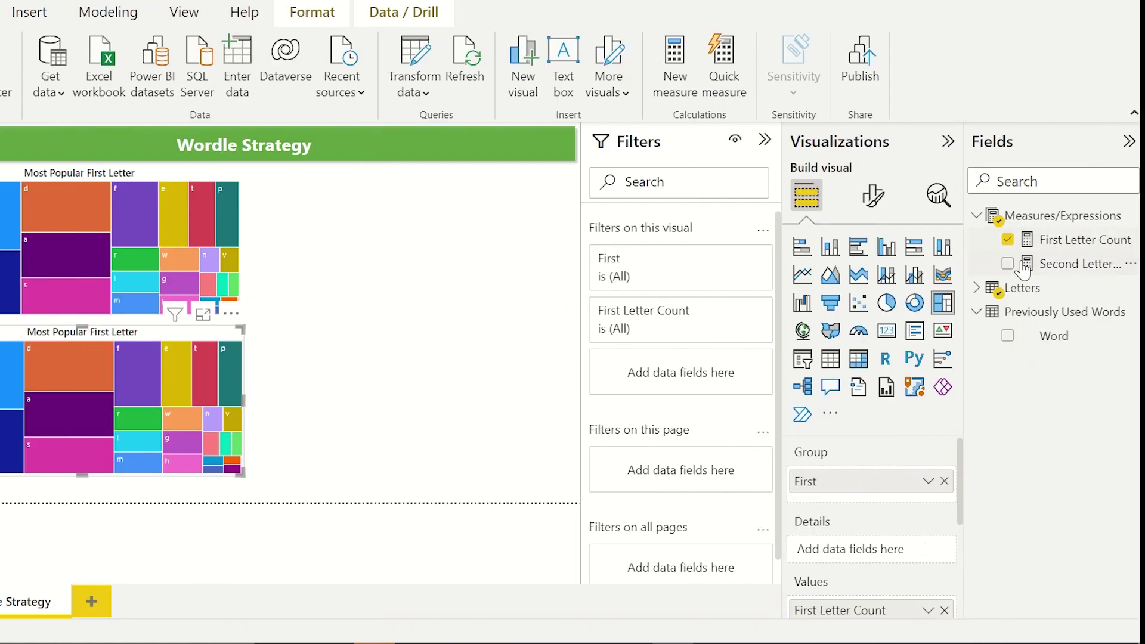
left_click(944, 481)
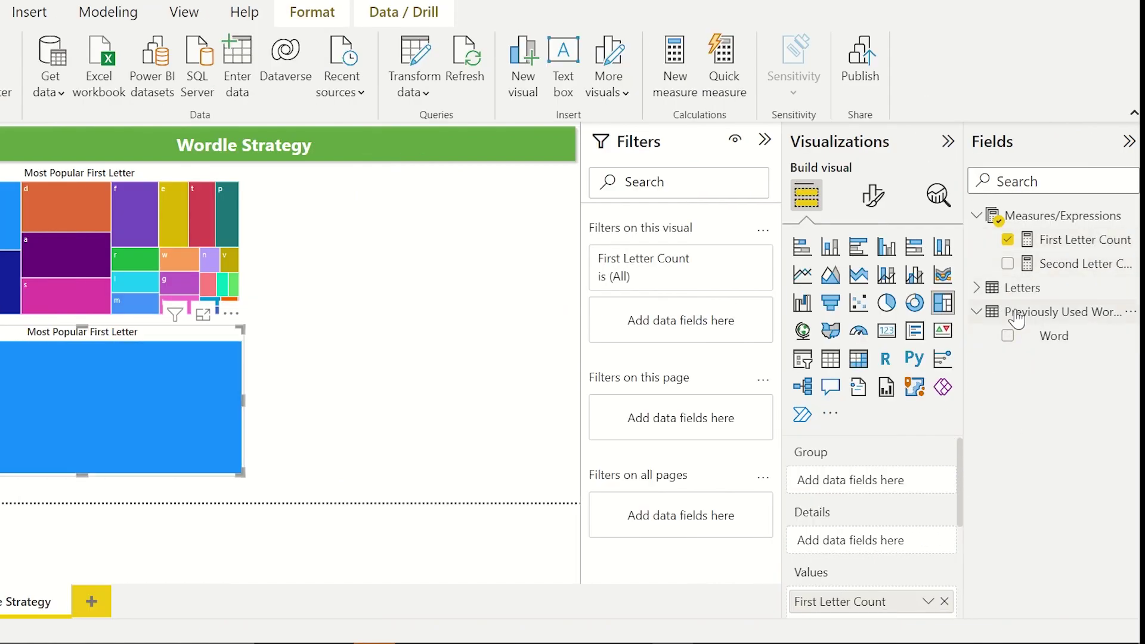
left_click(1007, 239)
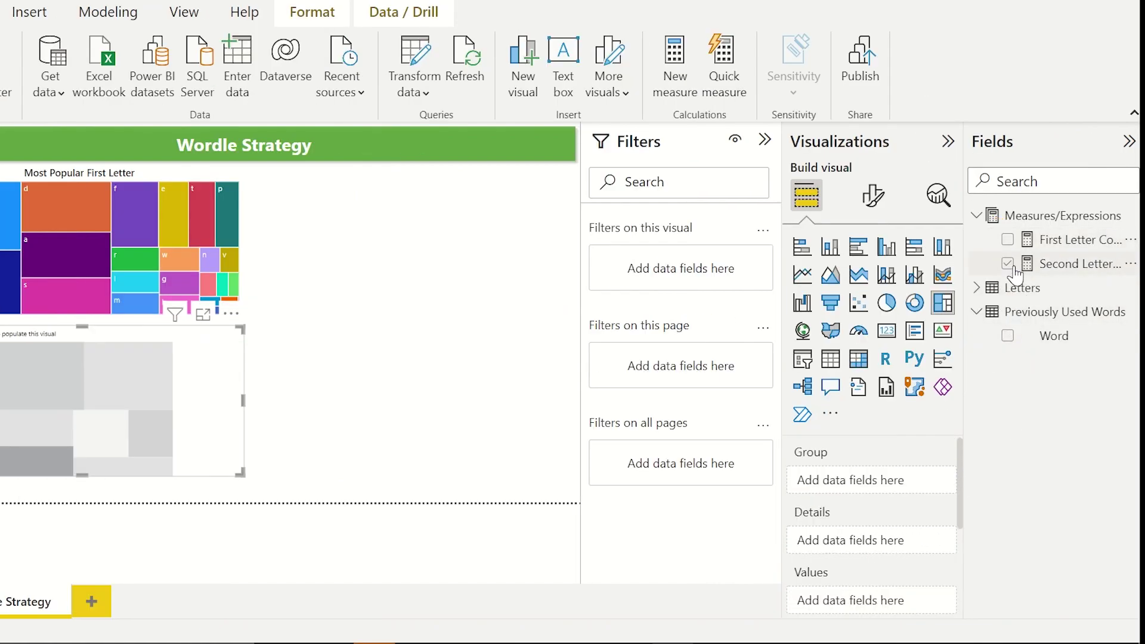
left_click(1007, 264)
left_click(1047, 179)
type("secon")
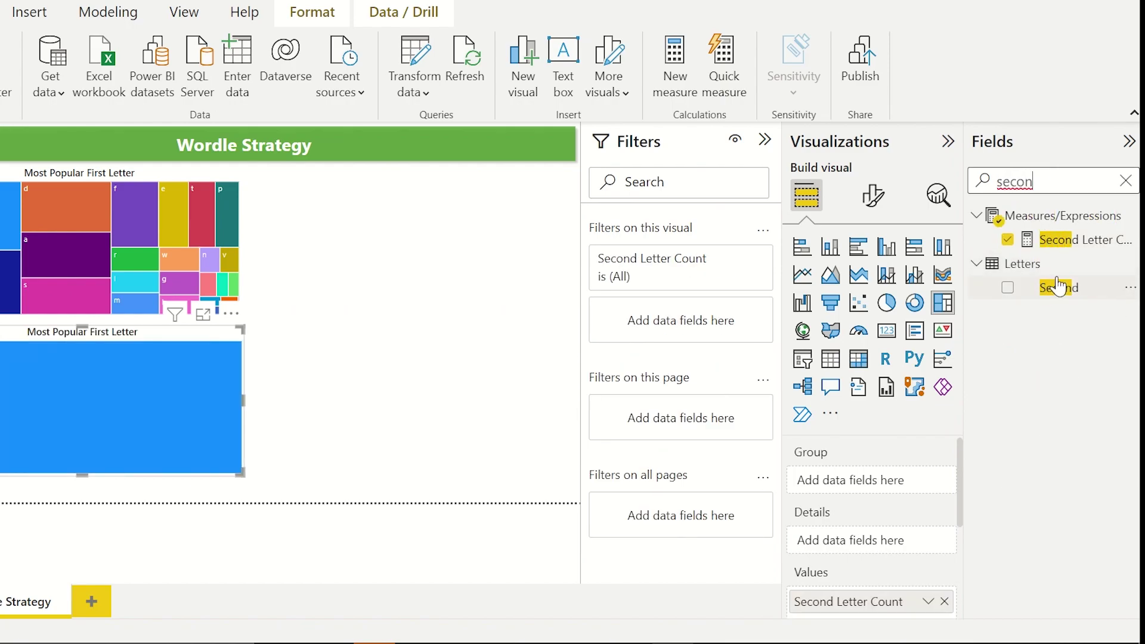
left_click_drag(1055, 288, 872, 482)
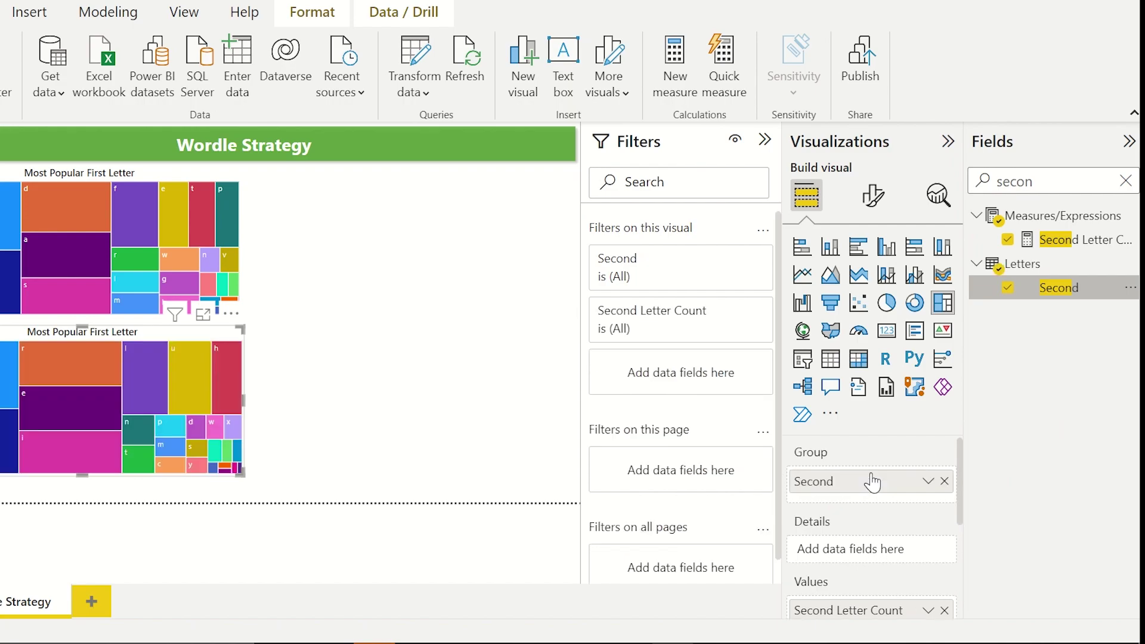
Step: Test cross-filtering by first letter c, then retitle the copy 'Most Popular Second Letter'
left_click(459, 456)
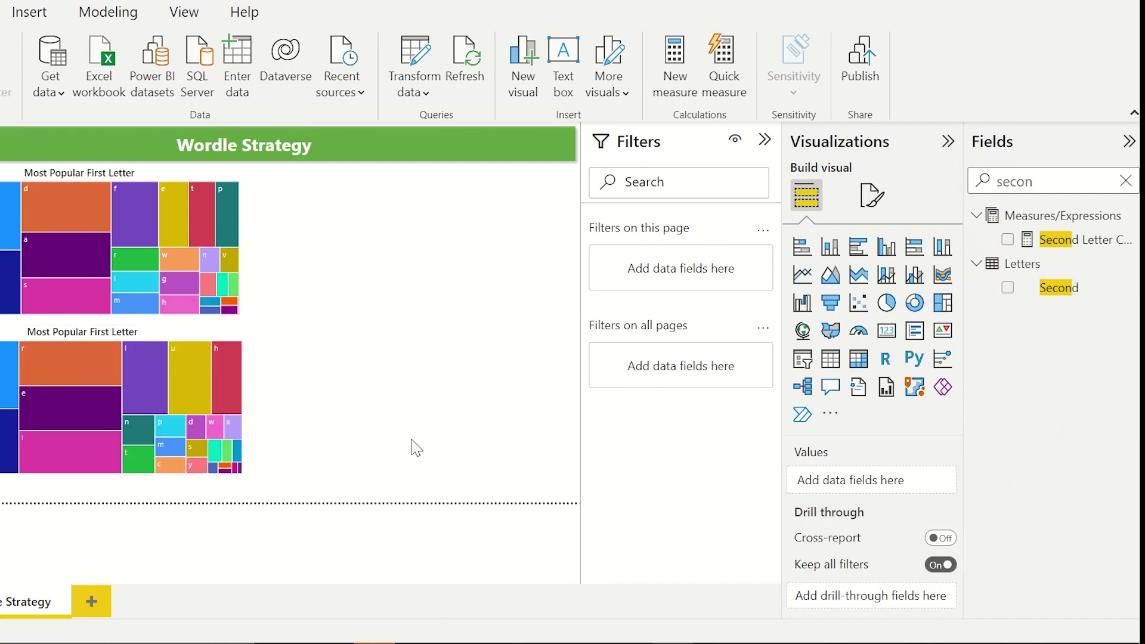
left_click(193, 337)
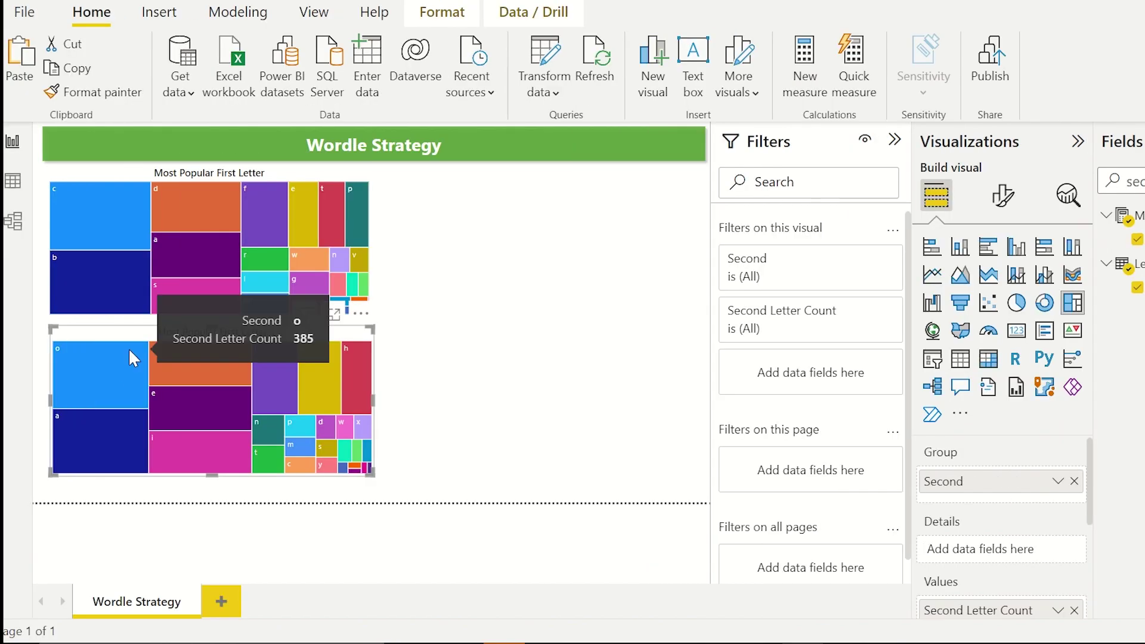
mouse_move(113, 427)
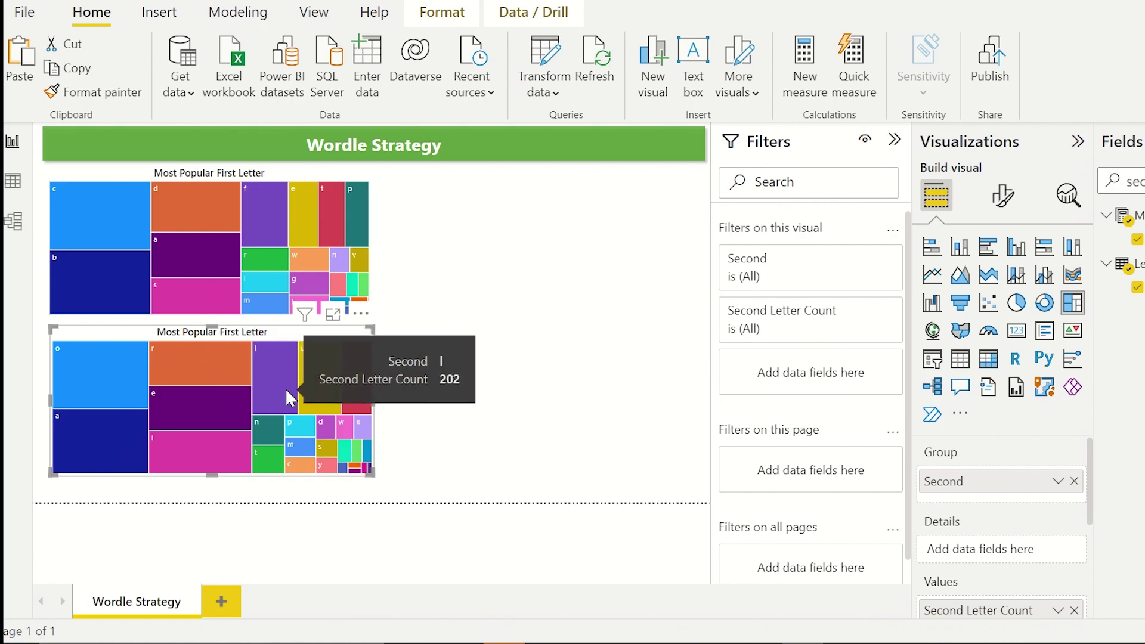
left_click(83, 212)
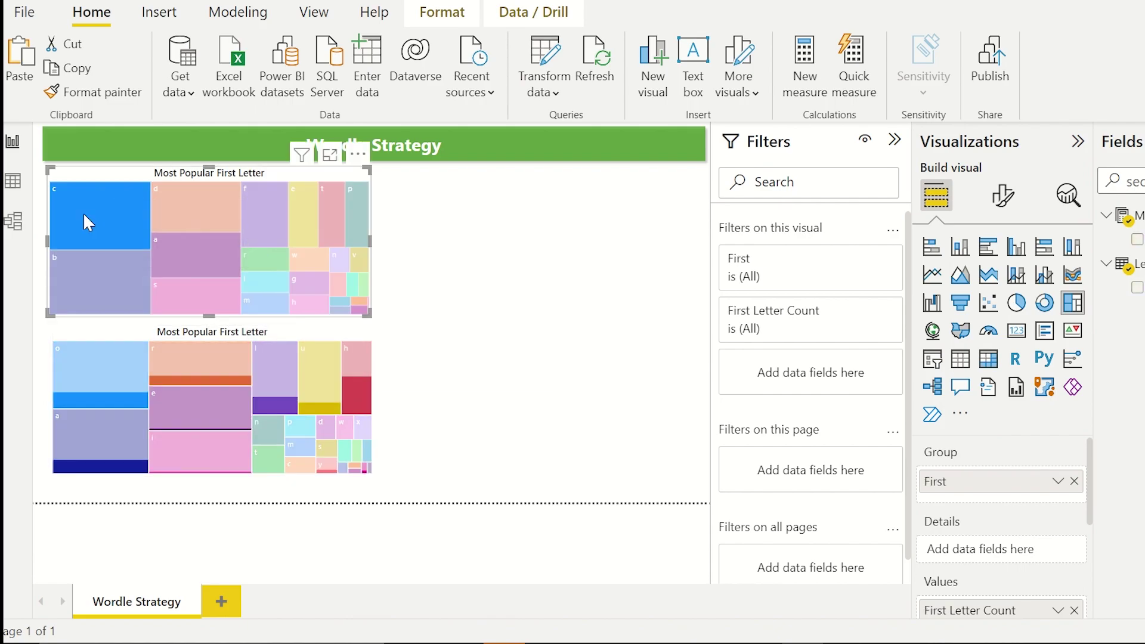
mouse_move(114, 397)
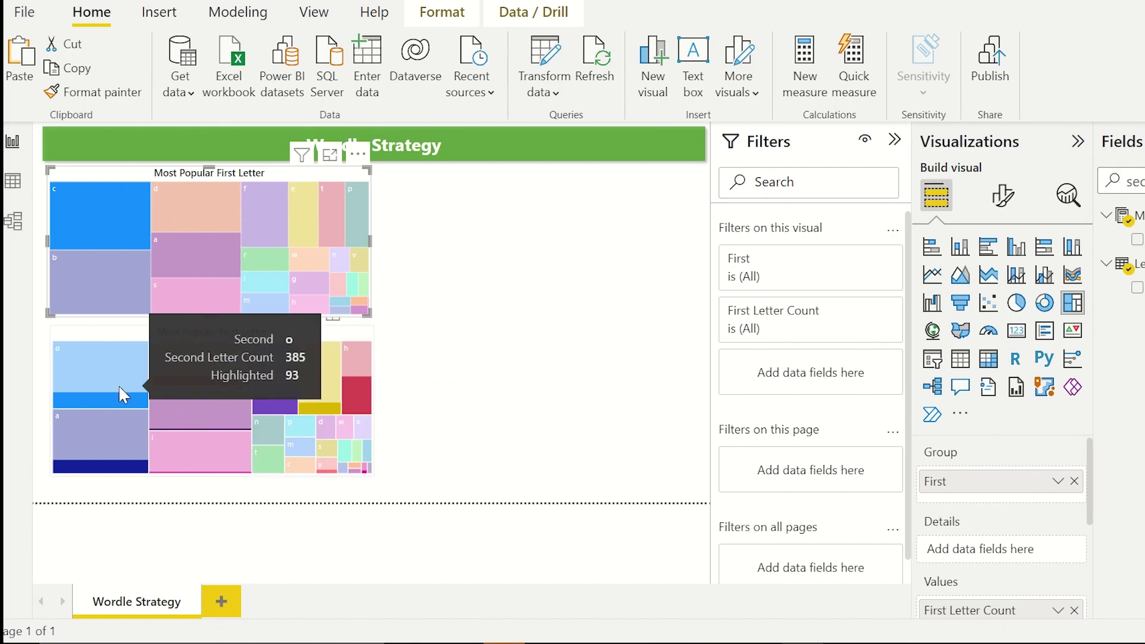
left_click(92, 220)
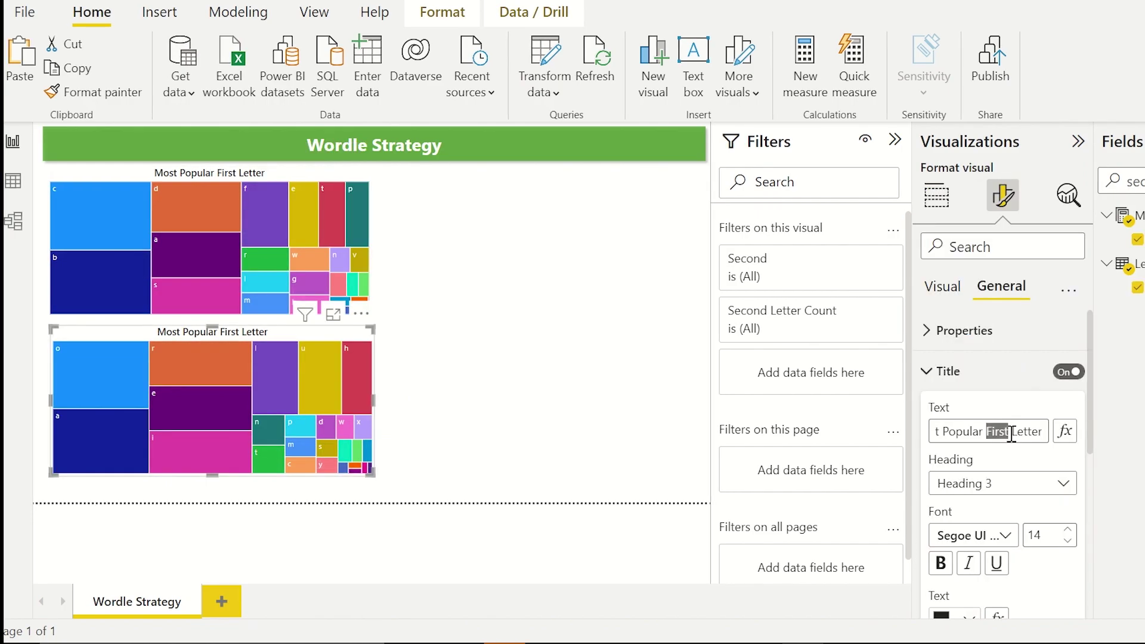
type("Seco")
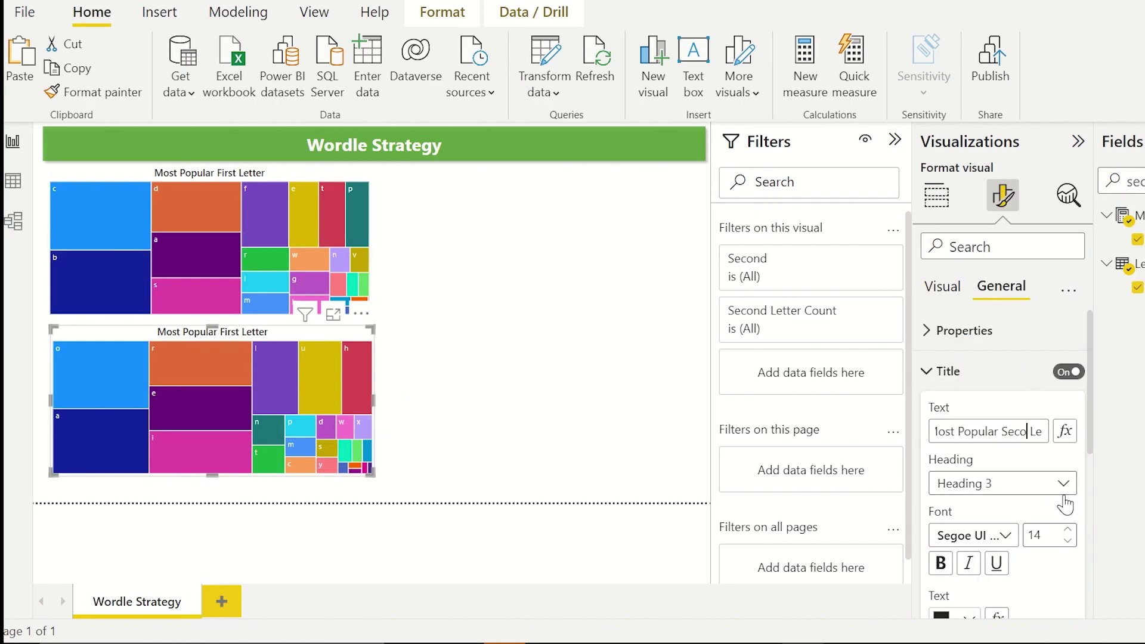
left_click(532, 366)
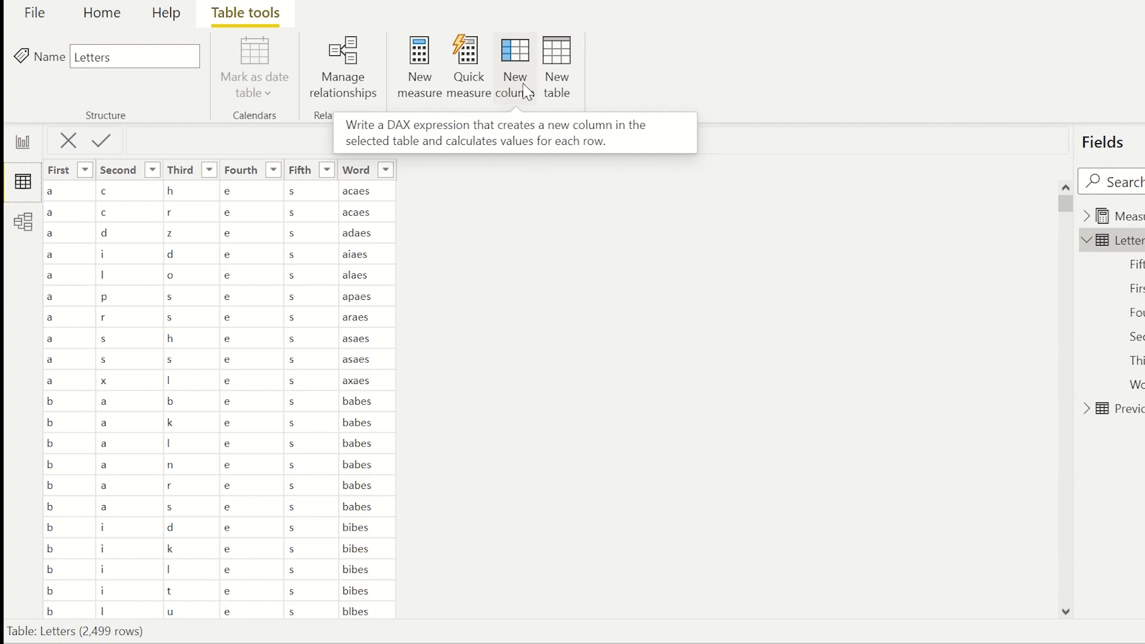
Step: Add a Letters column Previously Used Flag = RELATED('Previously Used Words'[Word])
left_click(527, 92)
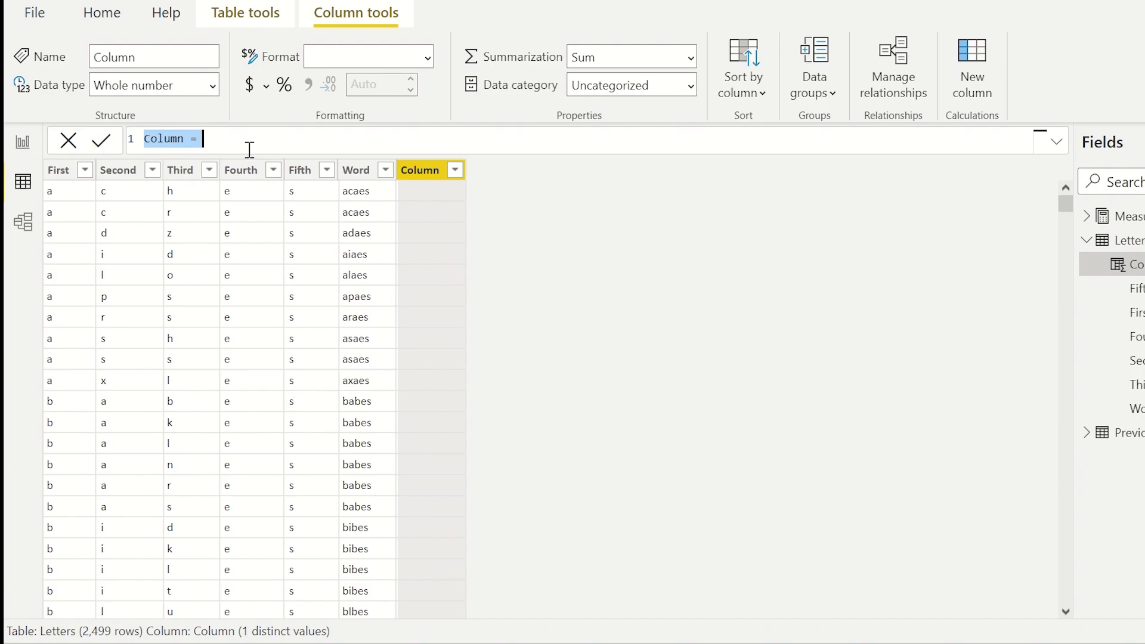
type("Previously Used Flag")
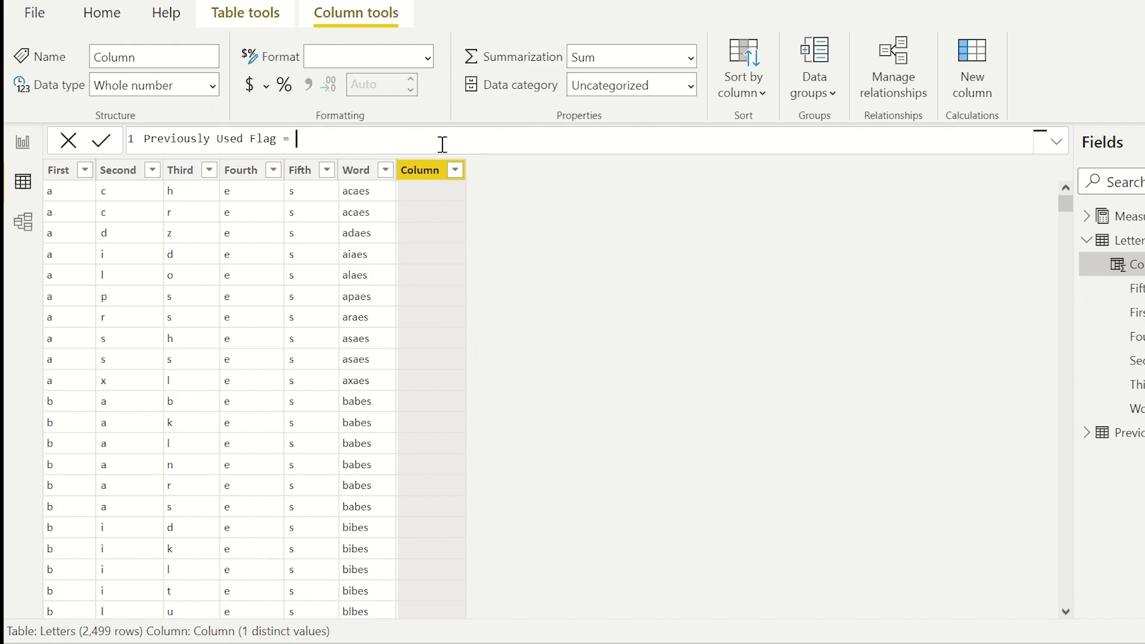
type(" = RE")
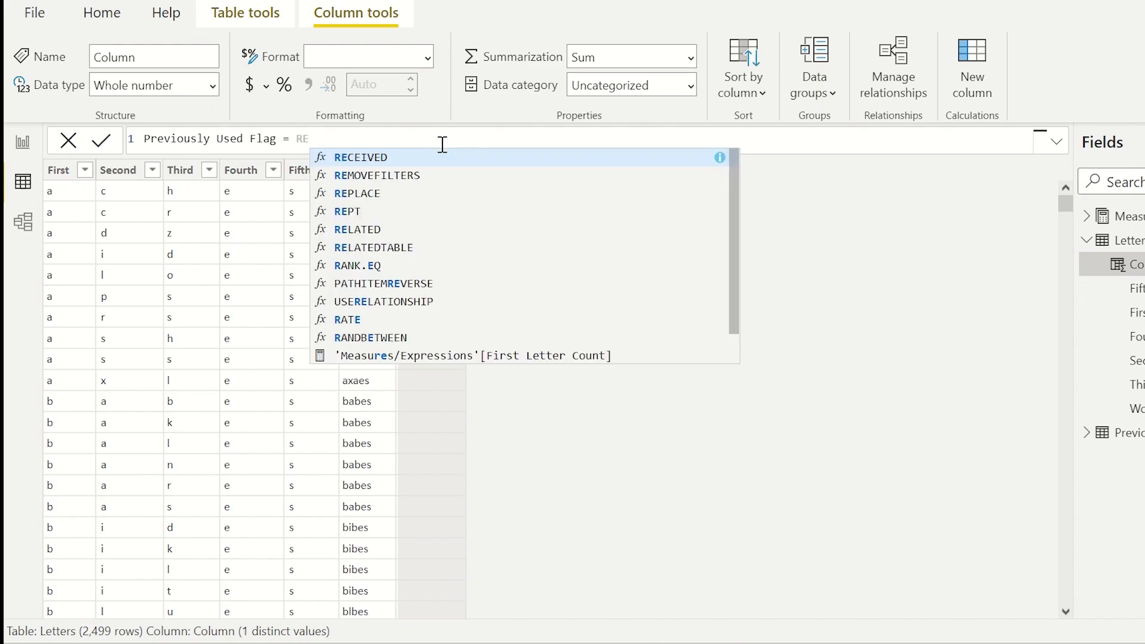
type("LAT")
key("Tab")
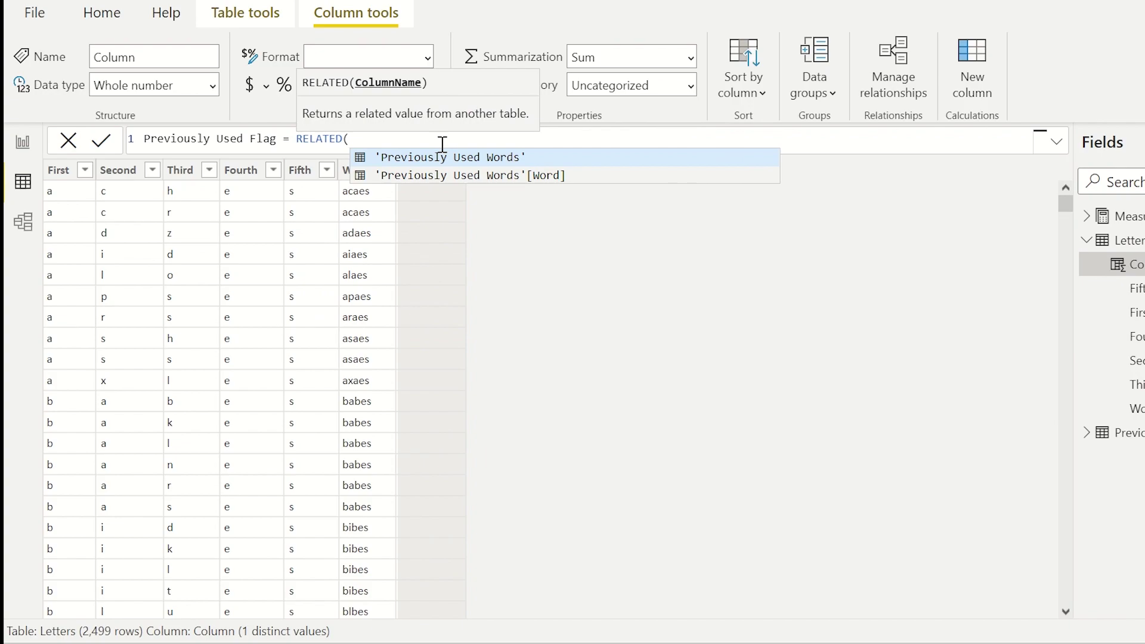
key("Down")
key("Tab")
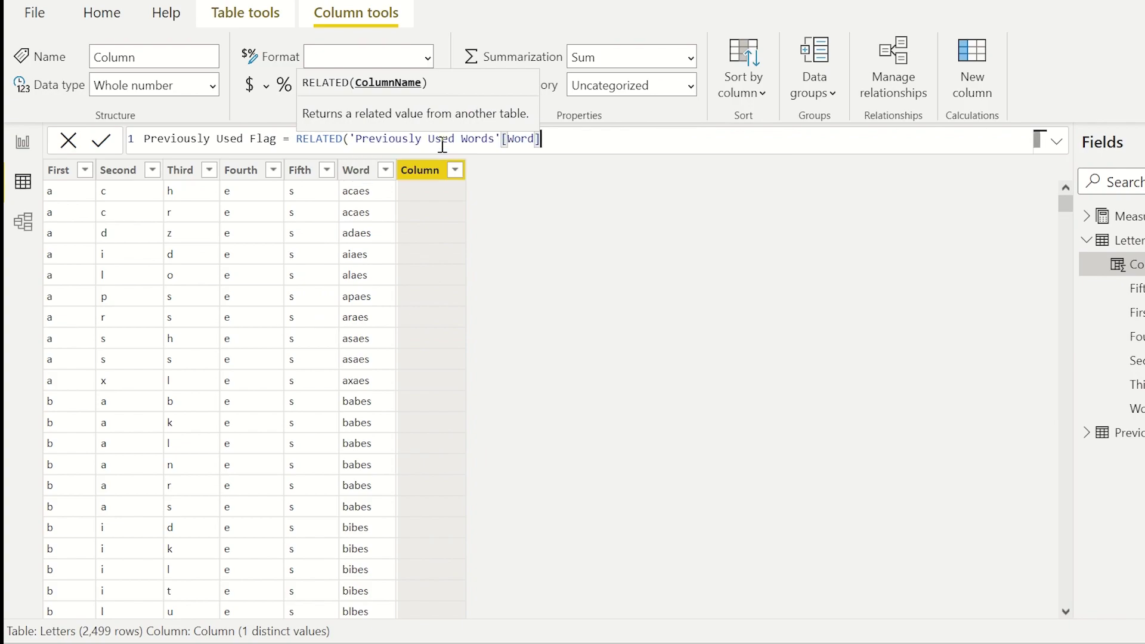
type(")")
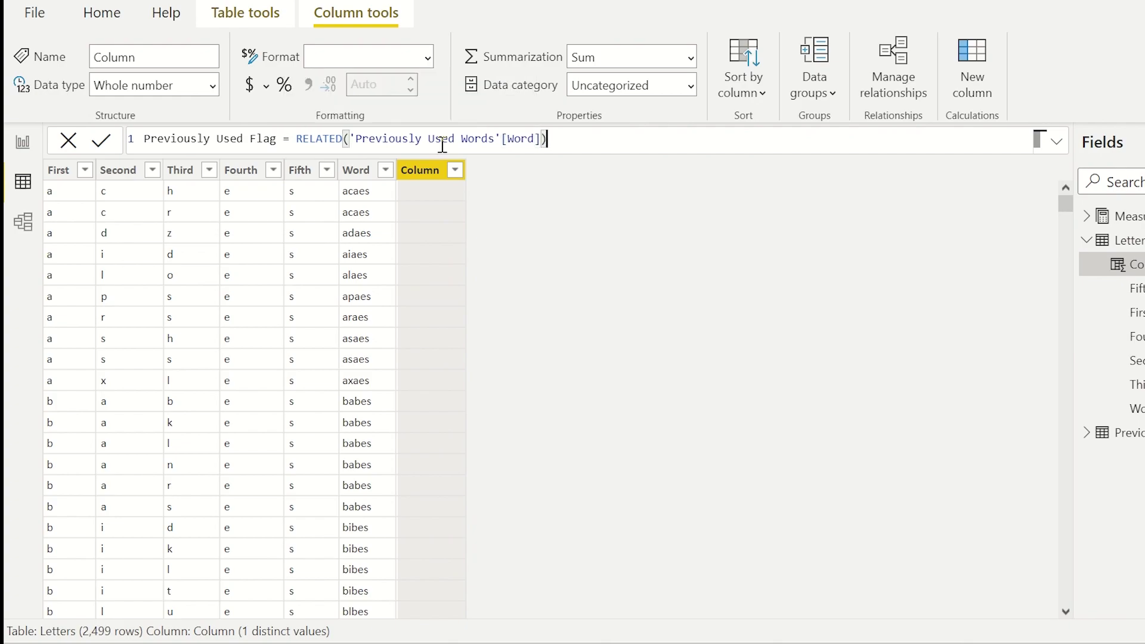
key("Return")
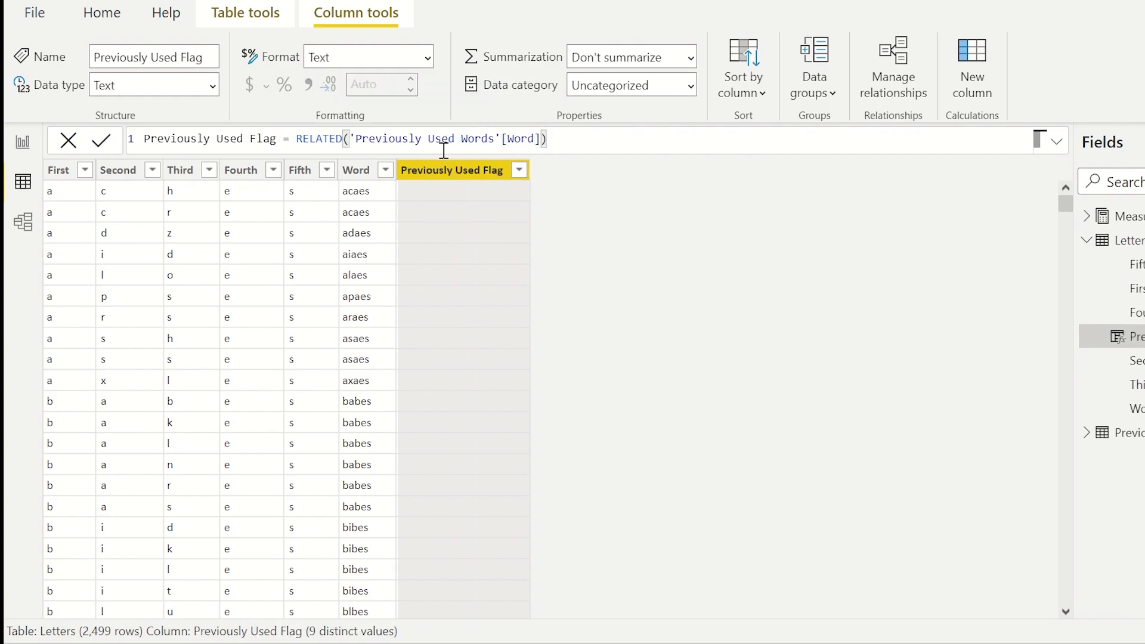
Step: Wrap the formula as IF(RELATED('Previously Used Words'[Word]) <> BLANK(), 1, 0)
scroll(814, 316, "down", 1)
mouse_move(1065, 205)
left_mouse_down()
mouse_move(1047, 346)
mouse_move(1058, 285)
mouse_move(1028, 198)
left_mouse_up()
left_click(299, 139)
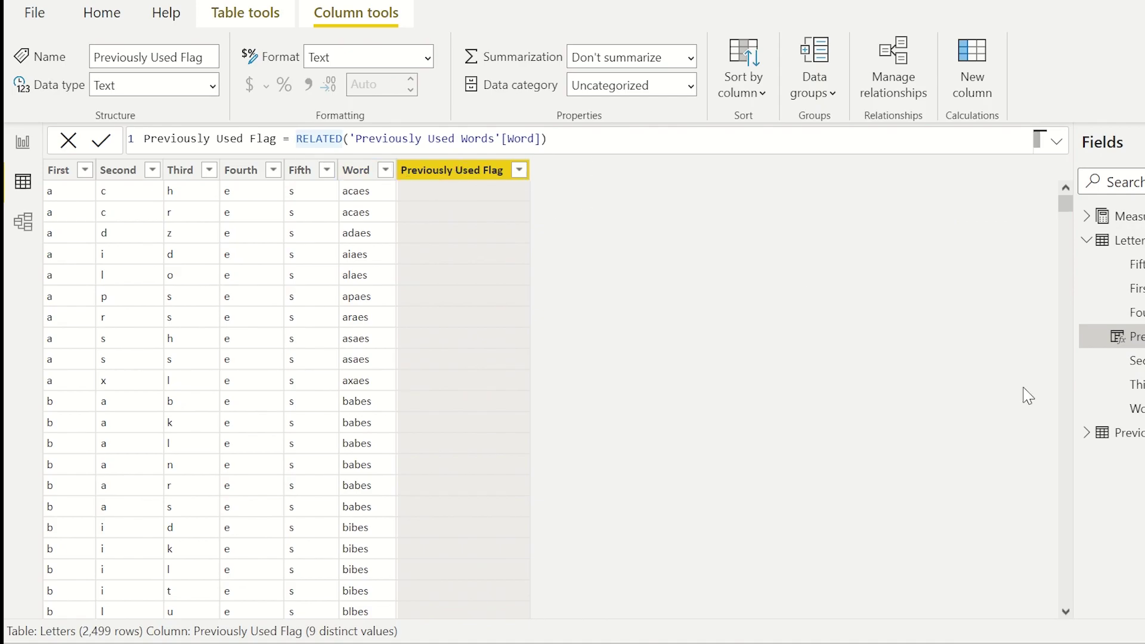
type("IF(")
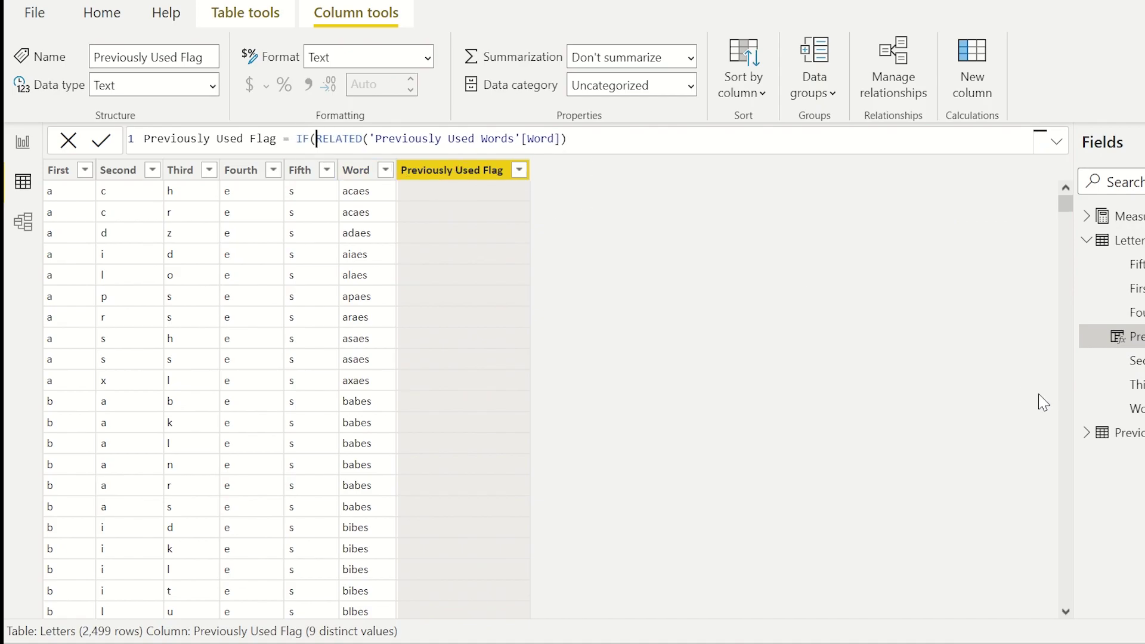
left_click(610, 138)
type("<> BL")
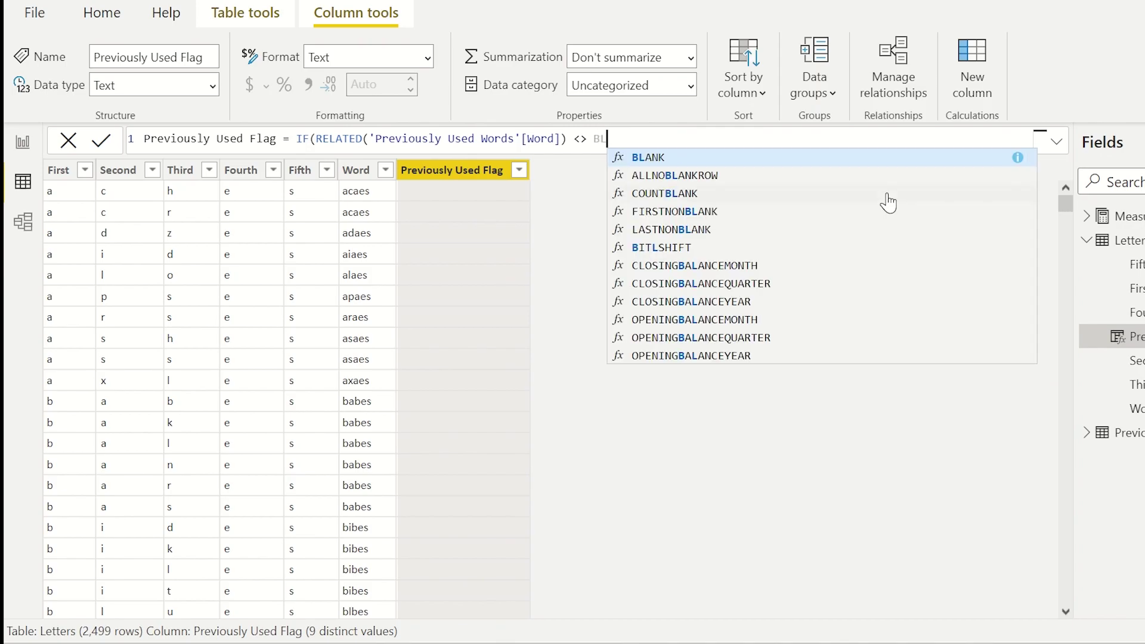
type("ANK(), ")
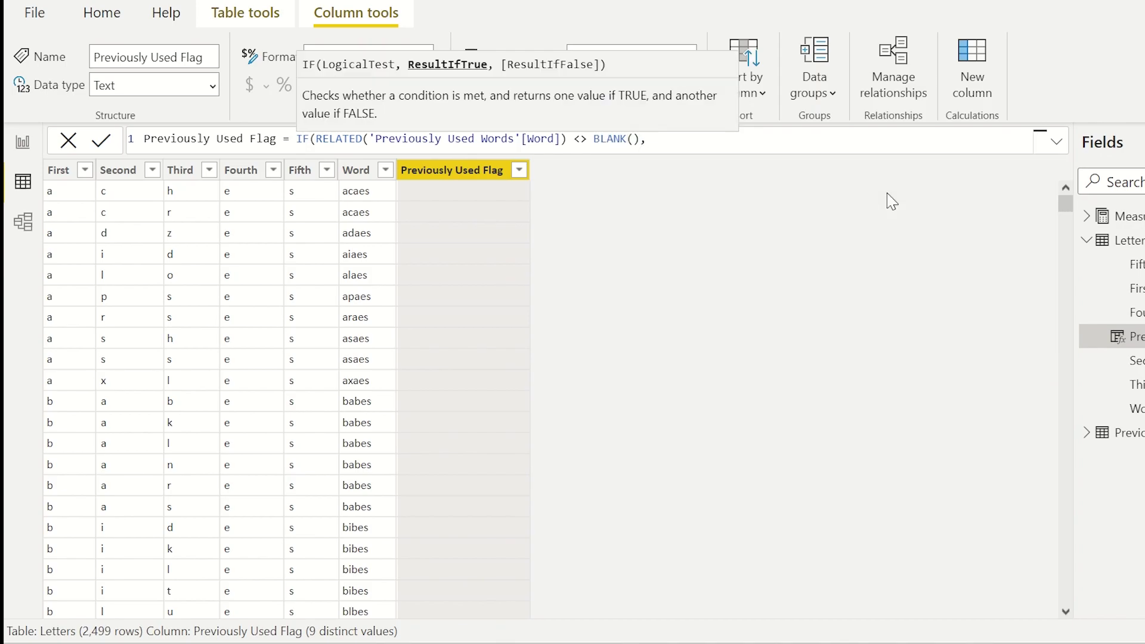
type("1, 0)")
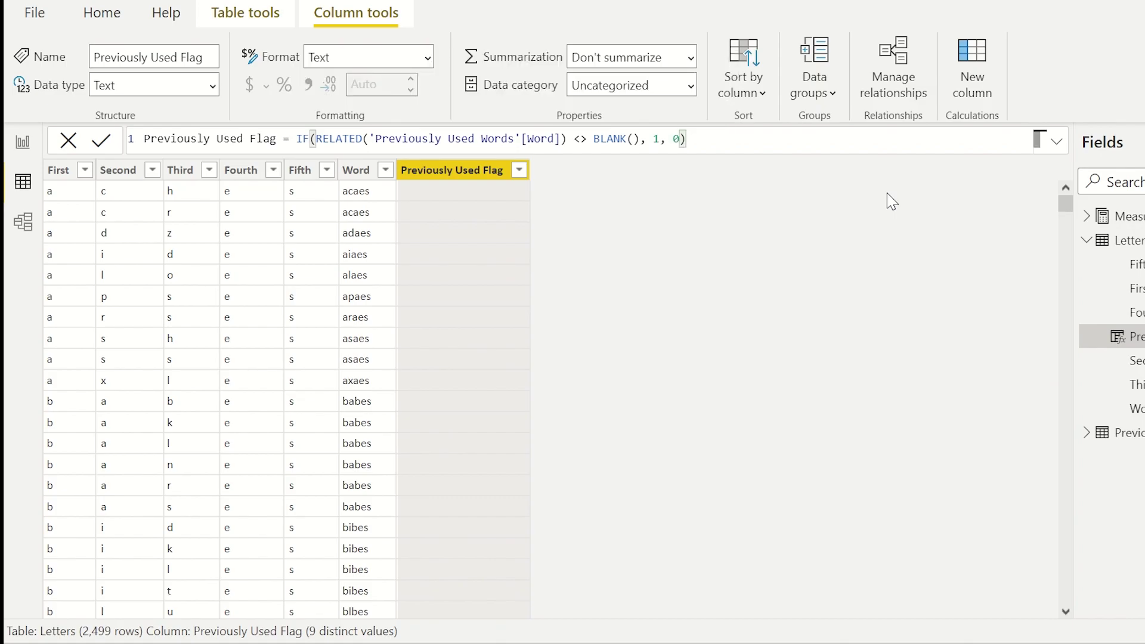
key("Return")
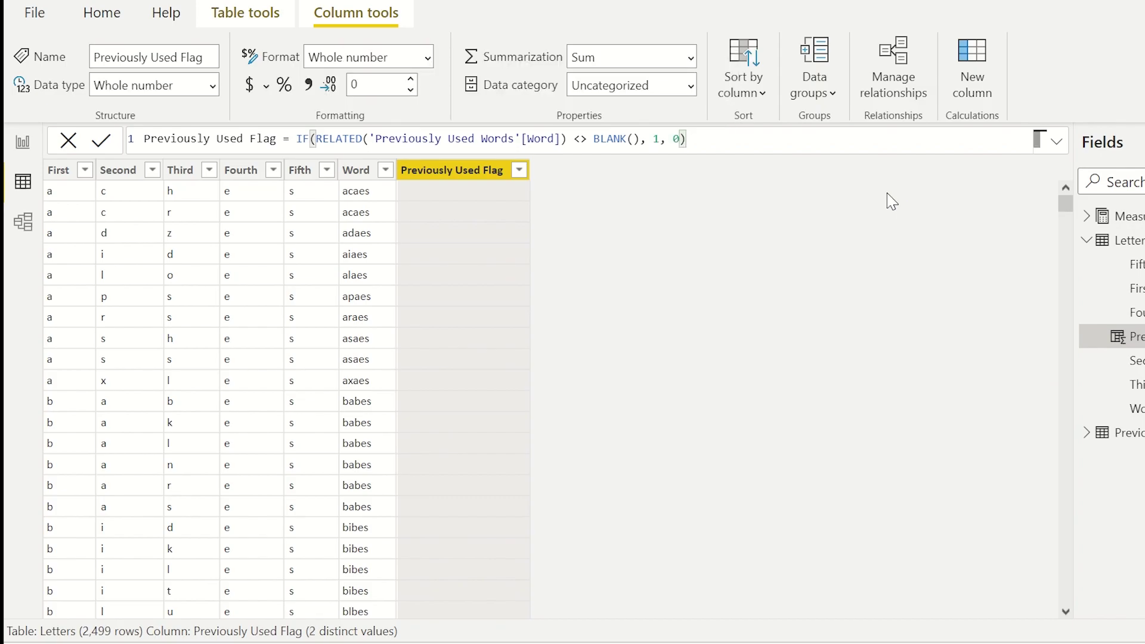
left_click(520, 170)
left_click(560, 380)
left_click(560, 415)
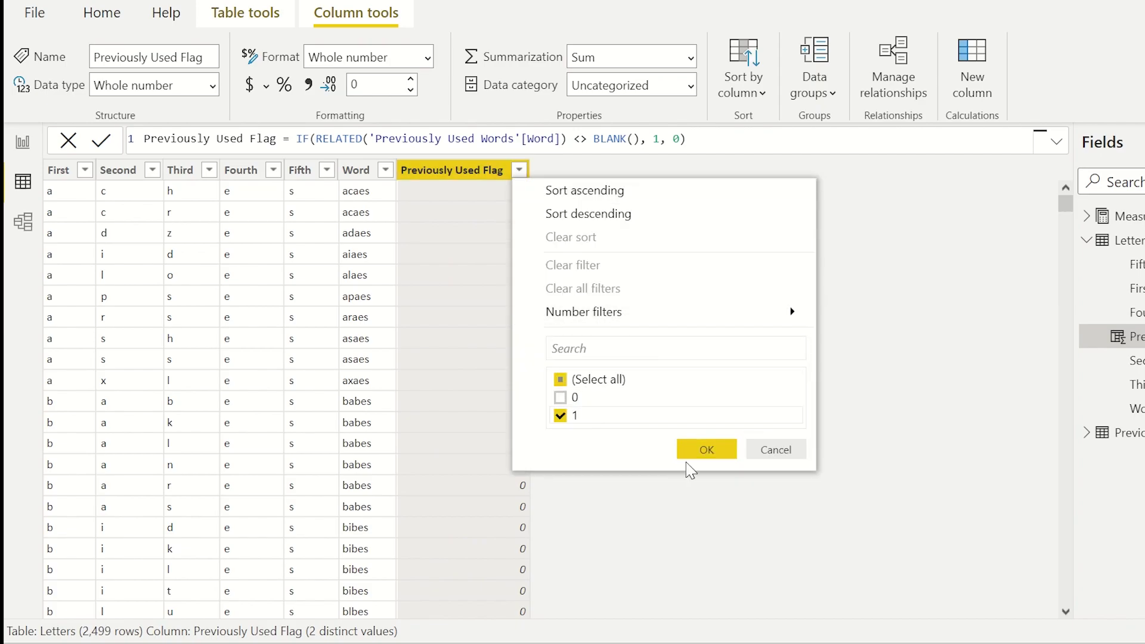
left_click(693, 453)
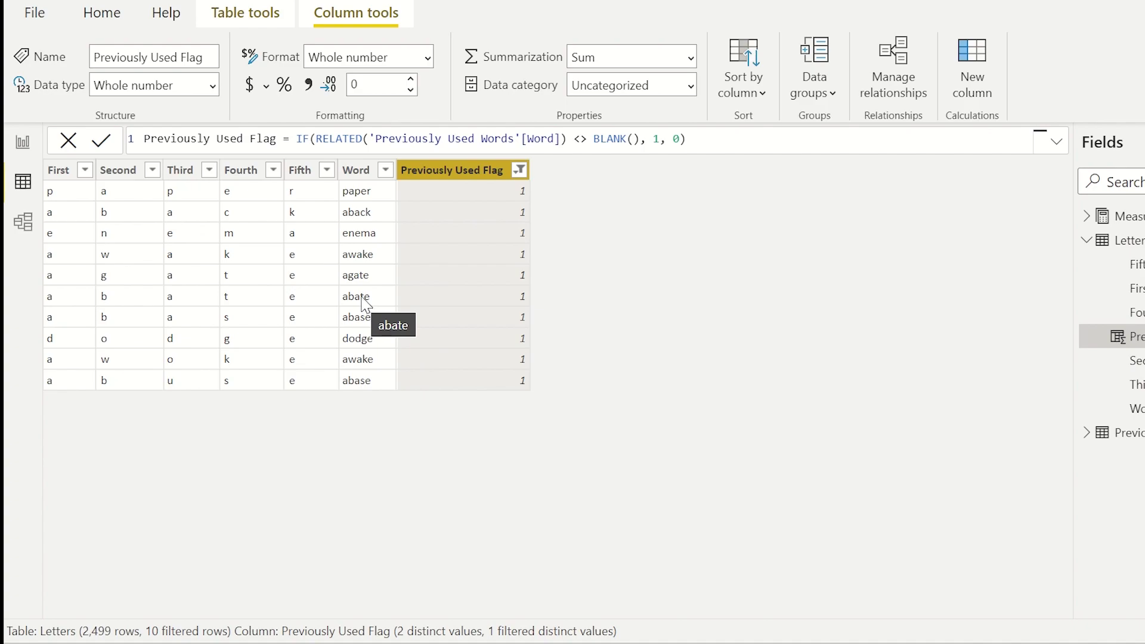
left_click(519, 170)
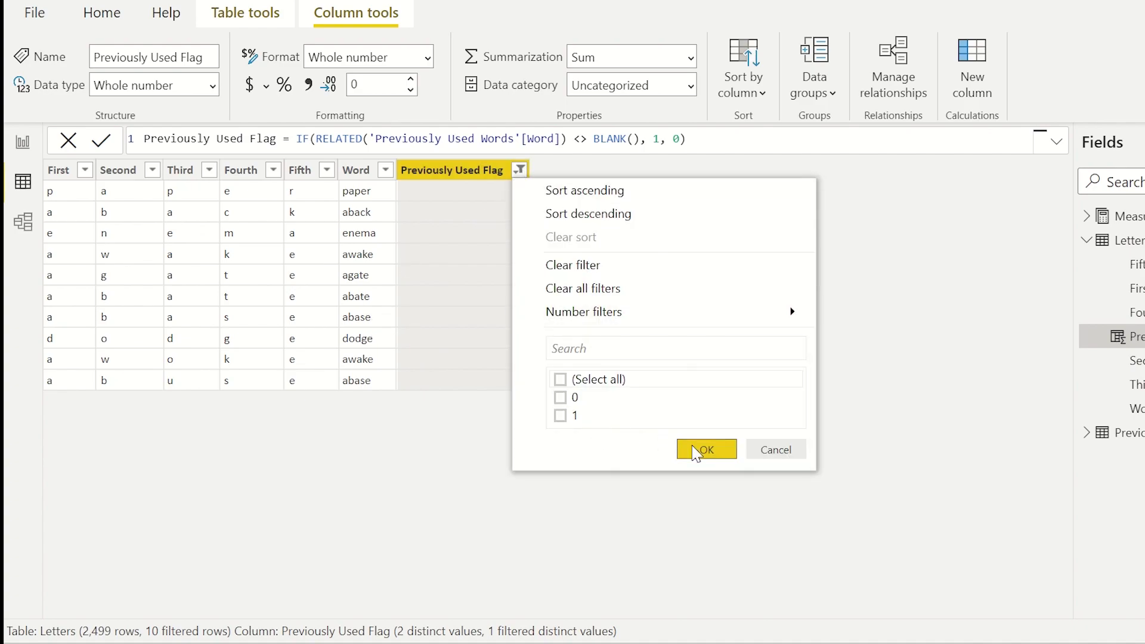
left_click(562, 380)
left_click(705, 451)
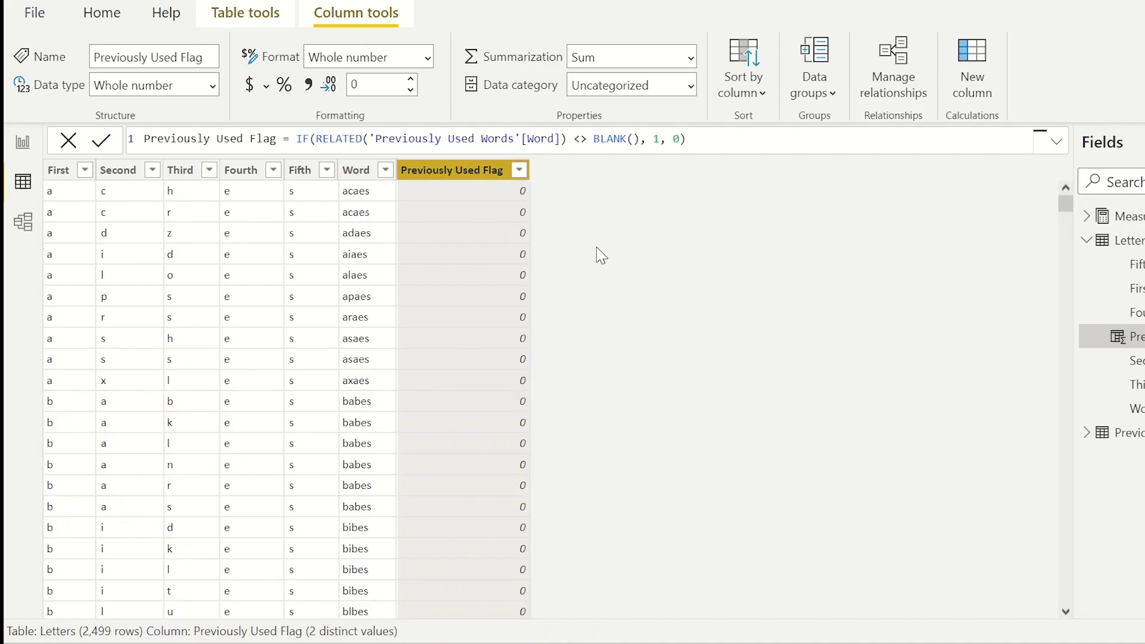
left_click(54, 171)
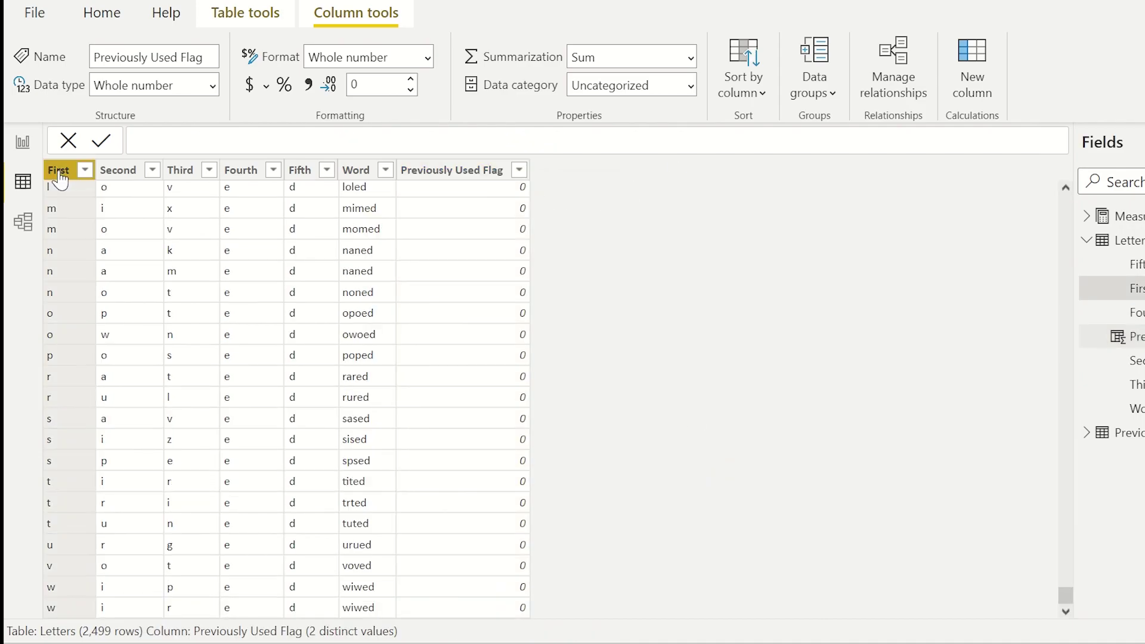
left_click(22, 144)
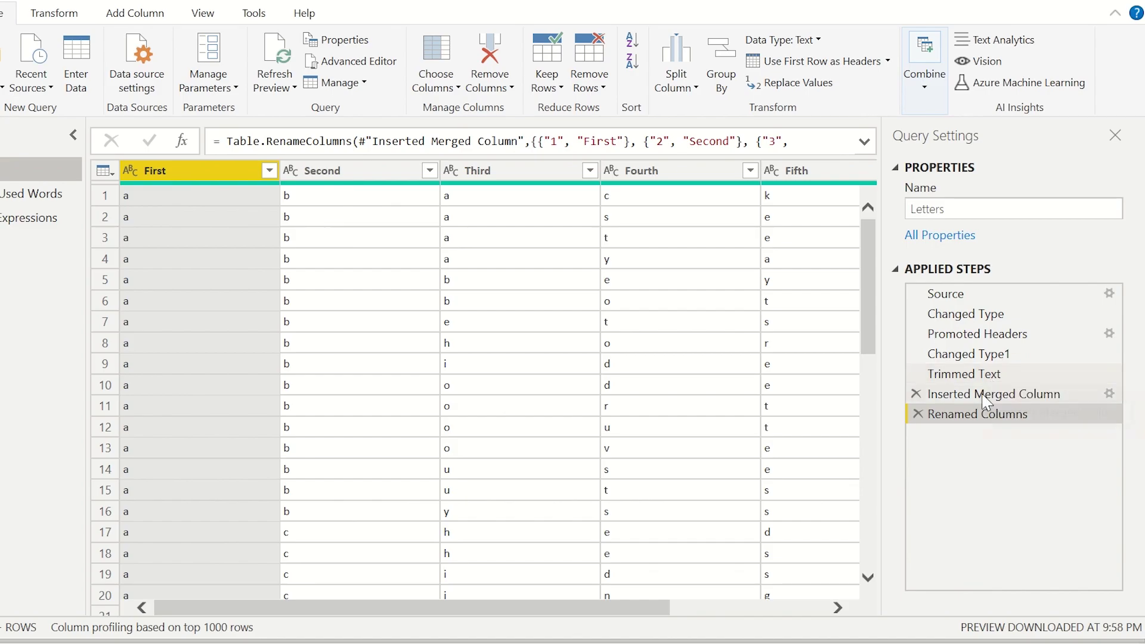
Step: Preview the Letters query at Inserted Merged Column, checking the word aback, then at Trimmed Text
left_click(984, 395)
left_click_drag(662, 608, 813, 598)
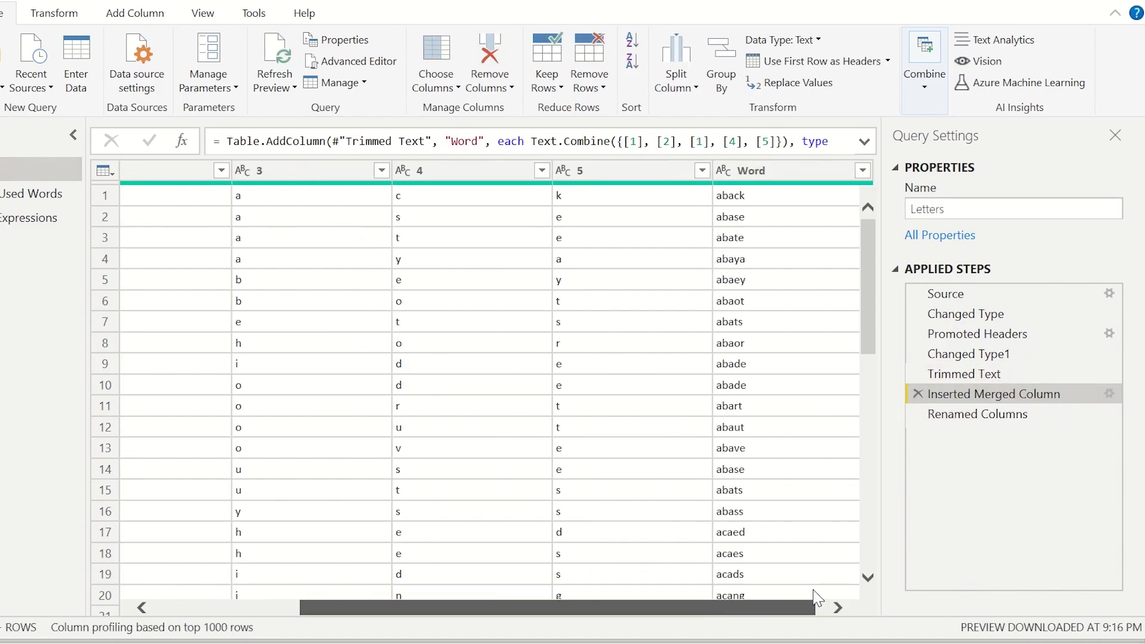
left_click(752, 173)
left_click(716, 195)
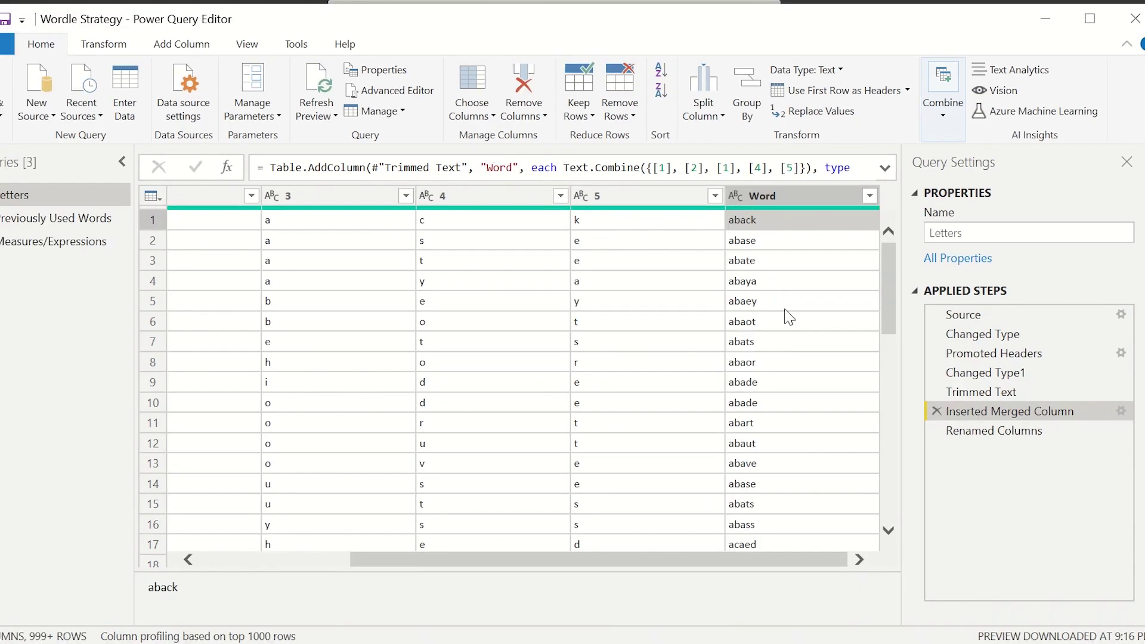
left_click(999, 397)
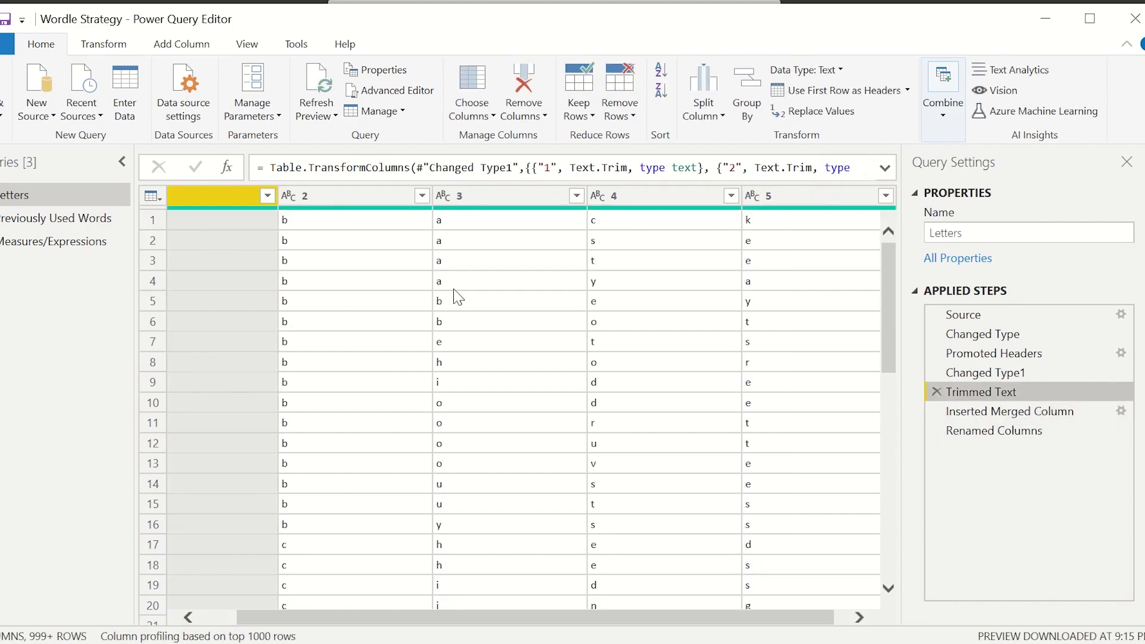
left_click_drag(709, 622, 812, 619)
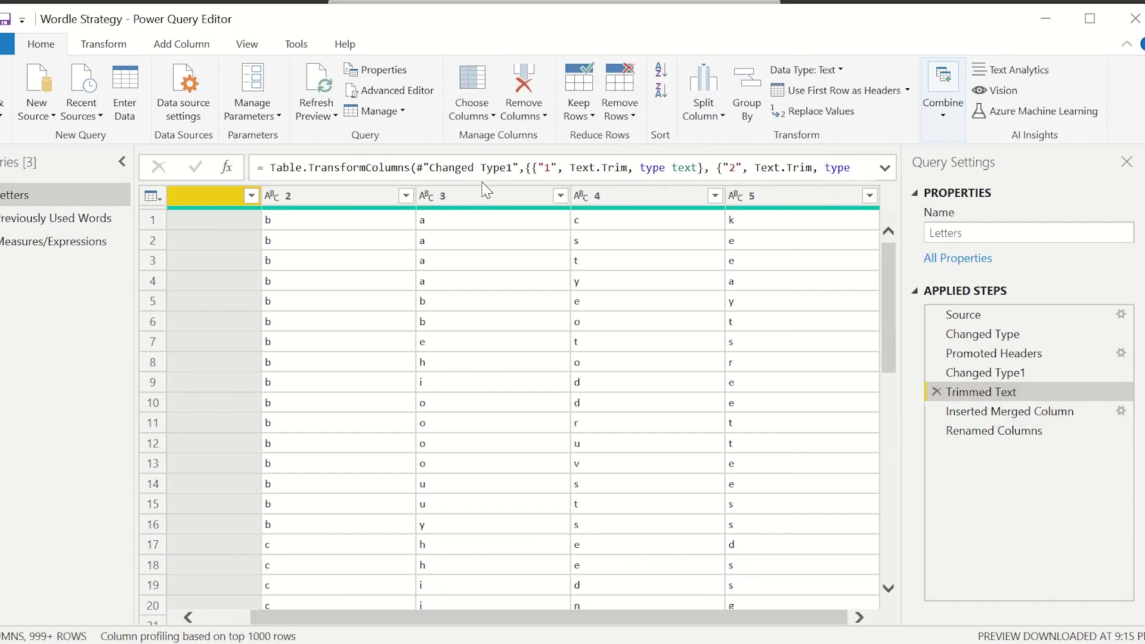
left_click(119, 44)
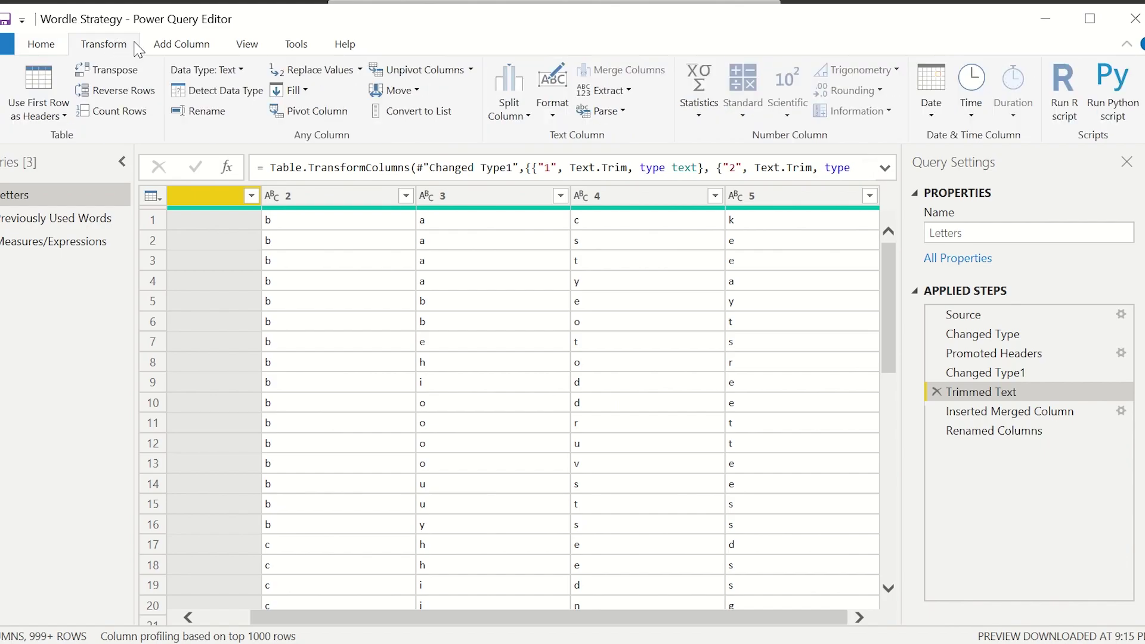
left_click(200, 45)
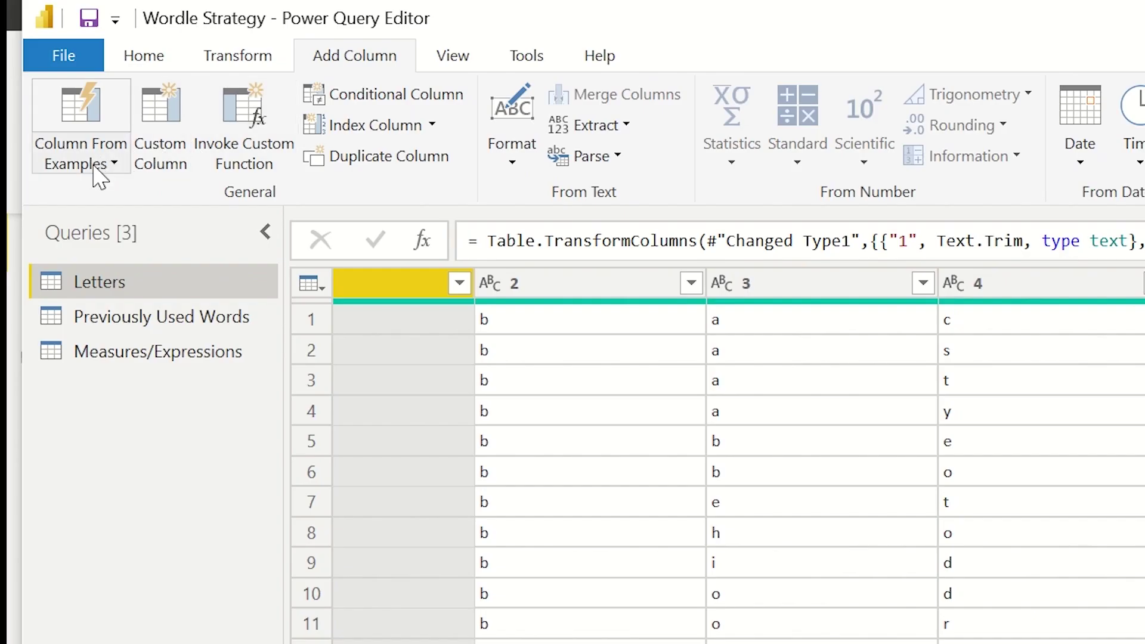
left_click(13, 118)
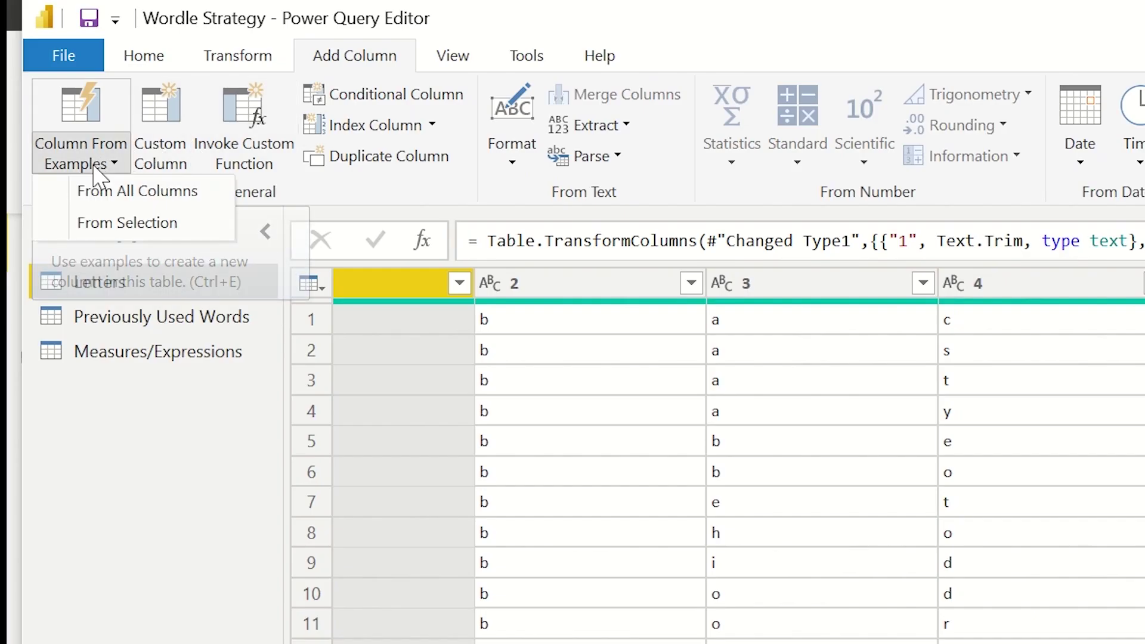
left_click(155, 191)
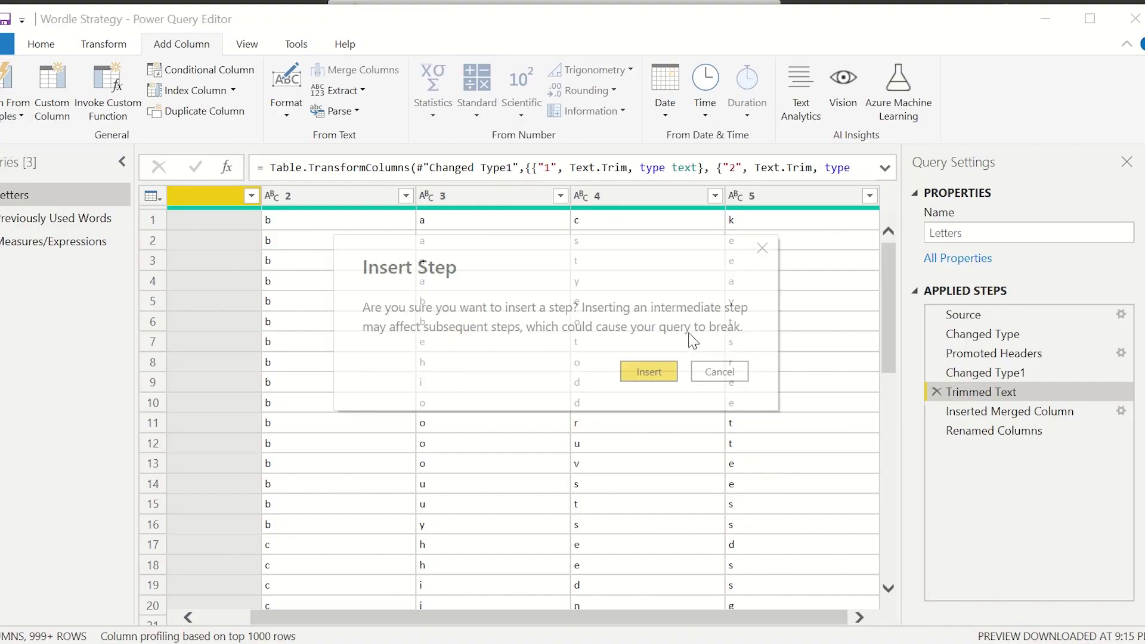
left_click(648, 371)
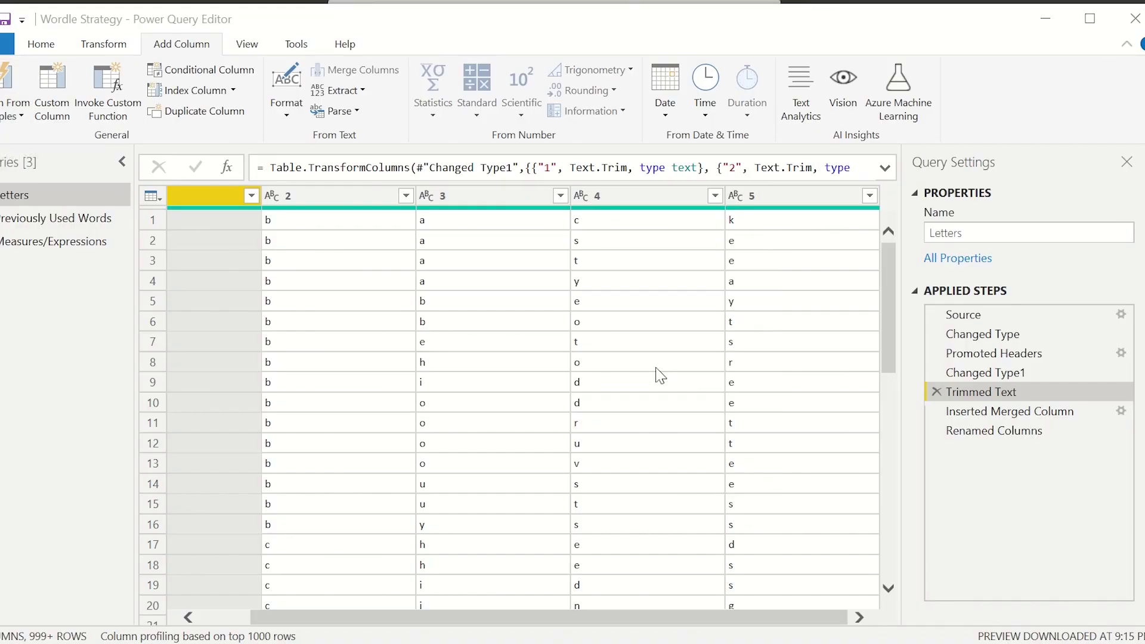
scroll(650, 405, "down", 10)
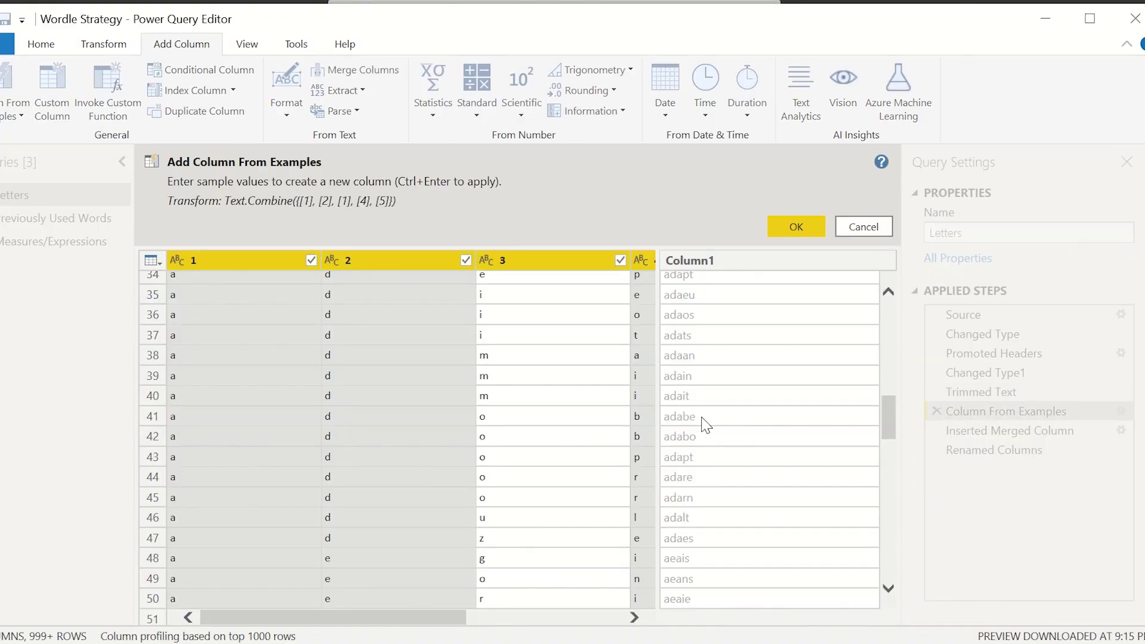
left_click(699, 379)
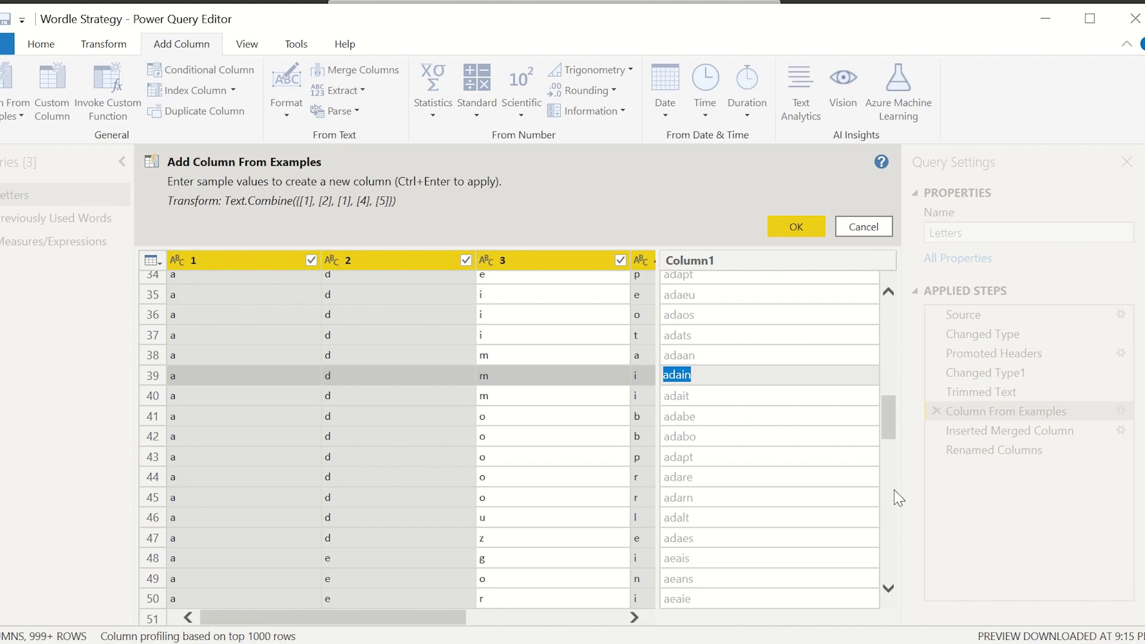
type("adm")
key("Return")
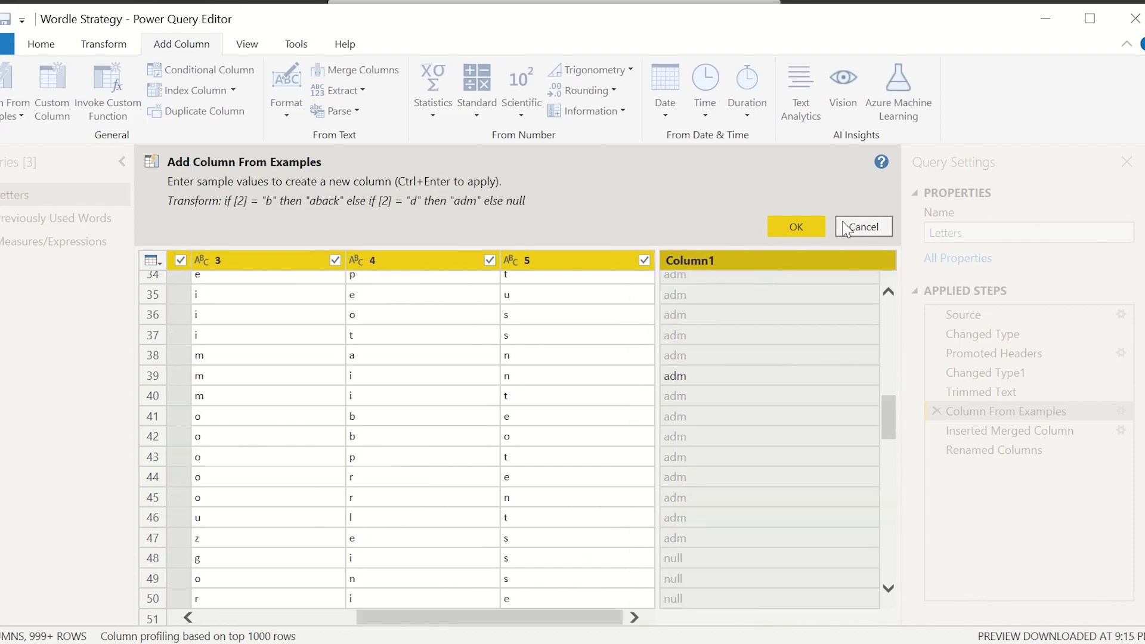
left_click(863, 226)
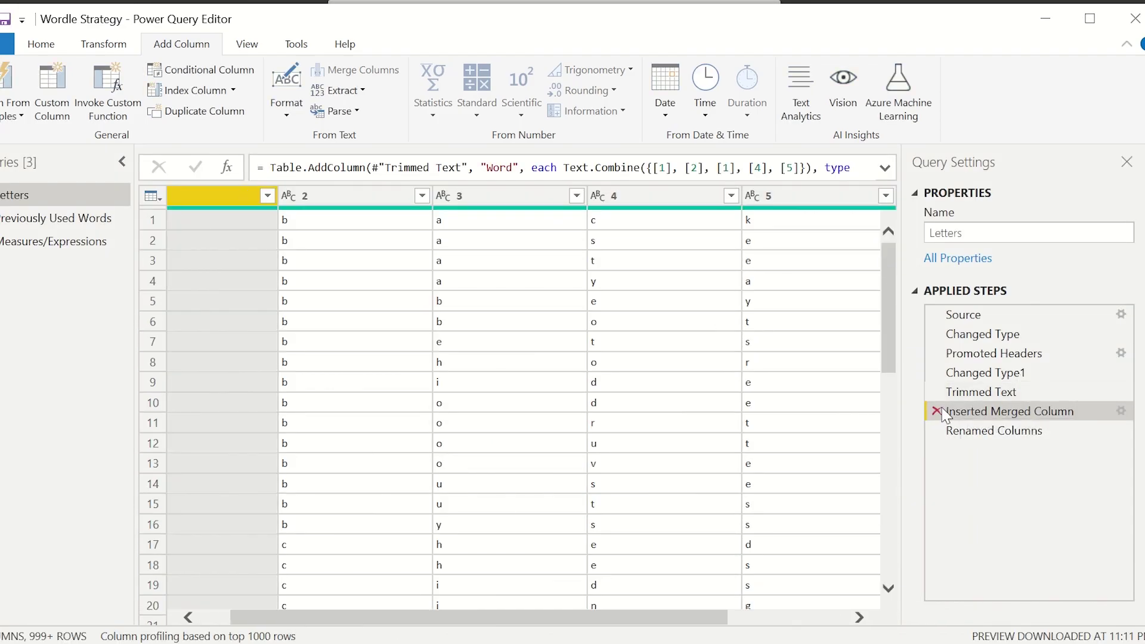
Step: Rebuild the no-separator merge of the five letter columns and delete the old merge step
left_click(775, 197, "shift")
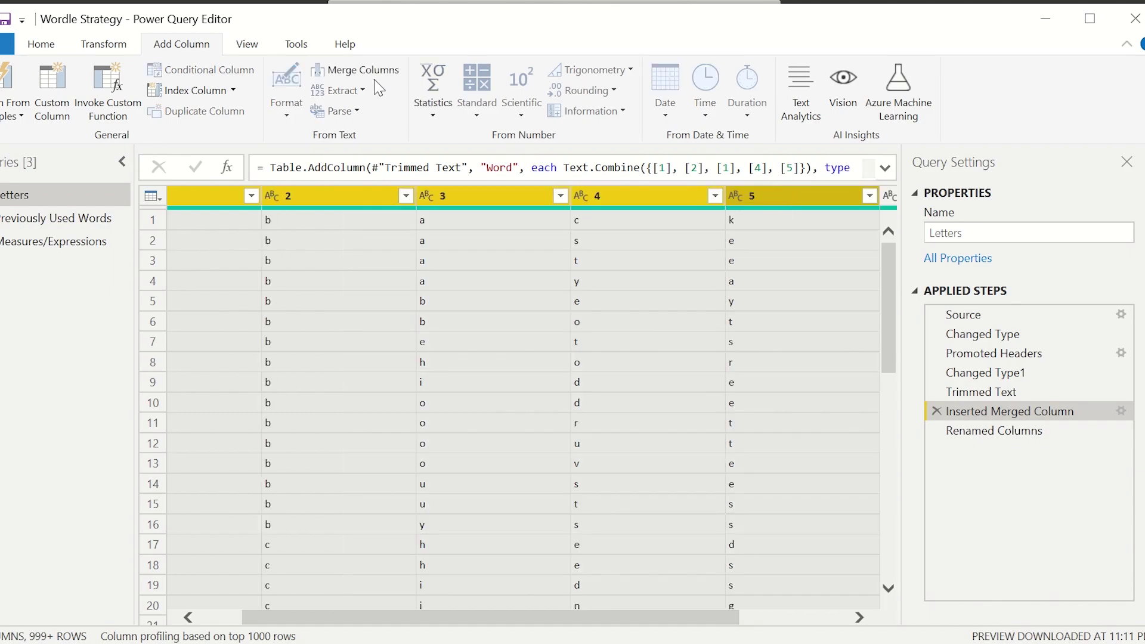
left_click(355, 70)
left_click(673, 379)
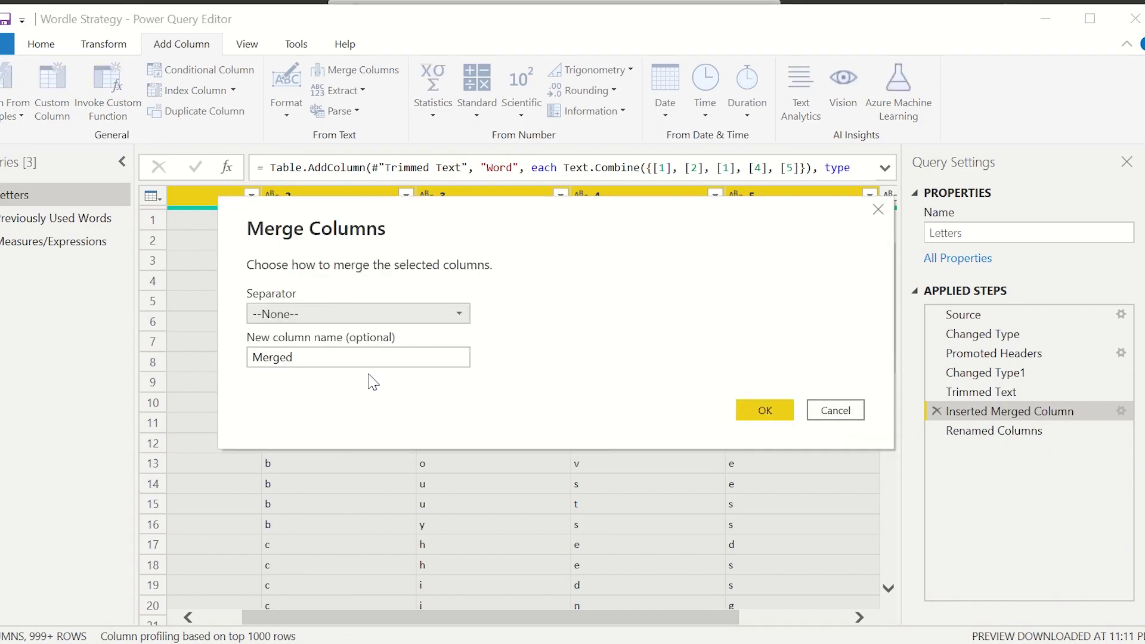
left_click(778, 410)
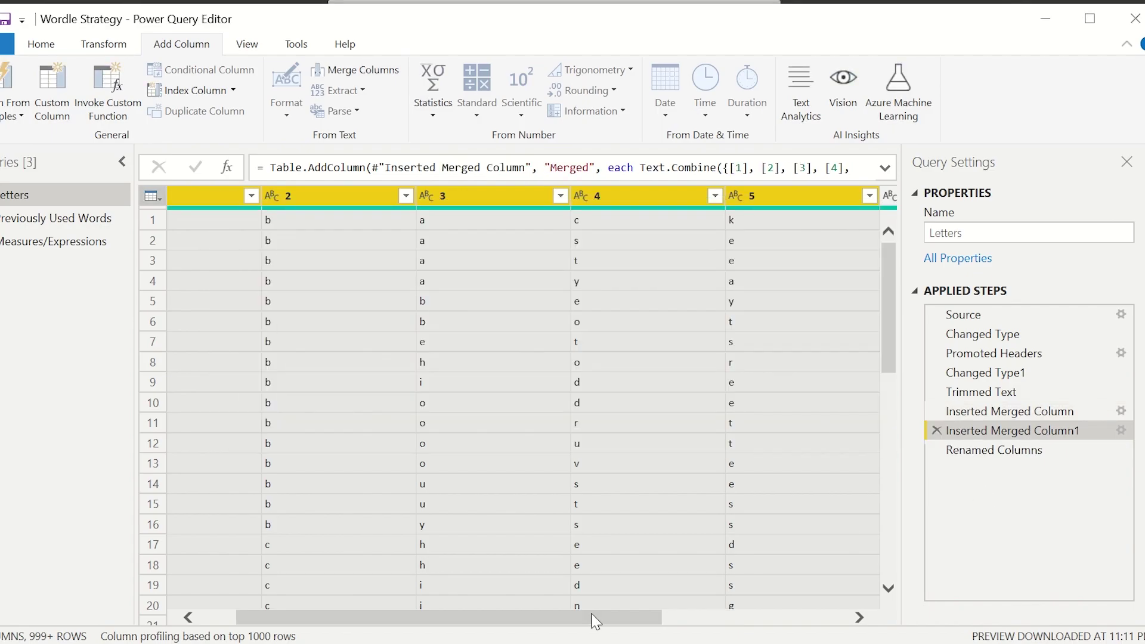
left_click_drag(595, 619, 999, 603)
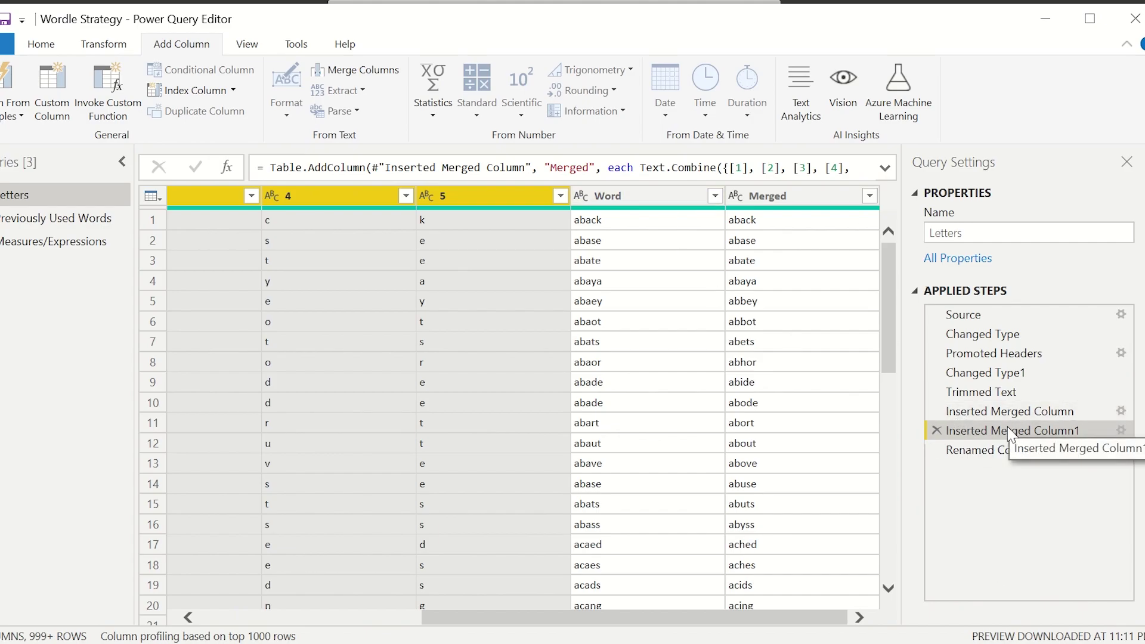
left_click_drag(1007, 429, 1003, 413)
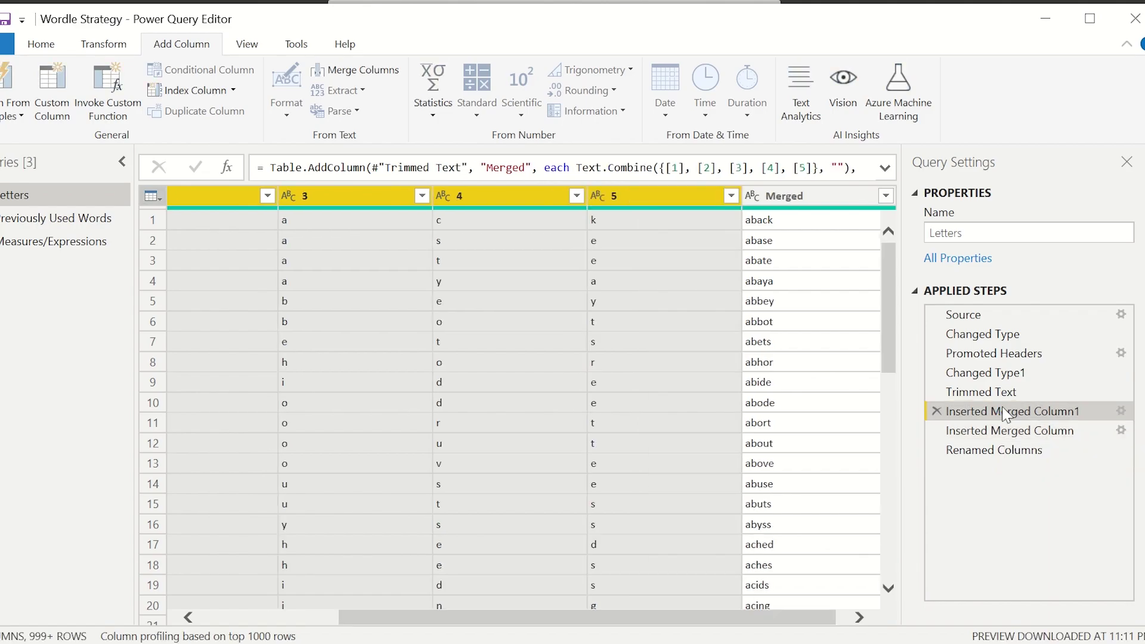
left_click(949, 434)
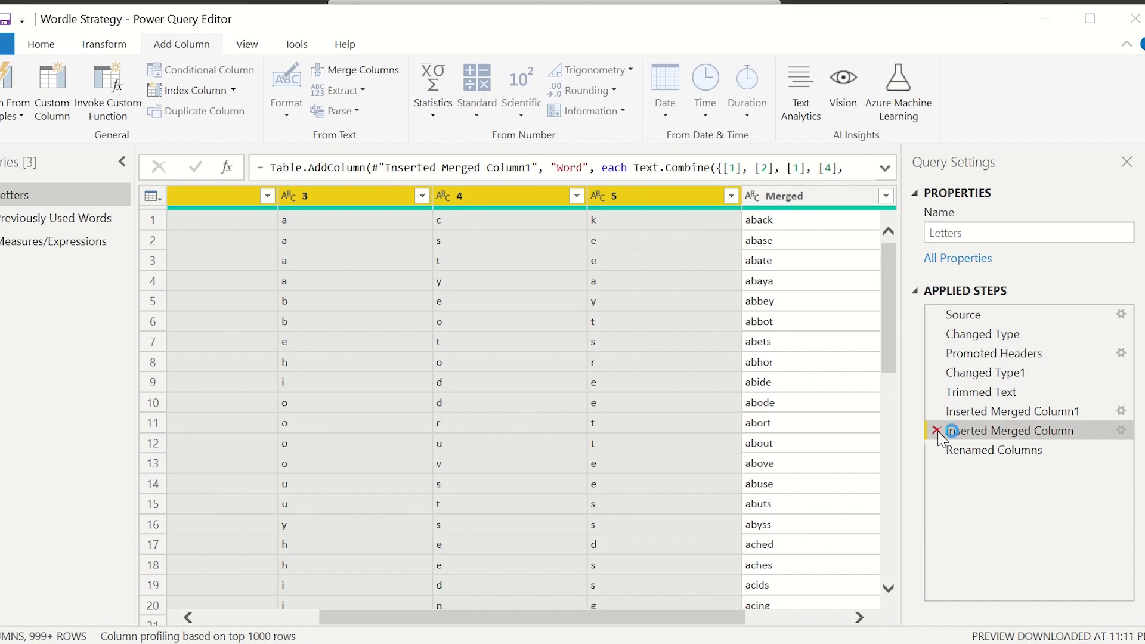
left_click(937, 431)
left_click(656, 372)
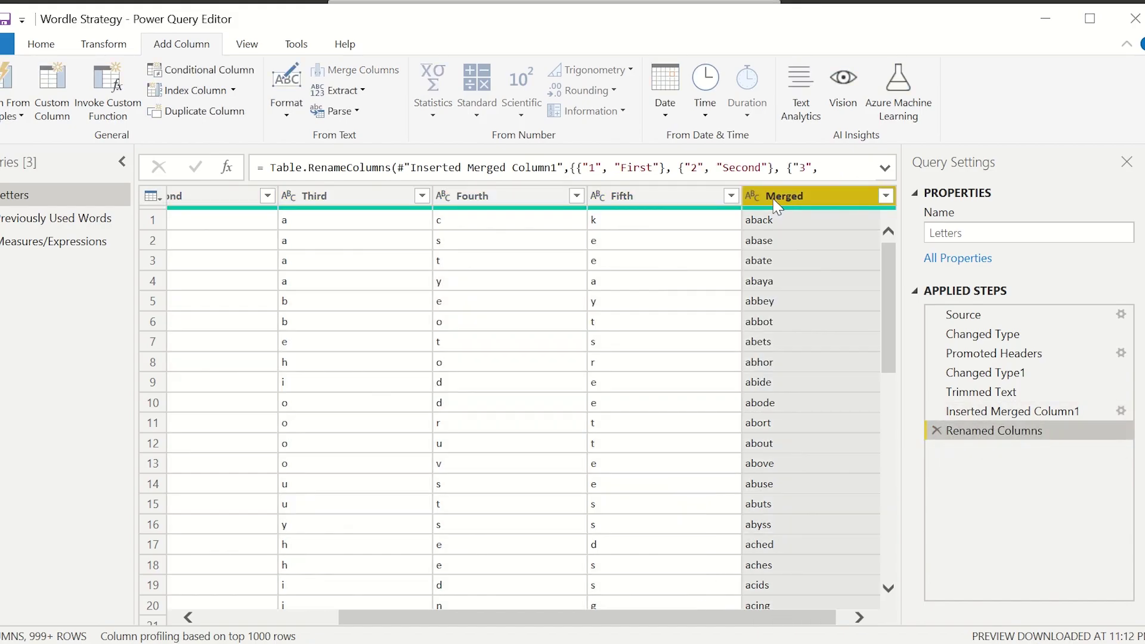
Step: Rename the Merged column to Word
double_click(777, 200)
type("Word")
key("Return")
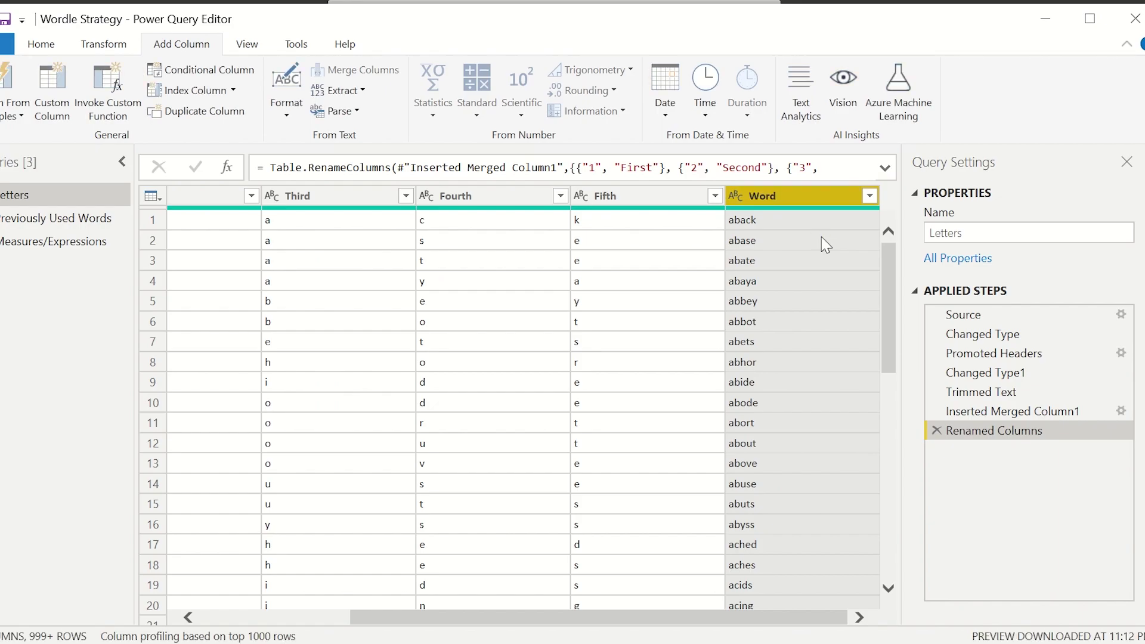
left_click(38, 48)
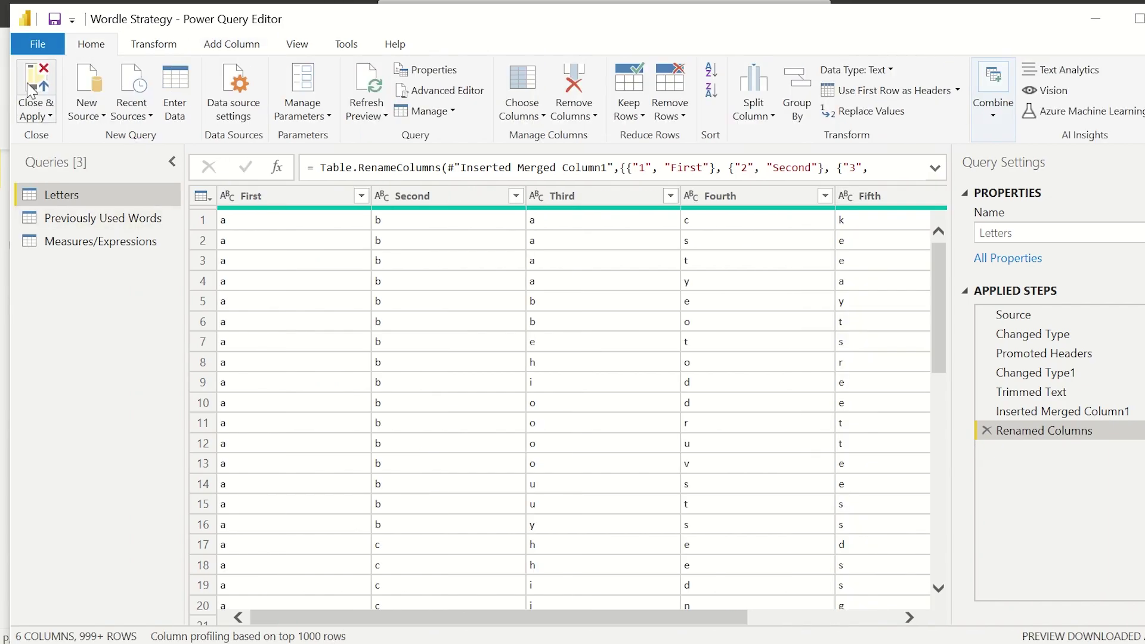
Step: Apply the query changes and filter Letters to Previously Used Flag 1, leaving 163 words
left_click(50, 105)
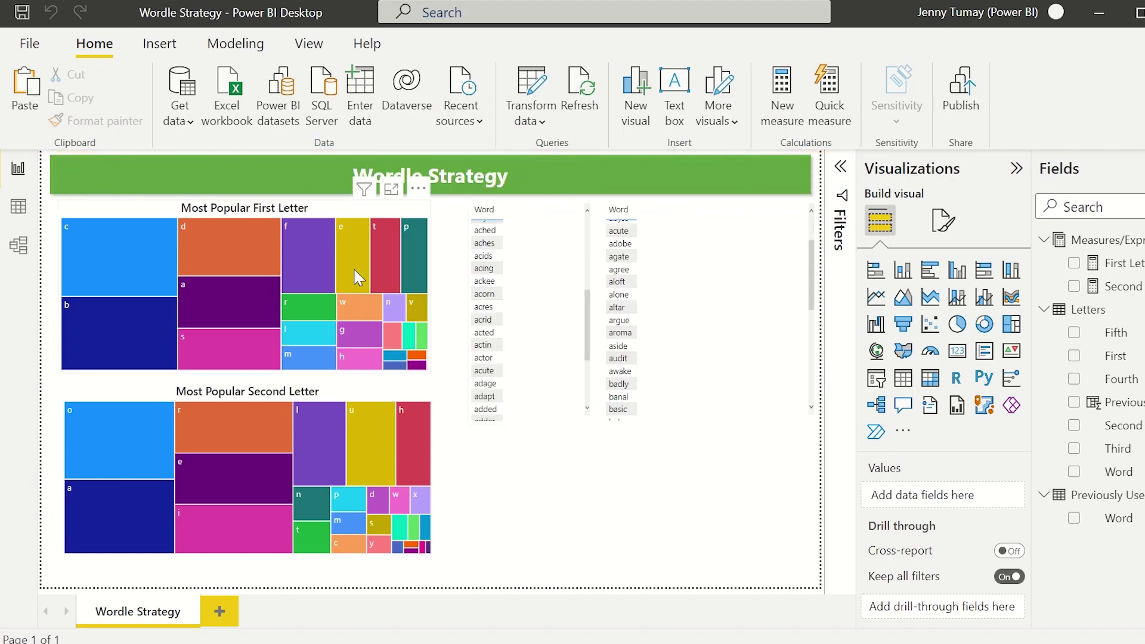
left_click(19, 207)
left_click(439, 196)
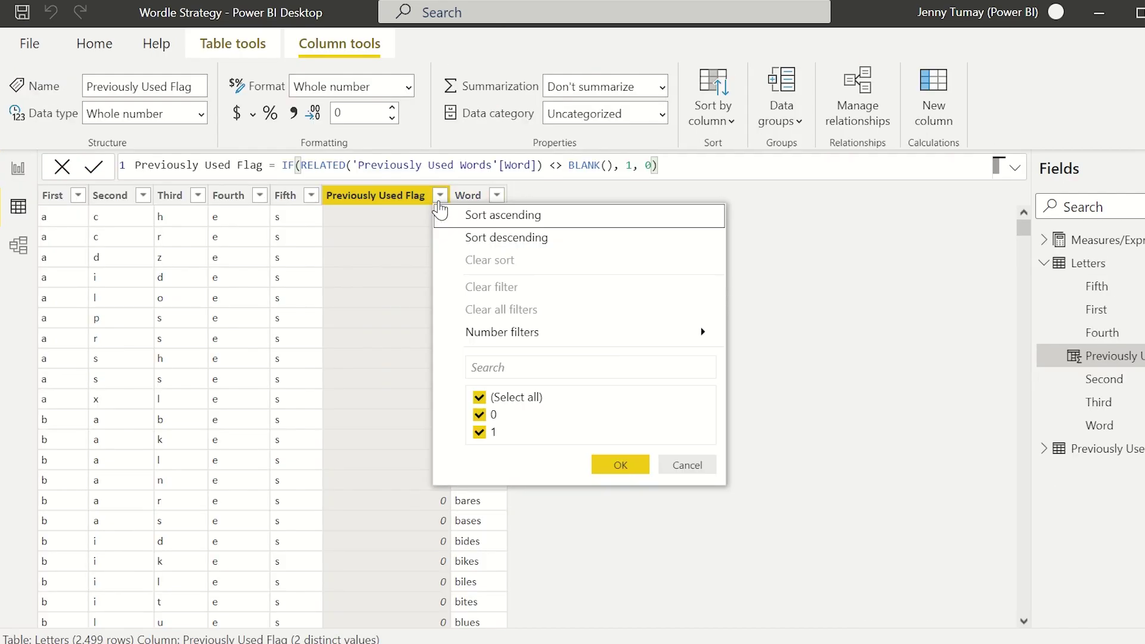
left_click(479, 414)
left_click(617, 465)
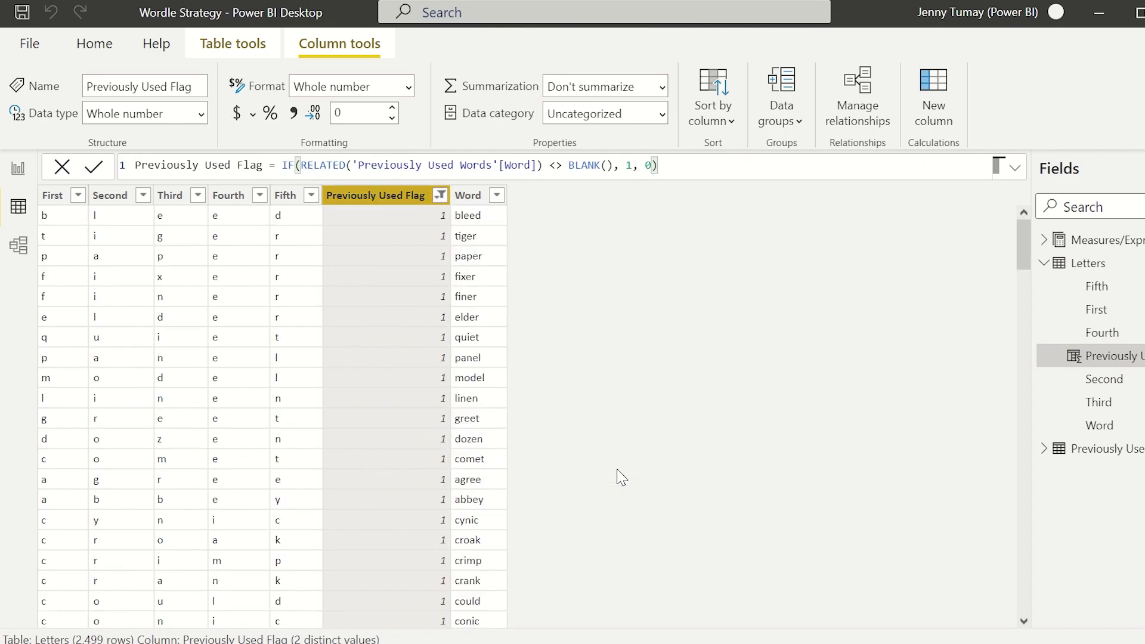
scroll(618, 466, "down", 20)
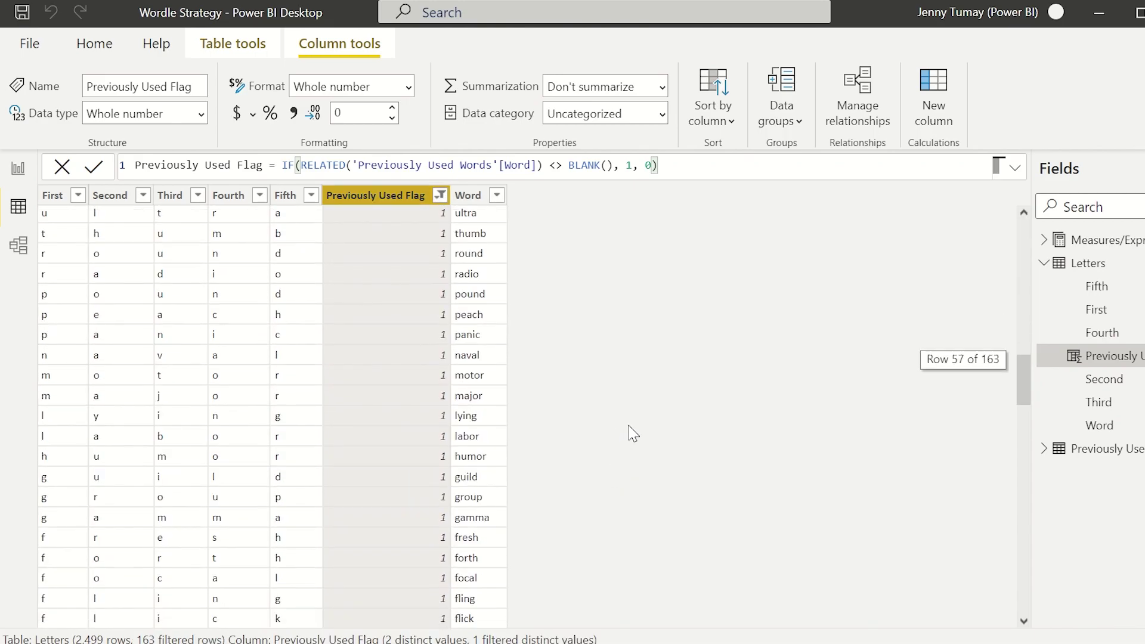
scroll(631, 420, "down", 20)
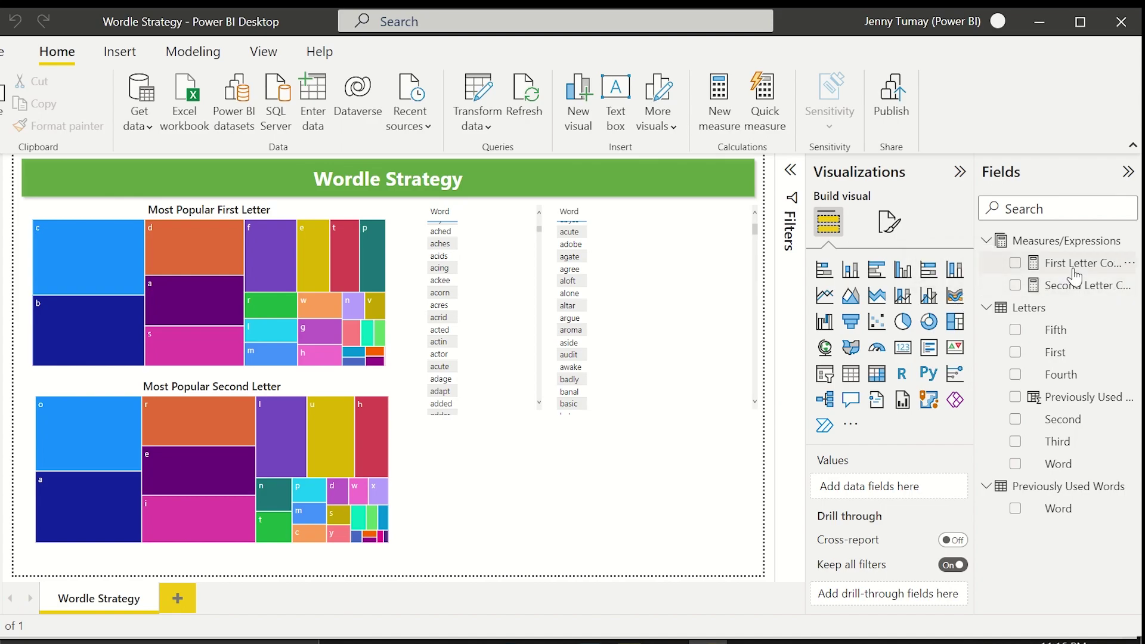
Step: Wrap First Letter Count in CALCULATE filtered on Letters[Previously Used Flag] = 0
left_click(1066, 268)
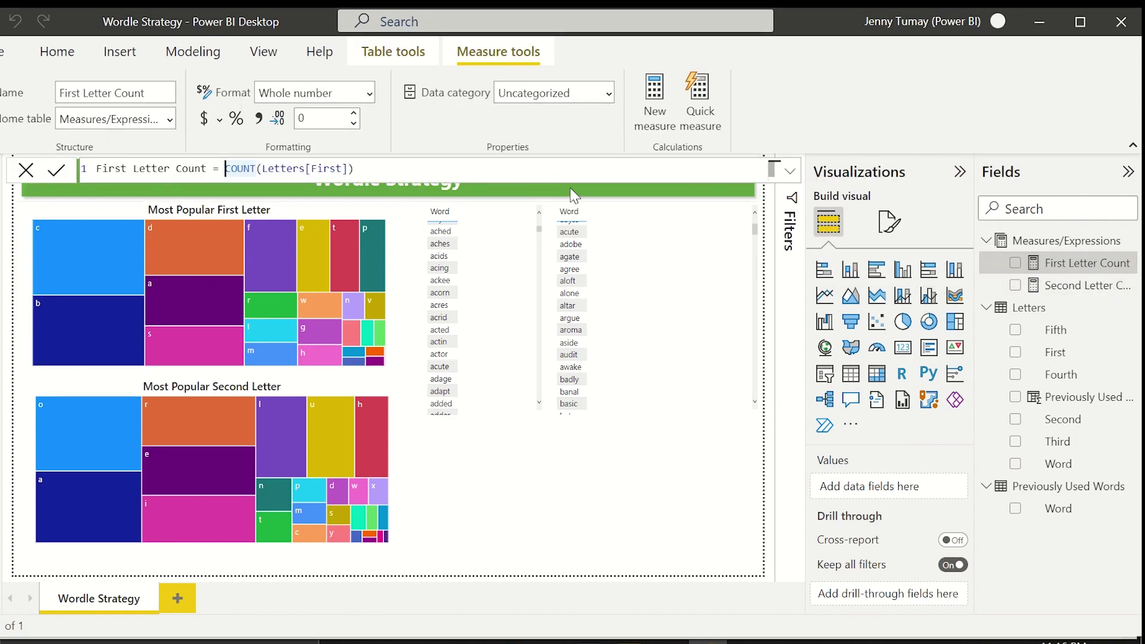
type("CALCULATE(")
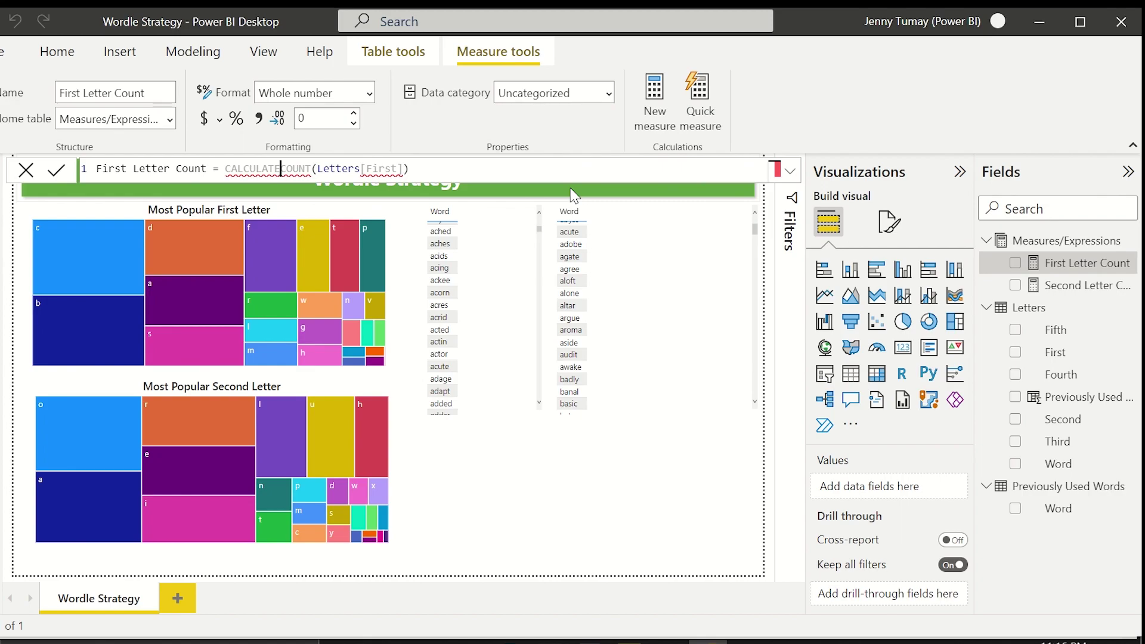
left_click(594, 174)
type(")")
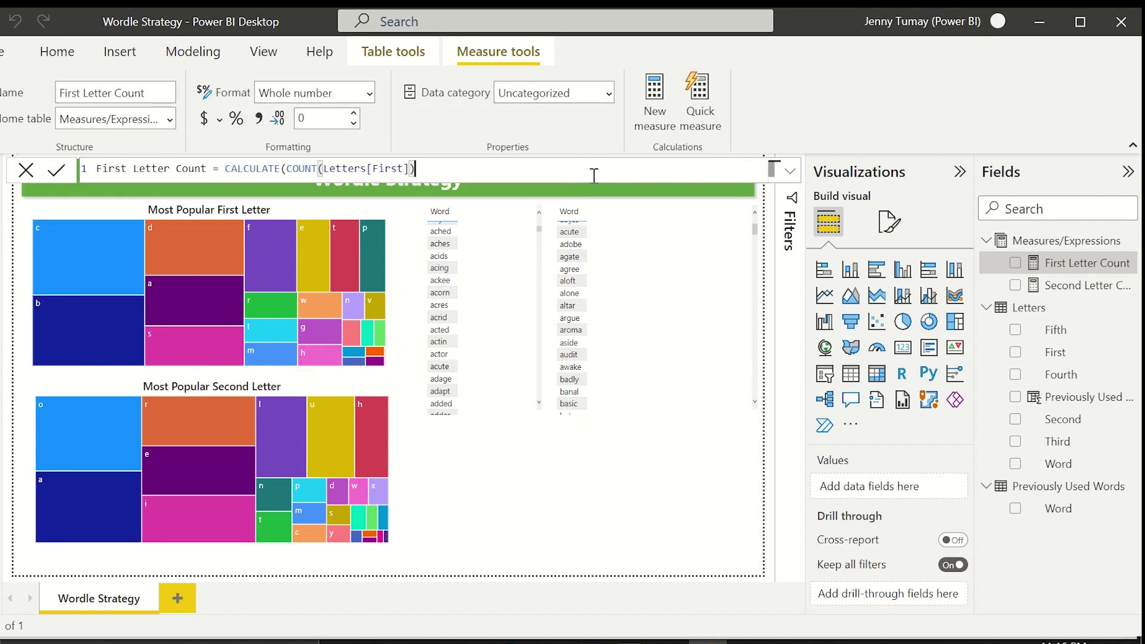
type(",")
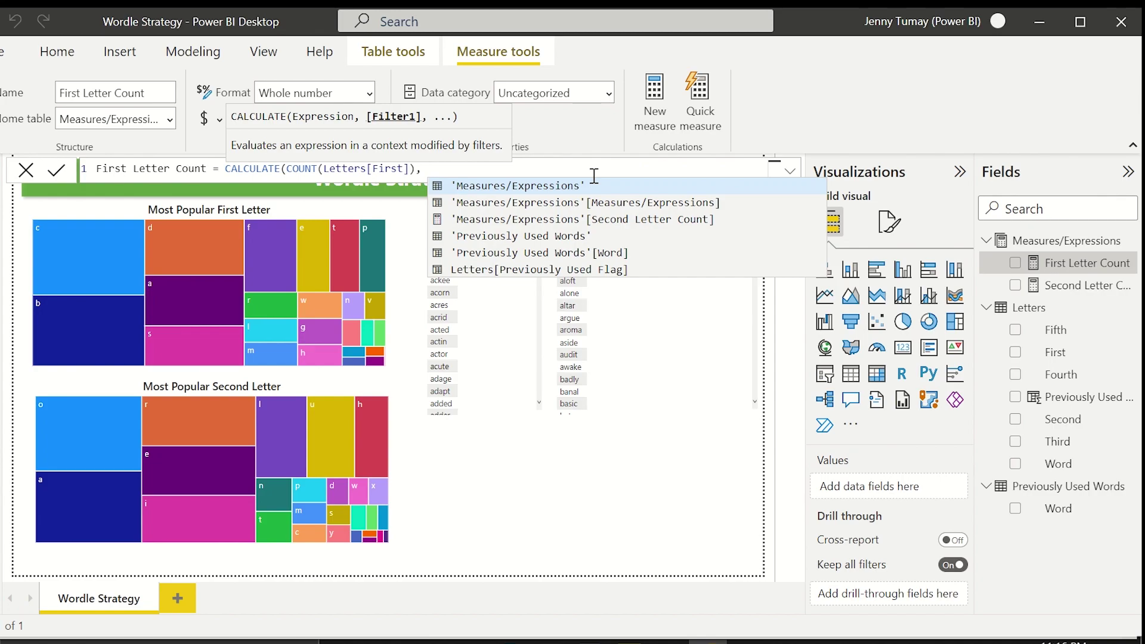
left_click(611, 271)
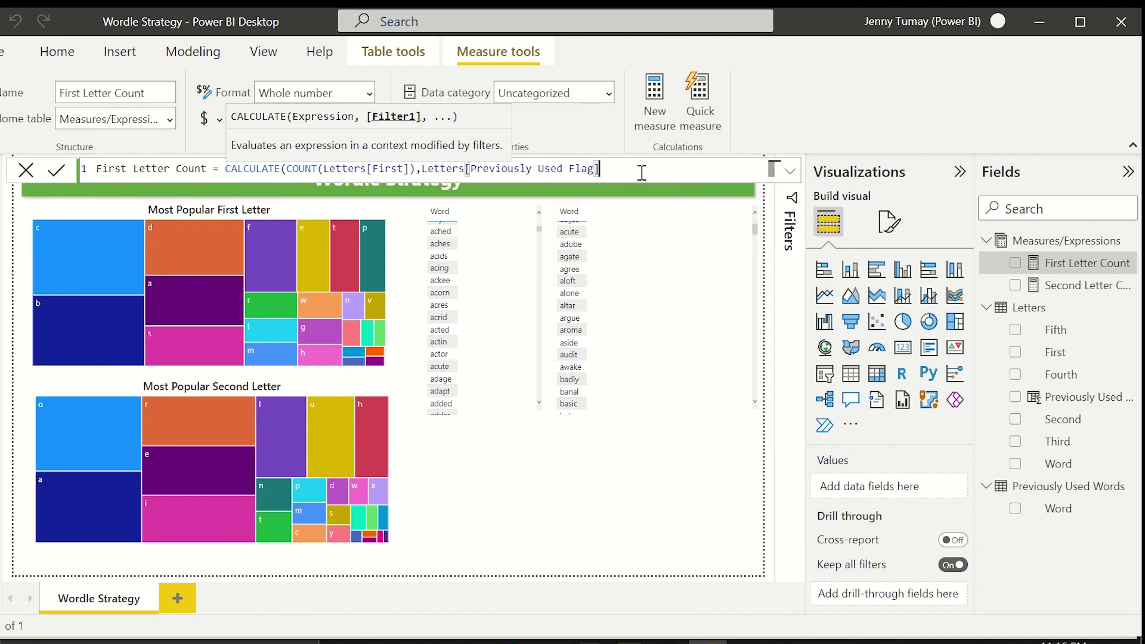
type("= 0)")
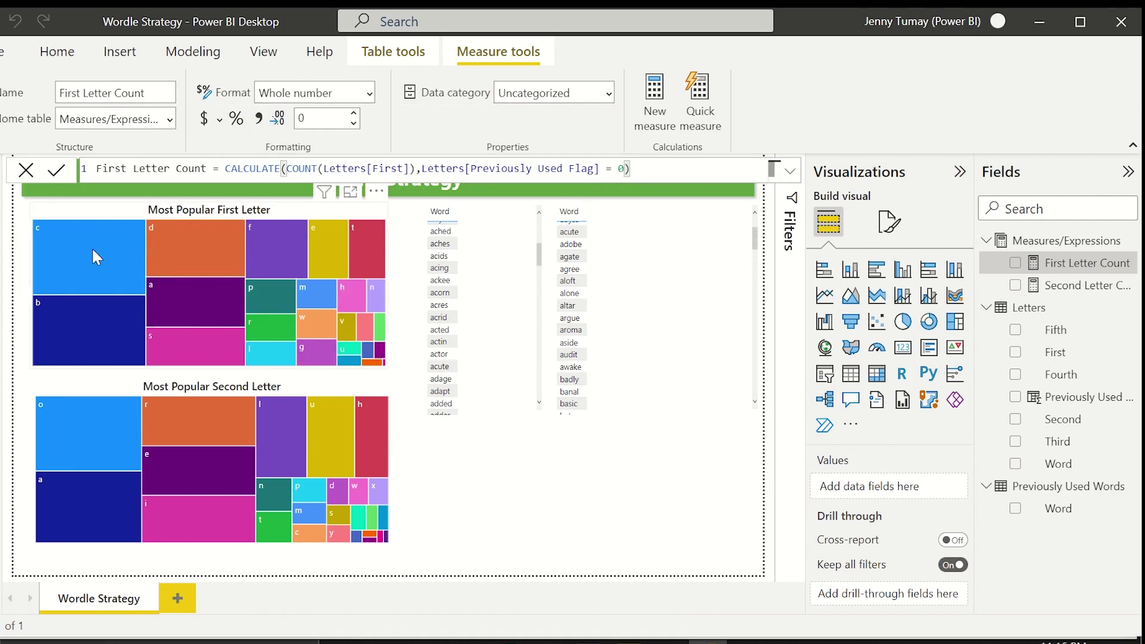
Step: Reuse the CALCULATE pattern in Second Letter Count and reposition the Word table
mouse_move(93, 249)
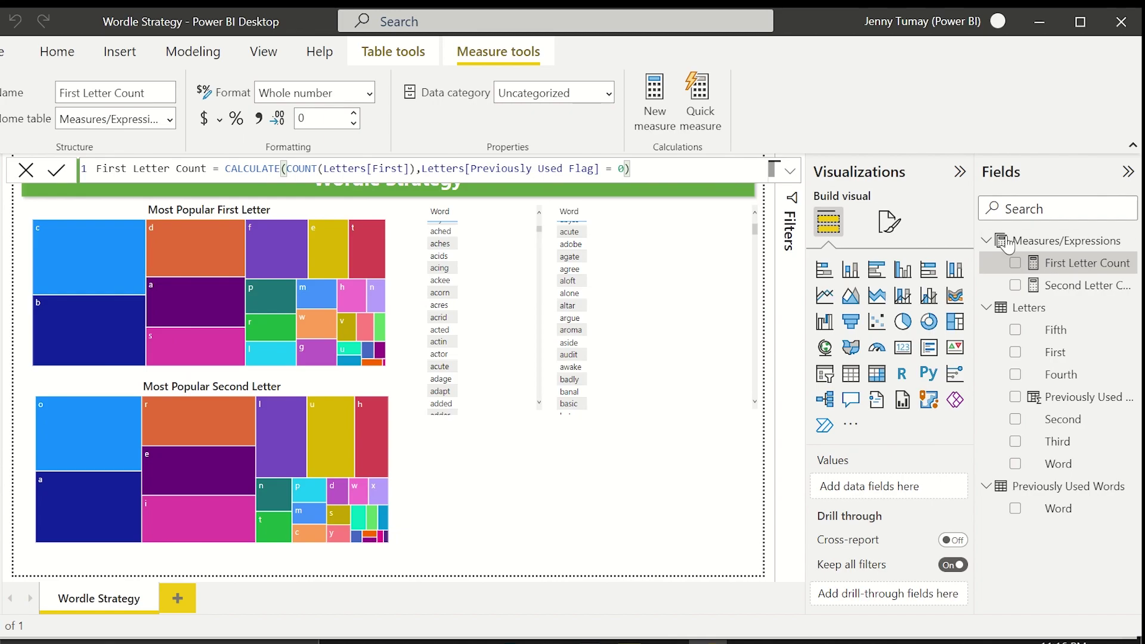
left_click(1070, 285)
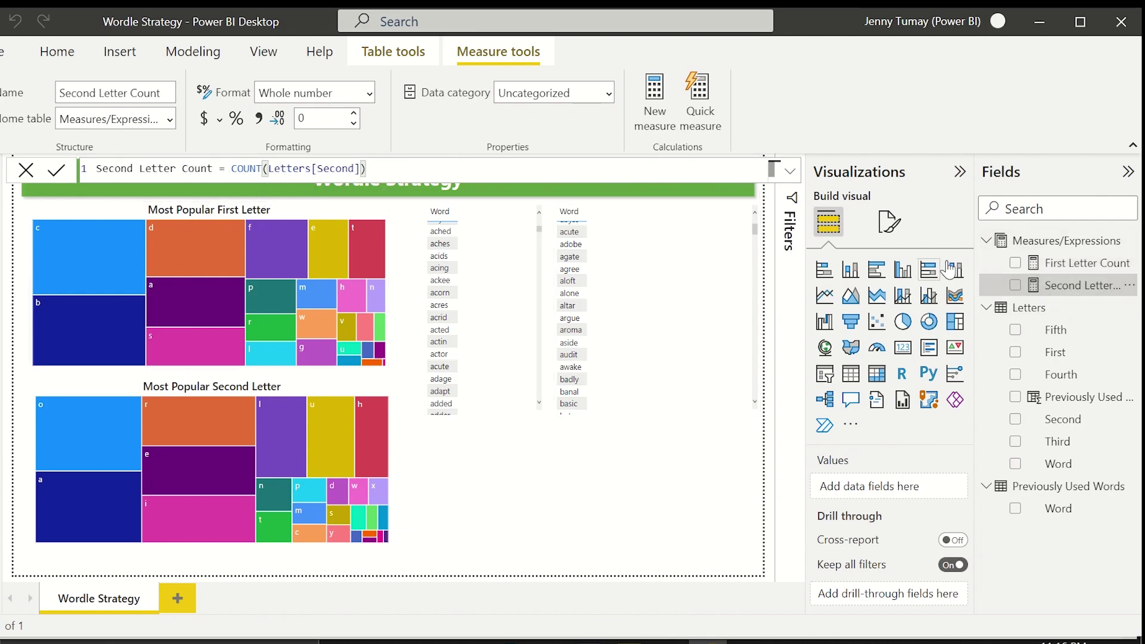
left_click(1051, 264)
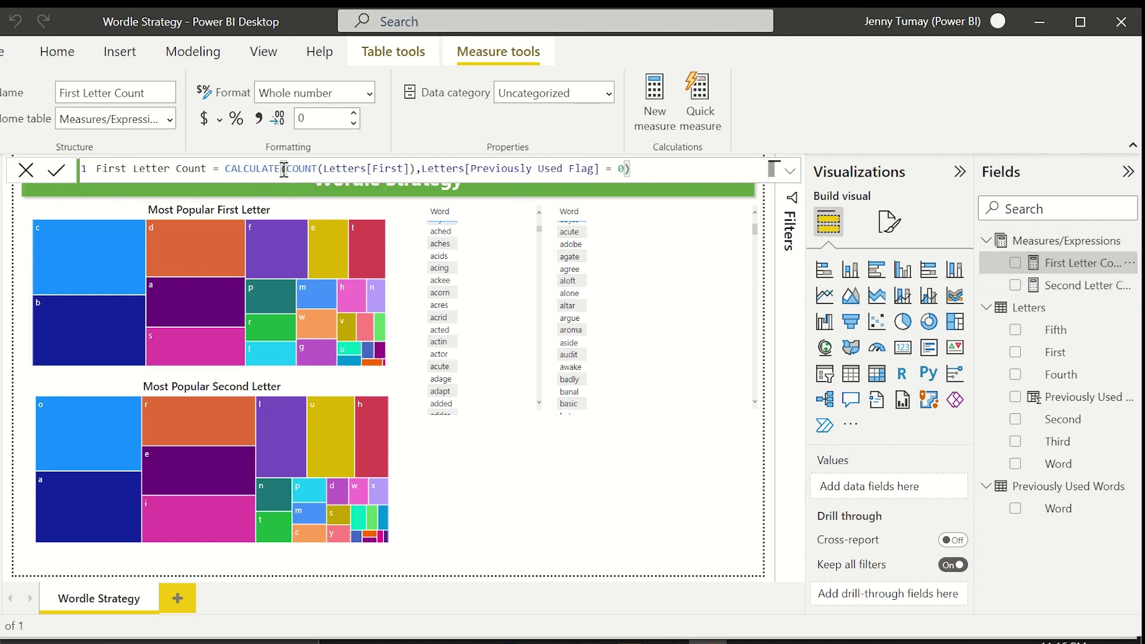
left_click_drag(680, 170, 225, 169)
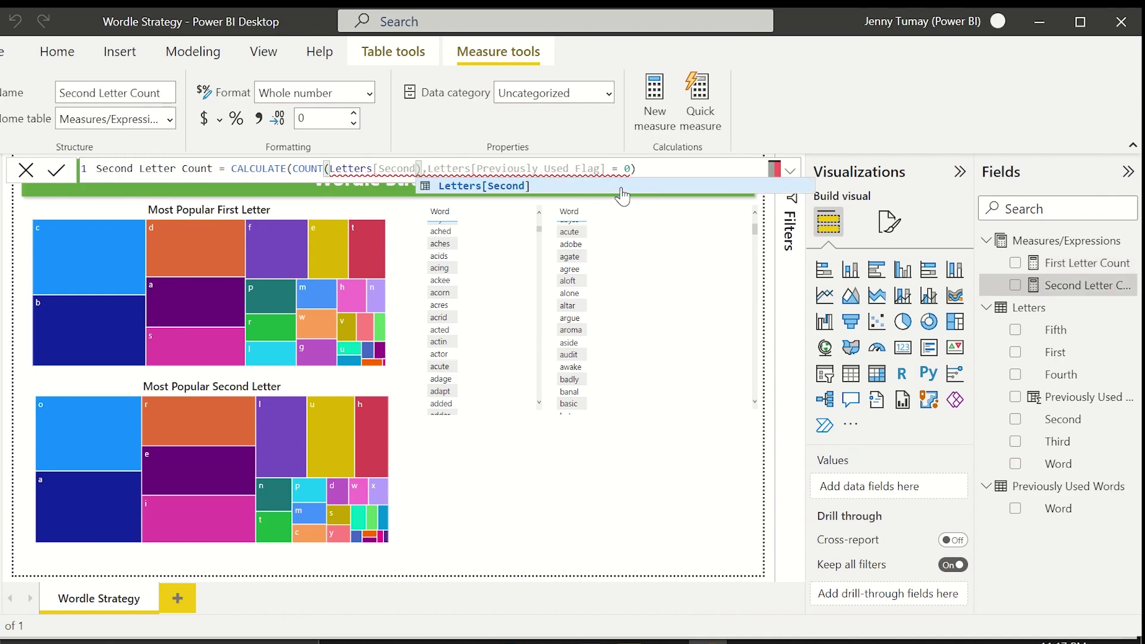
type(")")
left_click(678, 170)
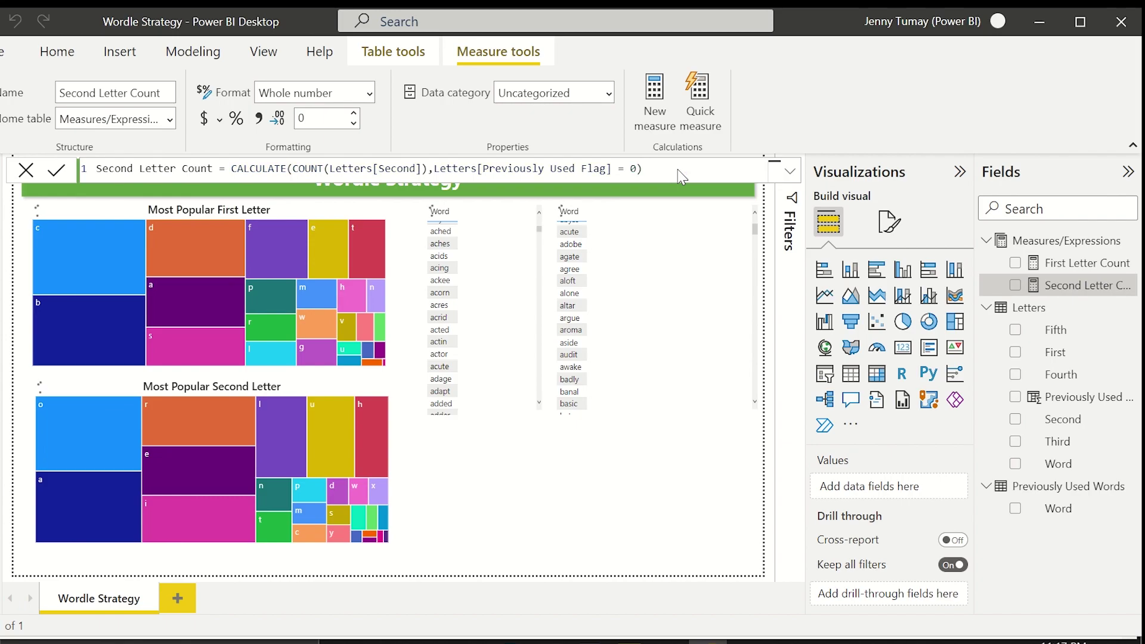
key("Return")
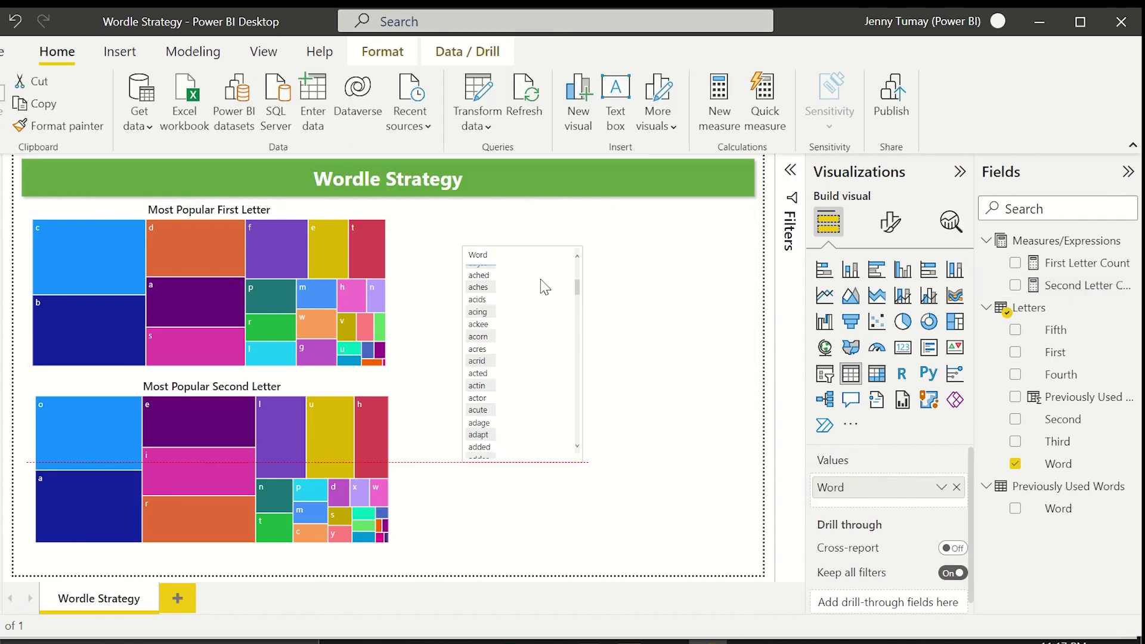
left_click_drag(542, 286, 508, 312)
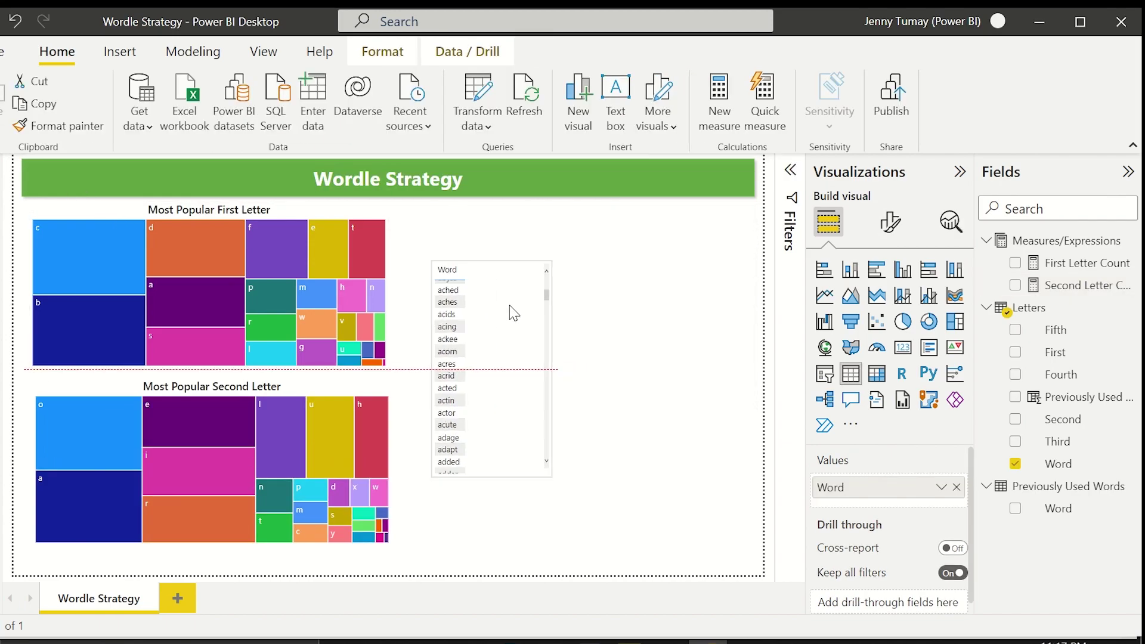
Step: Enlarge the Word table, then filter words by first letter c, second o, third a
left_click_drag(552, 486, 634, 521)
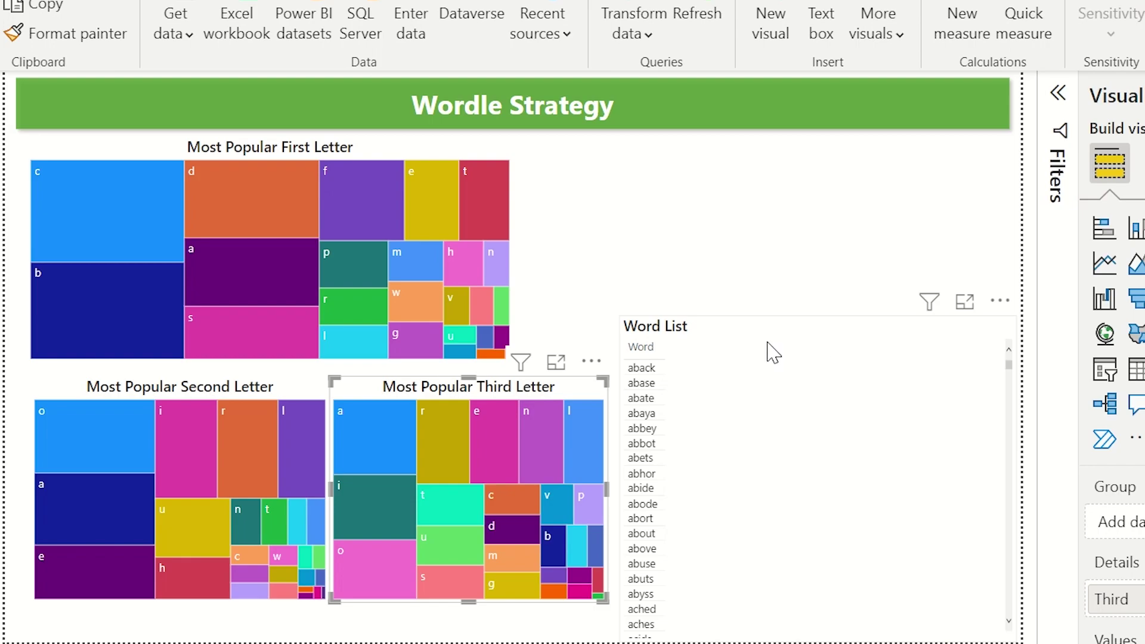
left_click(623, 273)
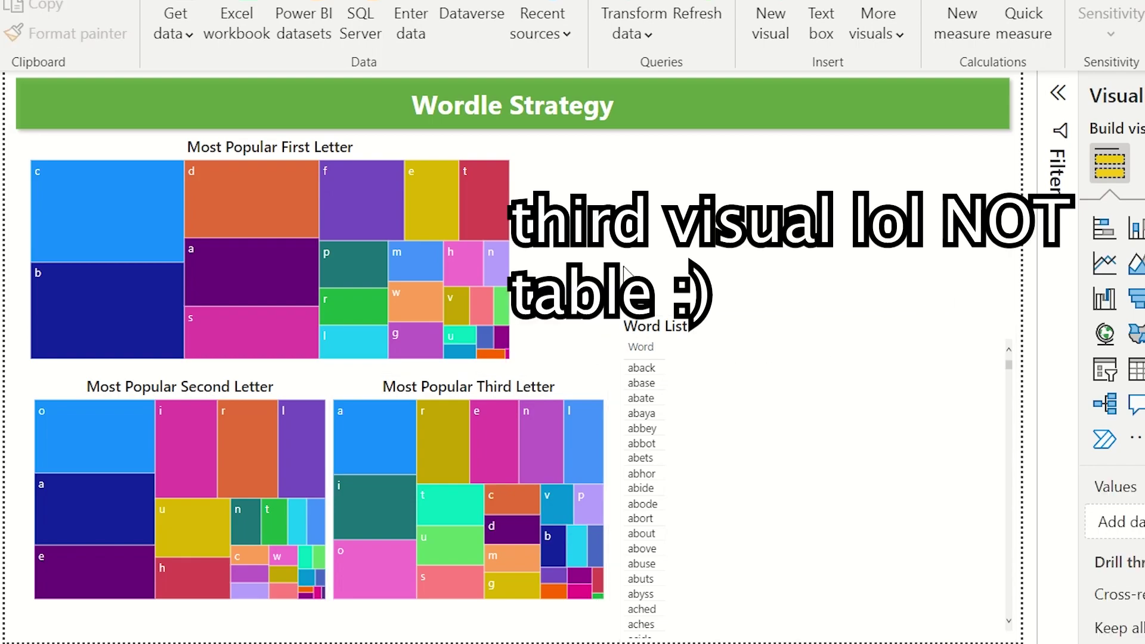
left_click(91, 209)
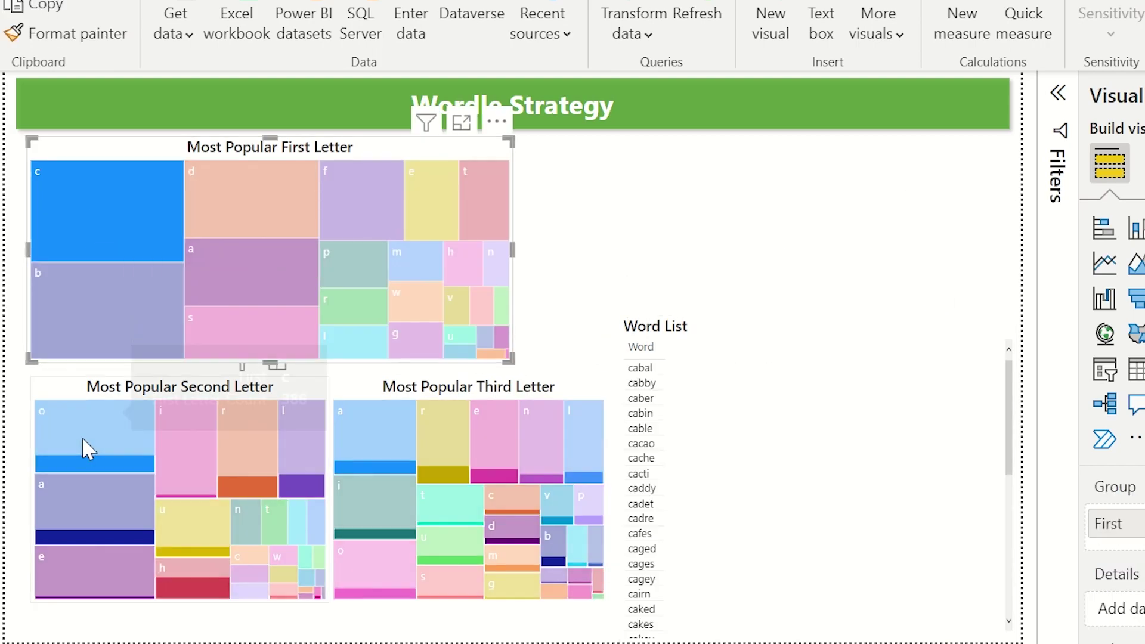
left_click(84, 439, "ctrl")
left_click(351, 463, "ctrl")
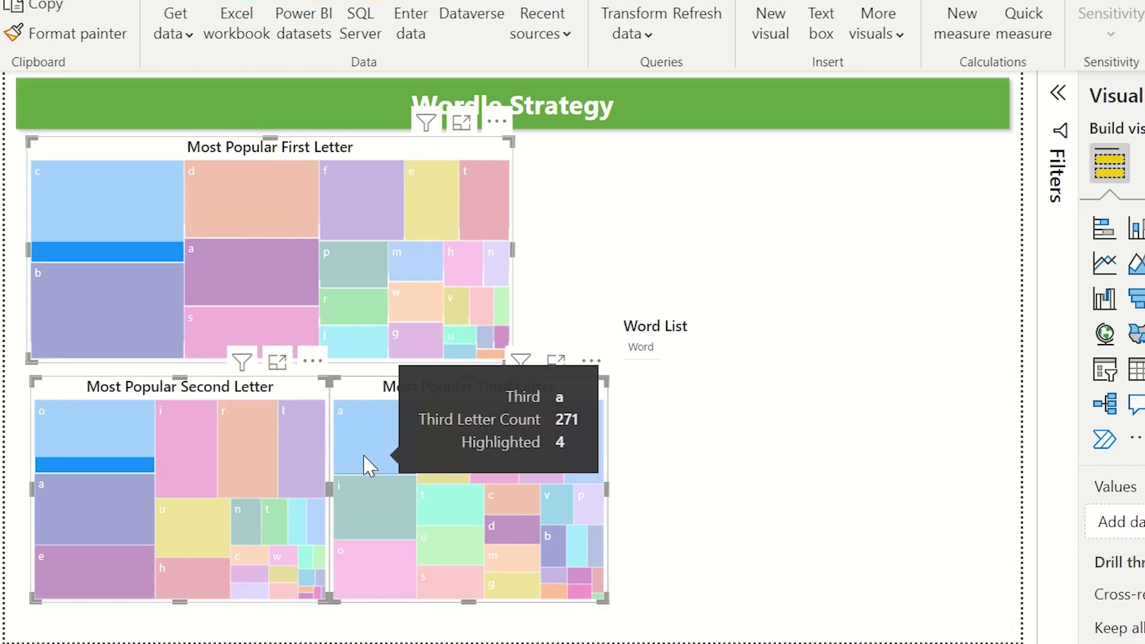